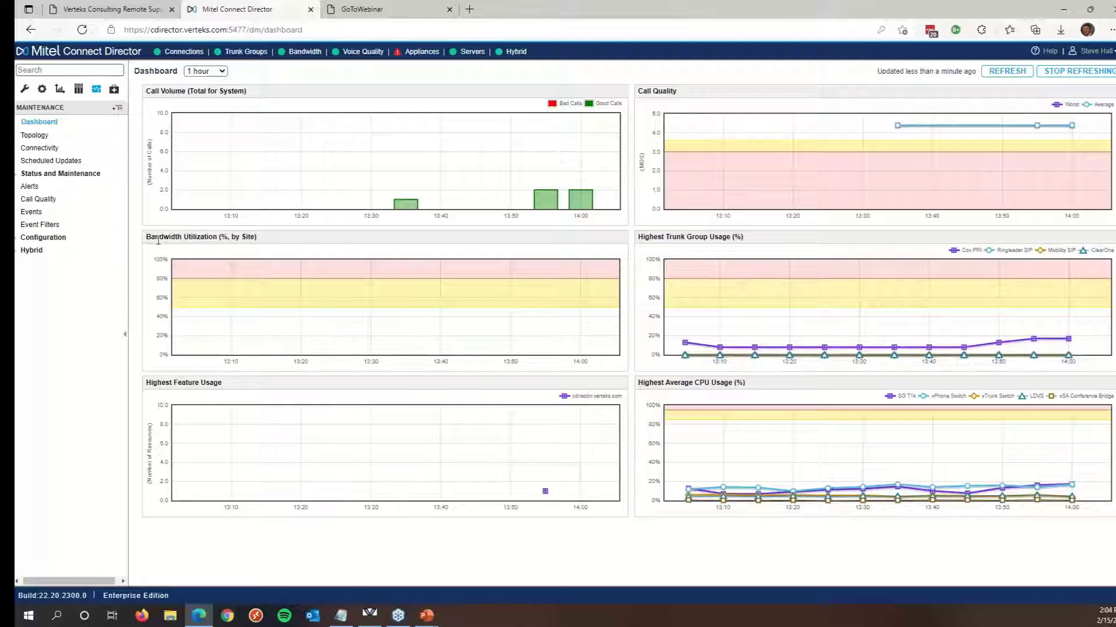
Review the dashboard charts for bandwidth utilization by site, highest average CPU usage and call quality.
drag(151, 237, 288, 254)
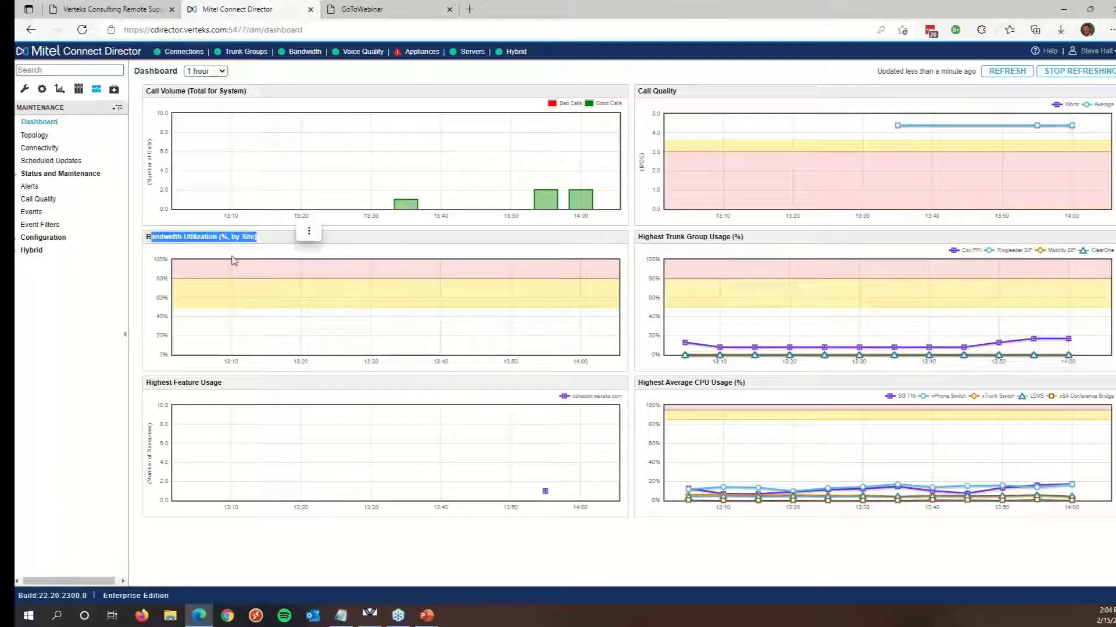
click(209, 243)
drag(147, 238, 269, 244)
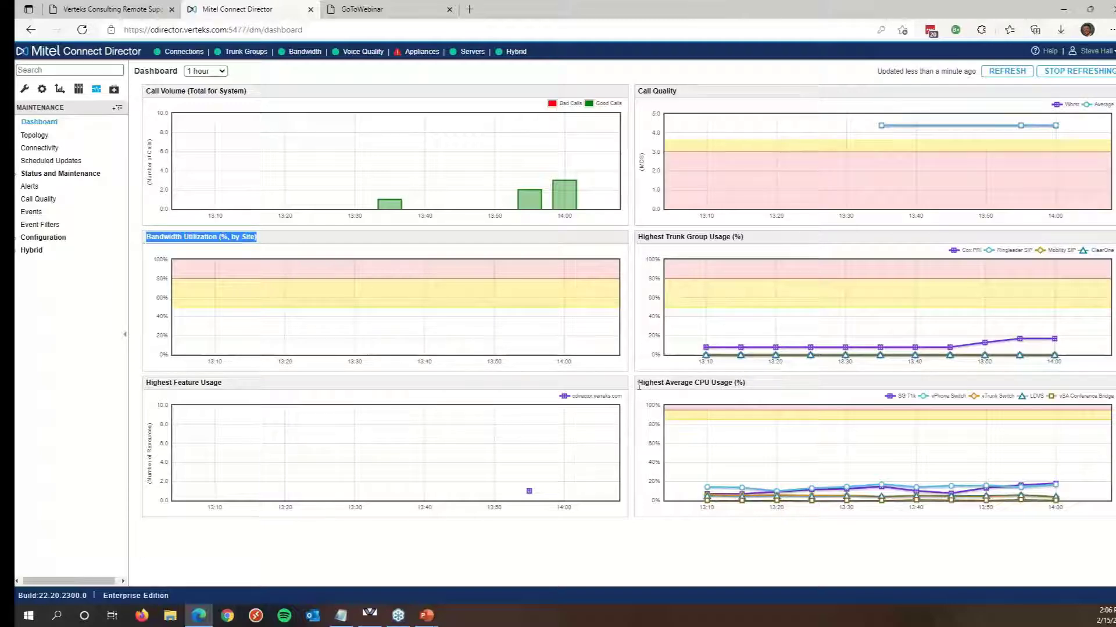
drag(639, 384, 750, 391)
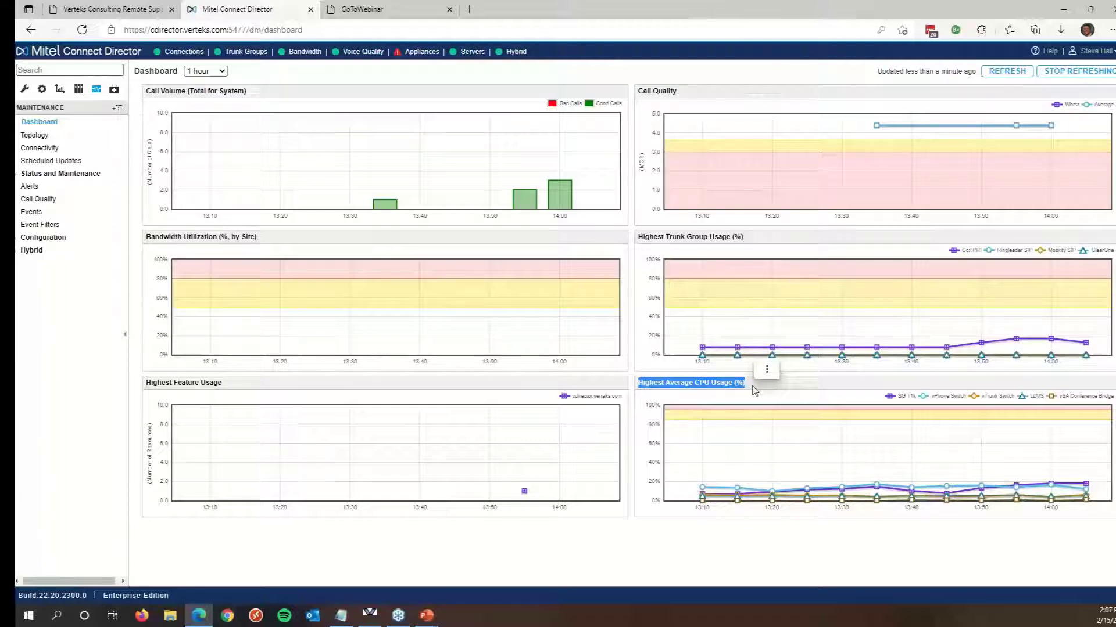
click(766, 370)
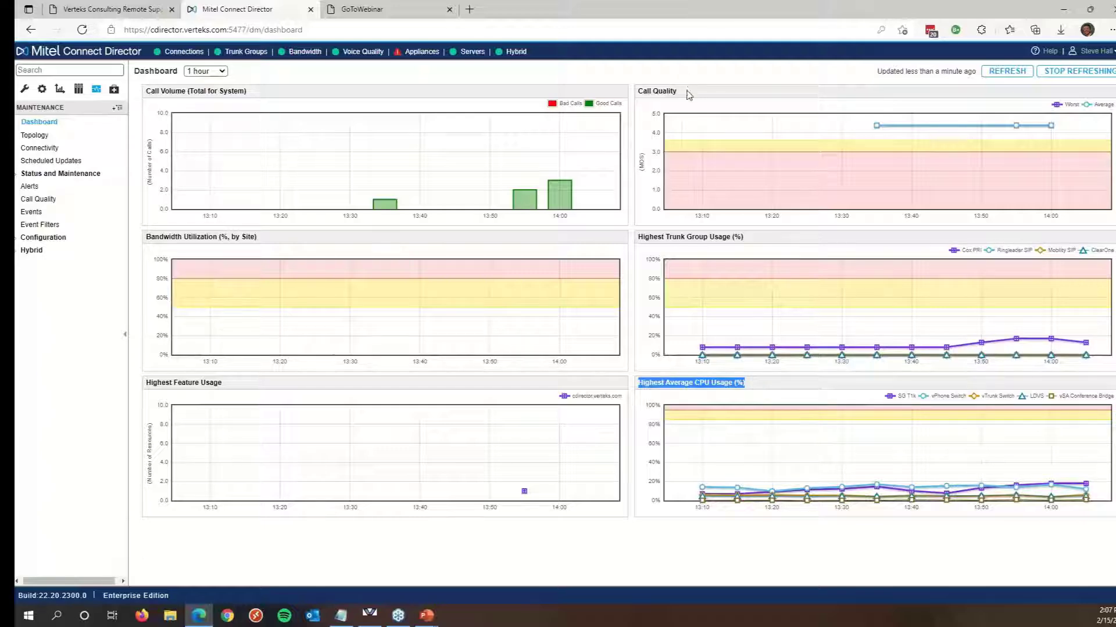
drag(688, 93, 636, 93)
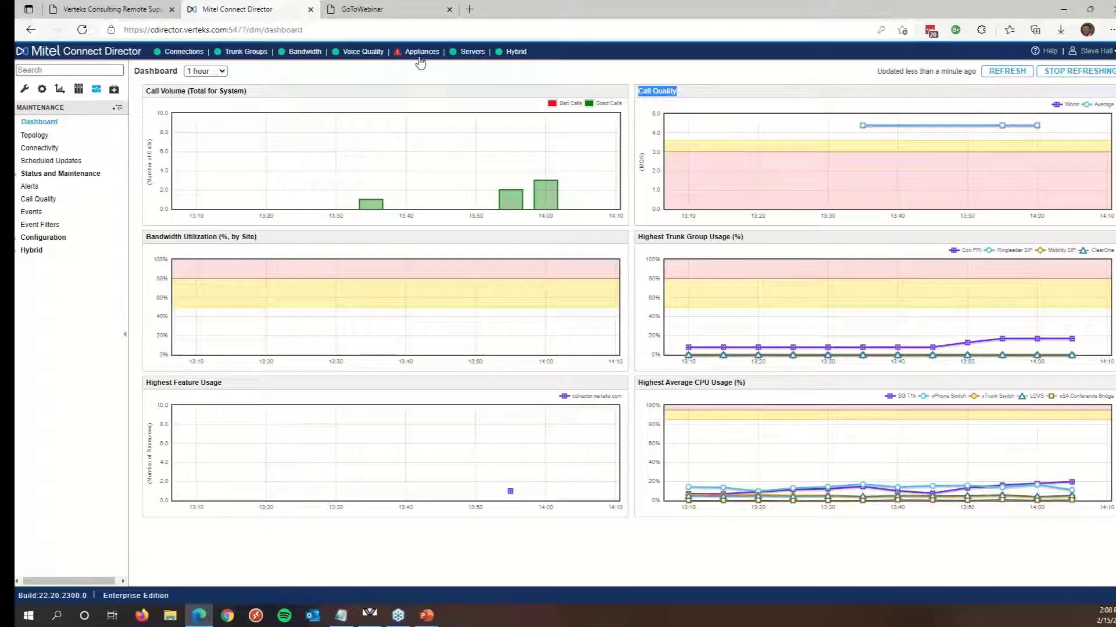
Clear the active Mitel-MiVCR switch alert under the Appliances status and return to the maintenance dashboard.
mouse_move(420, 62)
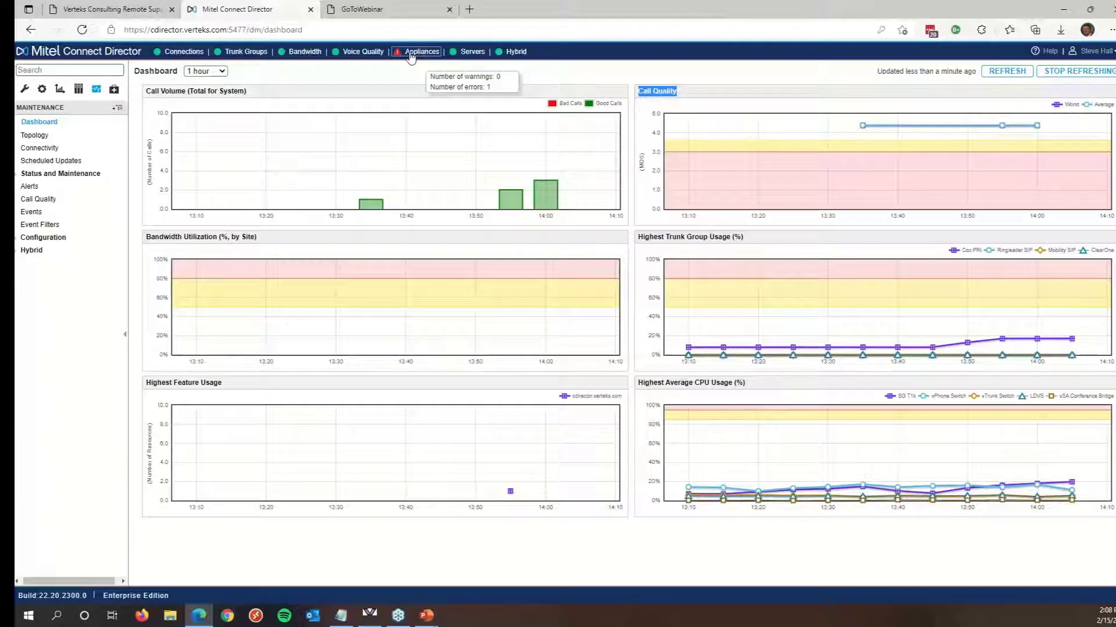
click(410, 53)
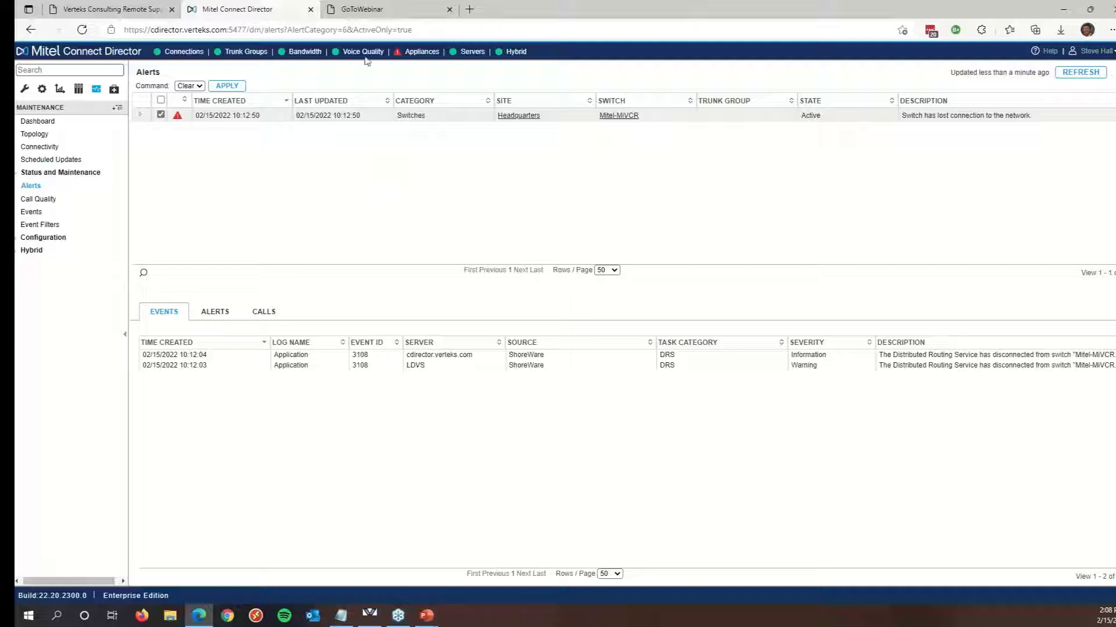
click(161, 101)
click(228, 87)
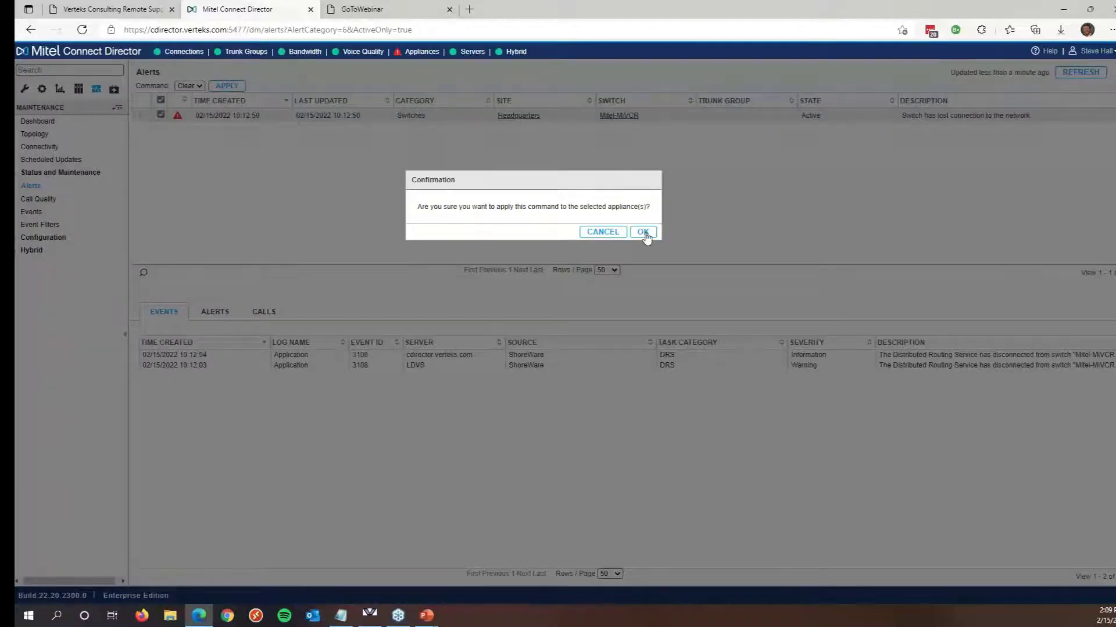
click(644, 233)
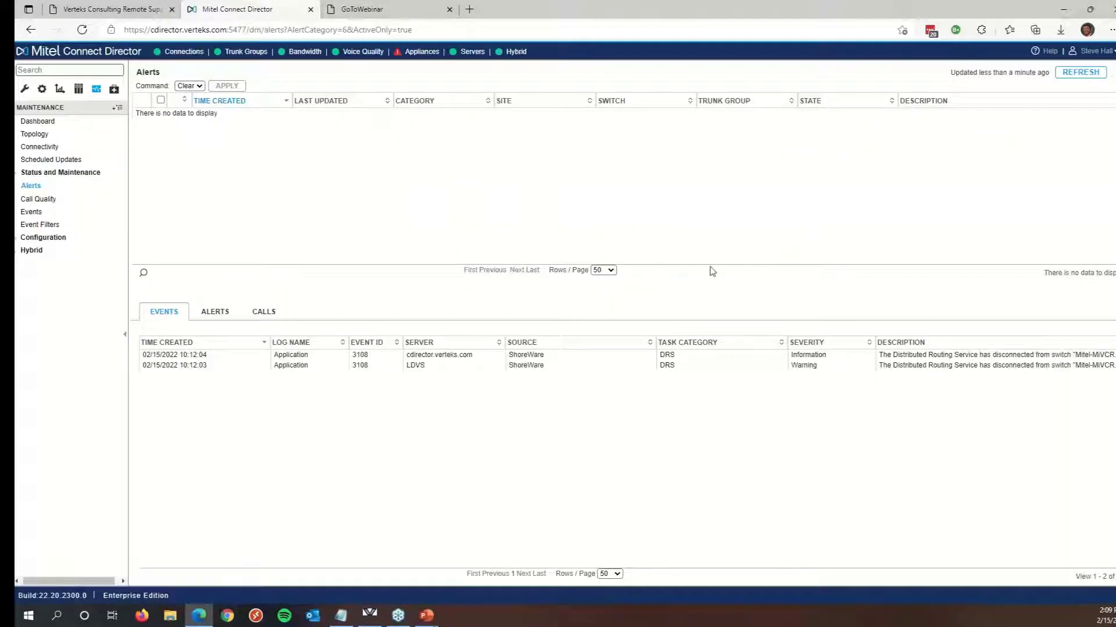
click(38, 121)
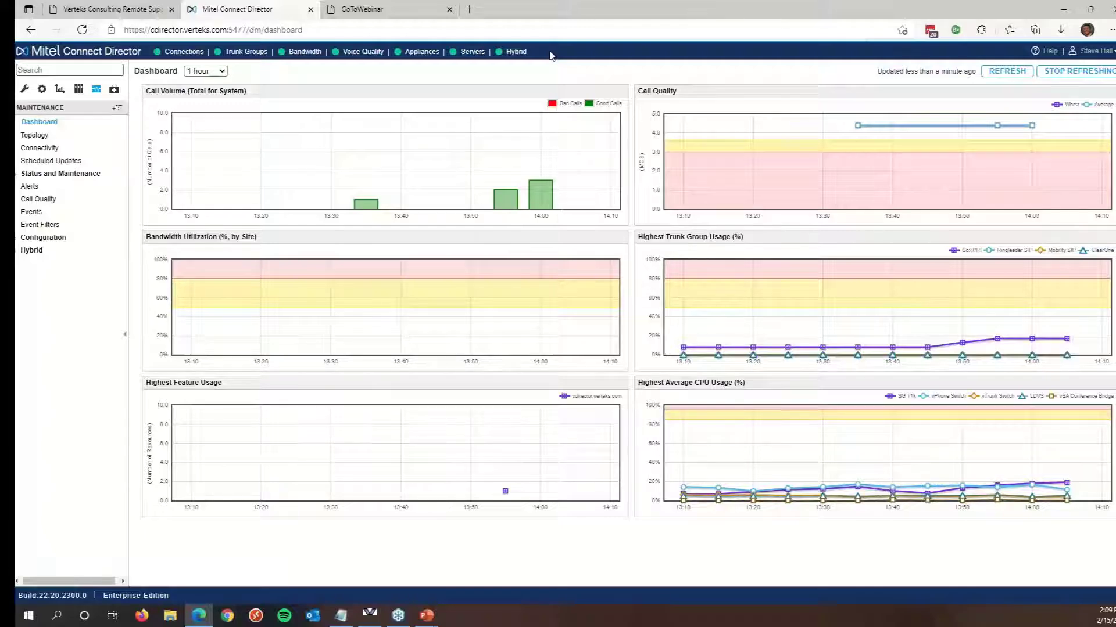
Examine the connectivity matrix between switches, especially the Mitel-MiVCR, vTrunk Switch and vSA Conference Bridge rows.
click(41, 148)
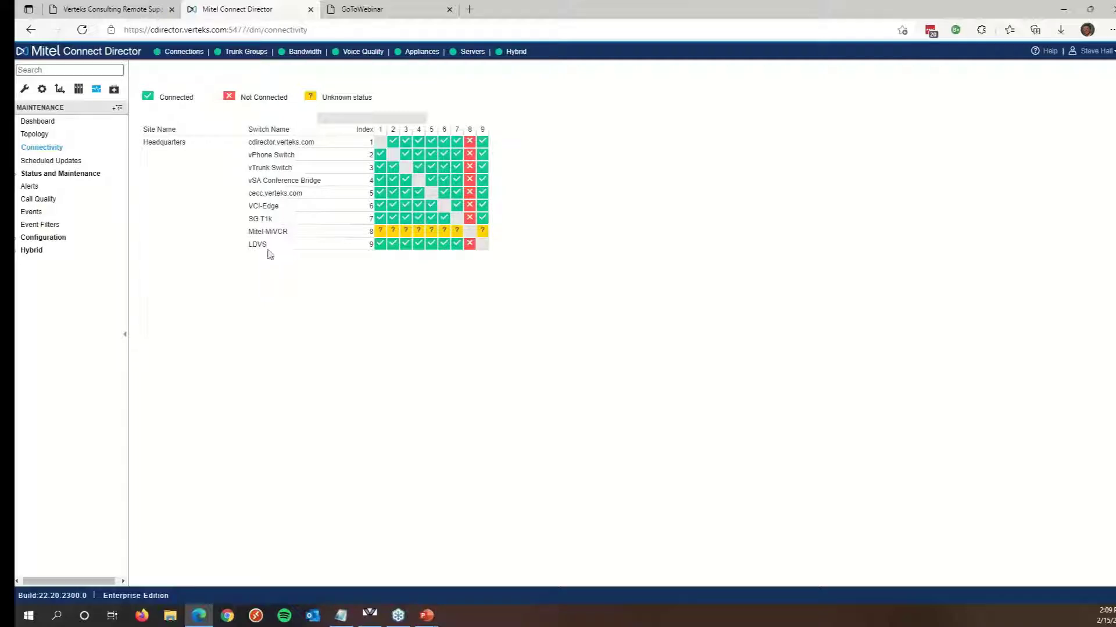
drag(250, 232, 314, 238)
click(371, 229)
drag(370, 229, 484, 232)
click(253, 167)
drag(254, 167, 467, 173)
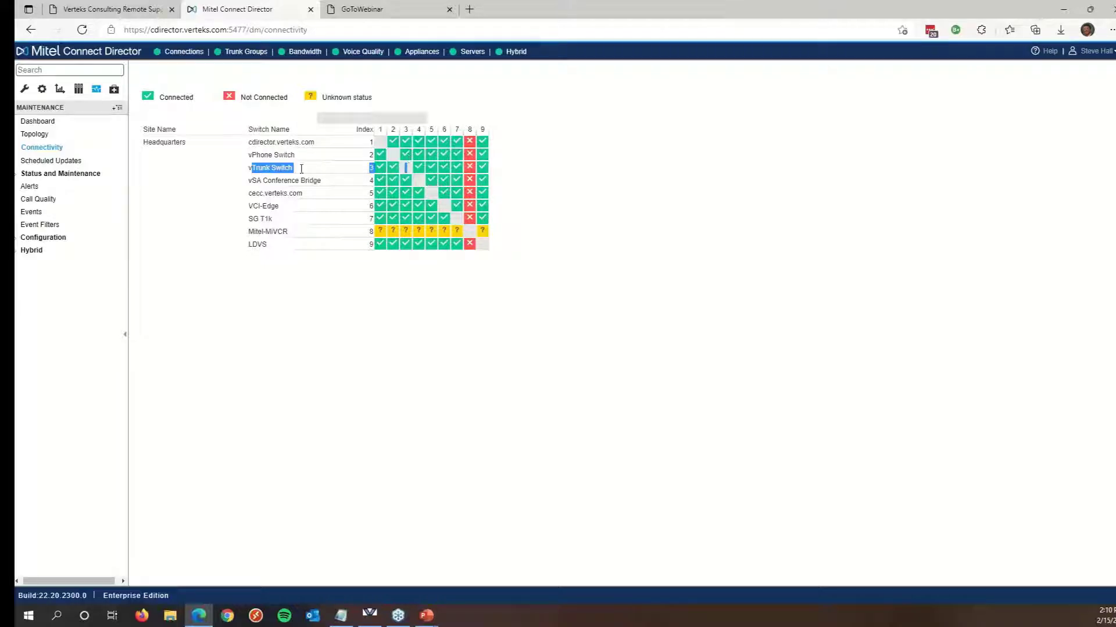
drag(294, 154, 312, 181)
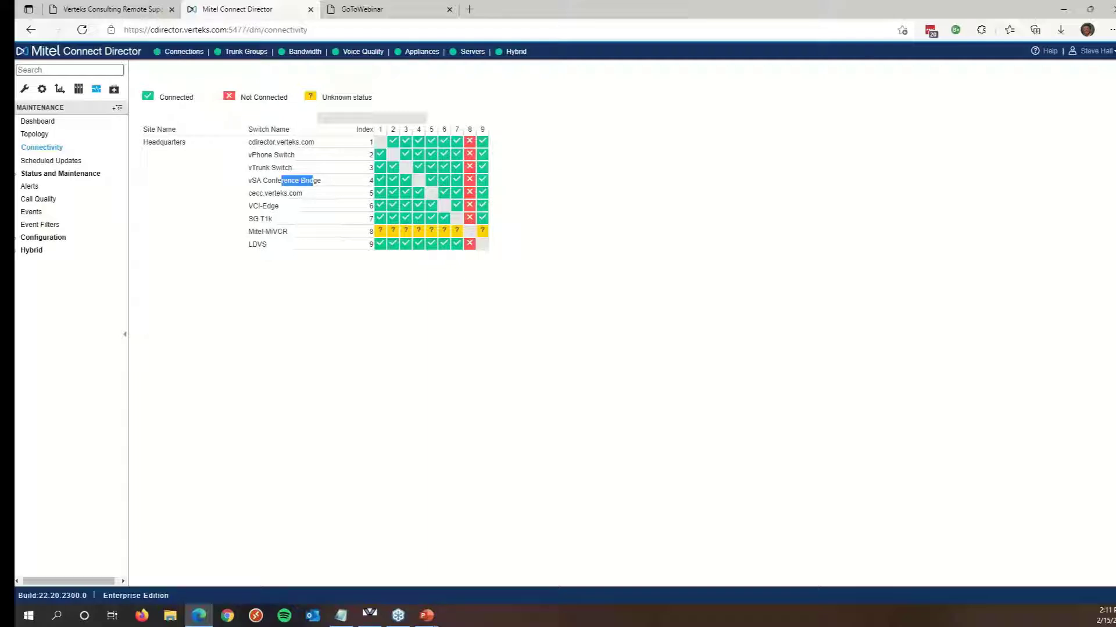
View the SG T1k appliance's status details and check its last boot time and connect time.
click(46, 175)
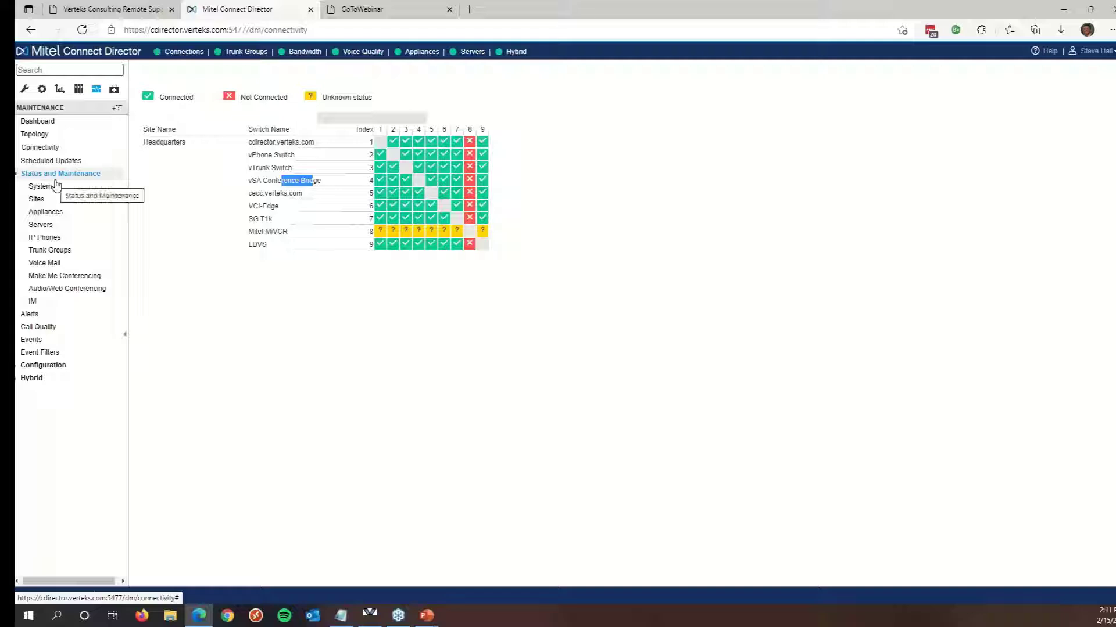
click(49, 212)
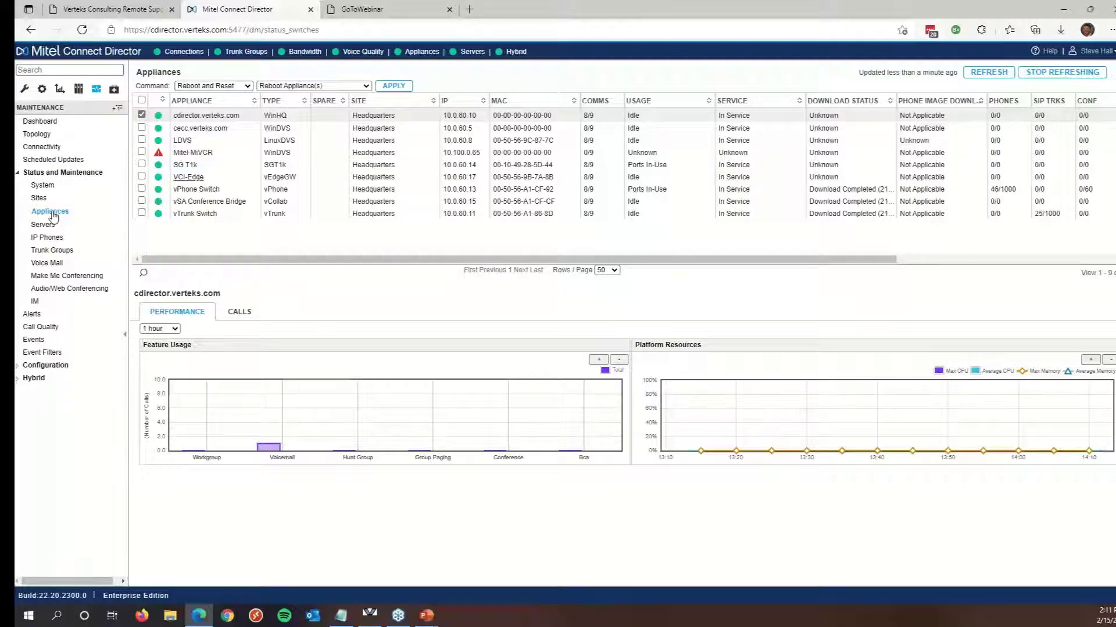
click(195, 164)
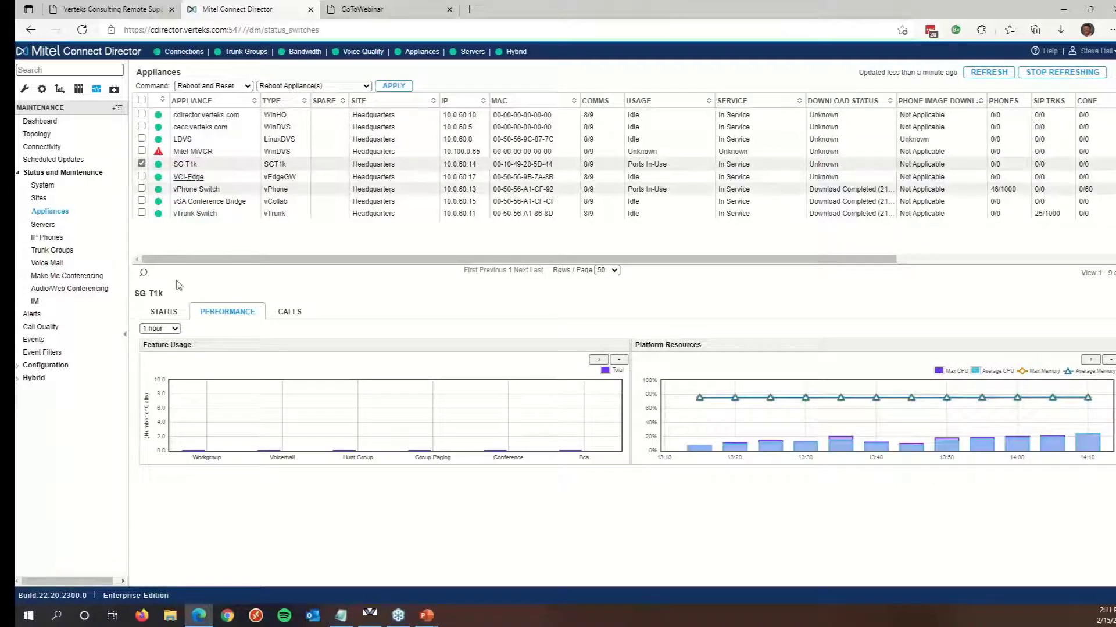
click(163, 312)
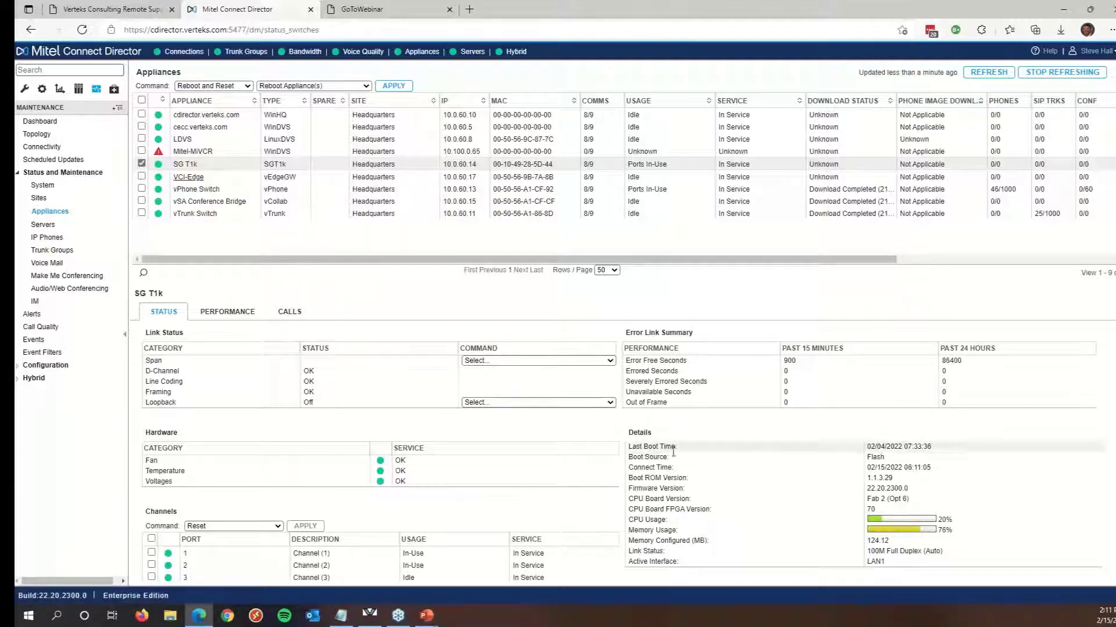
drag(641, 446, 937, 448)
click(888, 446)
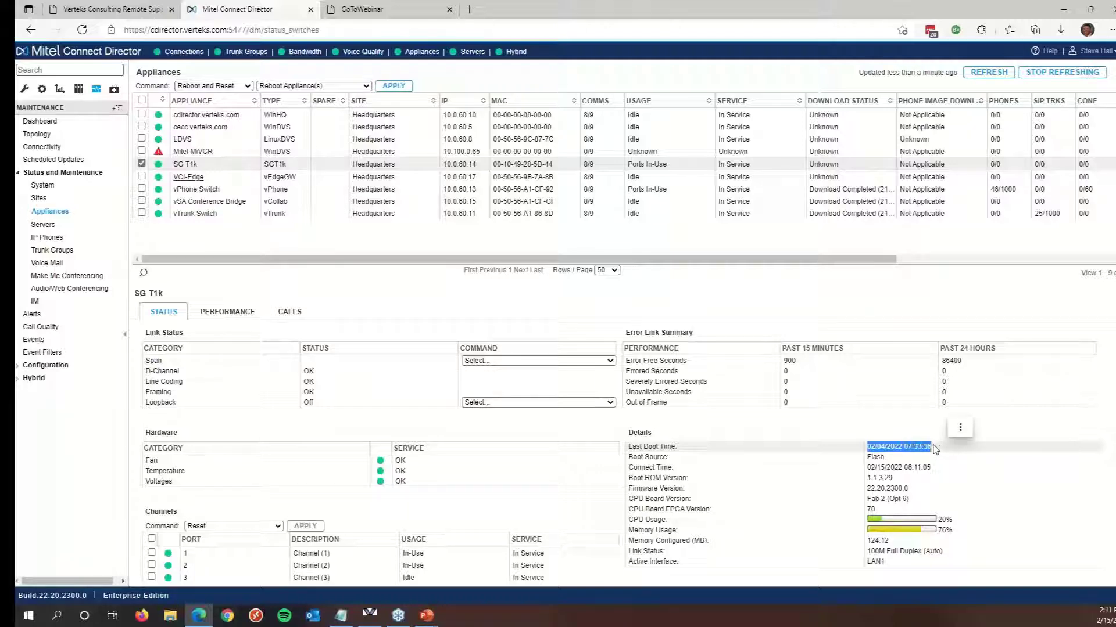
click(906, 447)
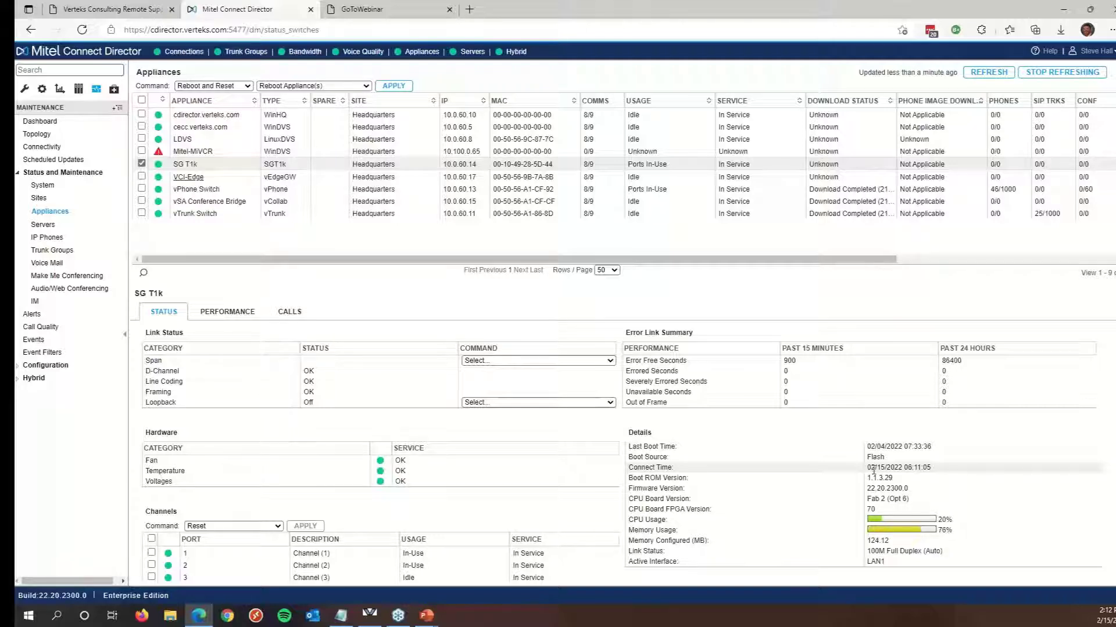
drag(871, 468, 916, 469)
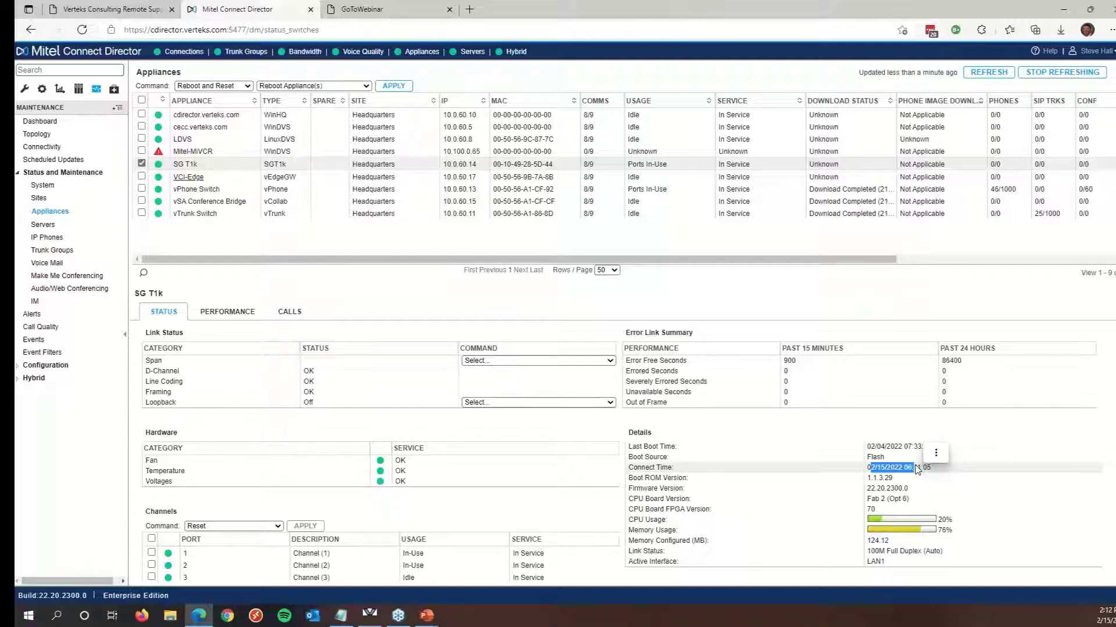
click(936, 453)
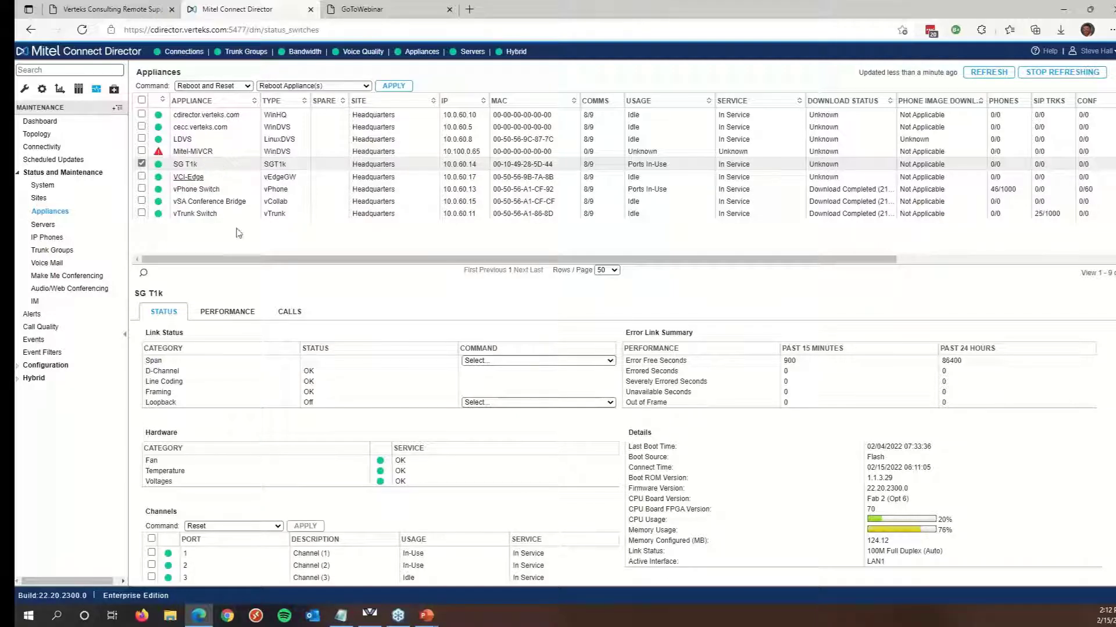
Check the SG T1k's hardware status for fan, temperature and voltages, and review the usage of all its channels.
drag(147, 461, 163, 480)
click(163, 480)
scroll(172, 499, down, 3)
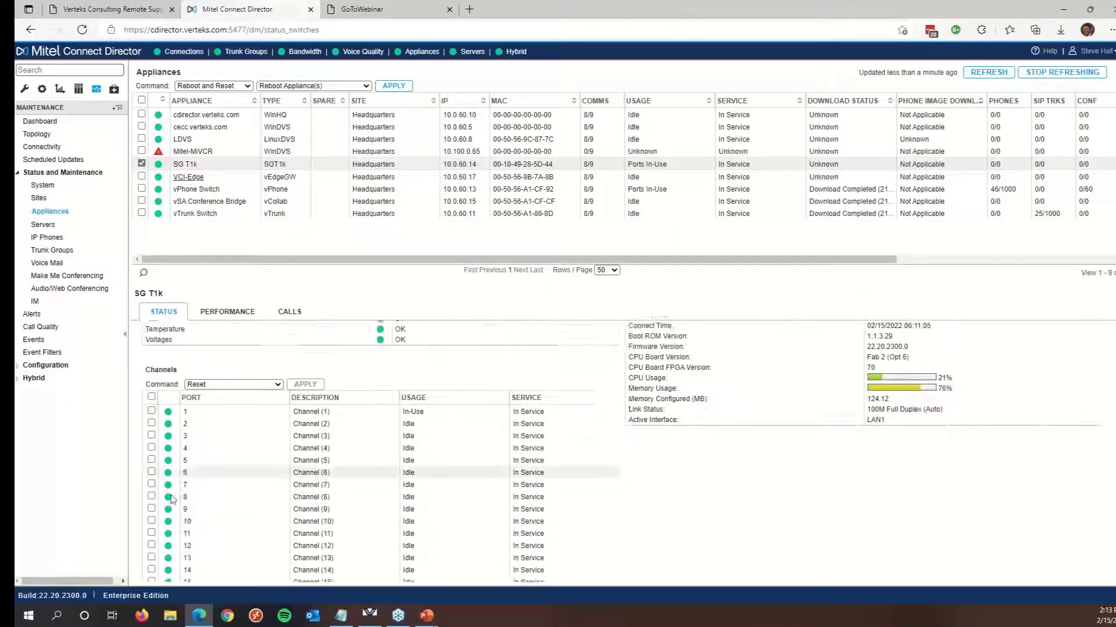
scroll(172, 499, down, 1)
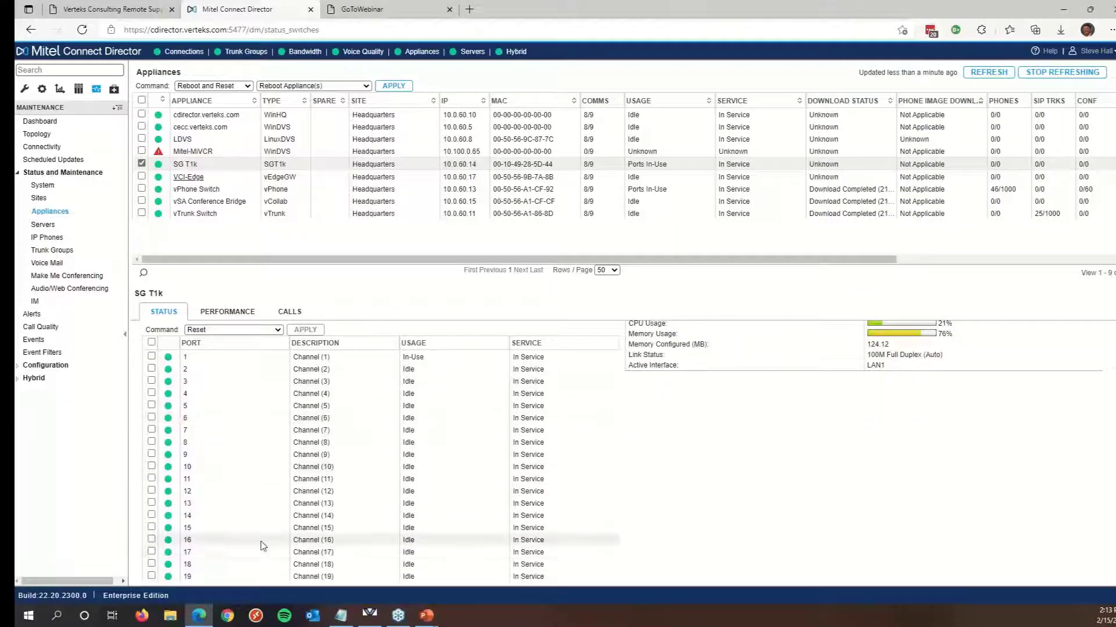
scroll(258, 536, down, 5)
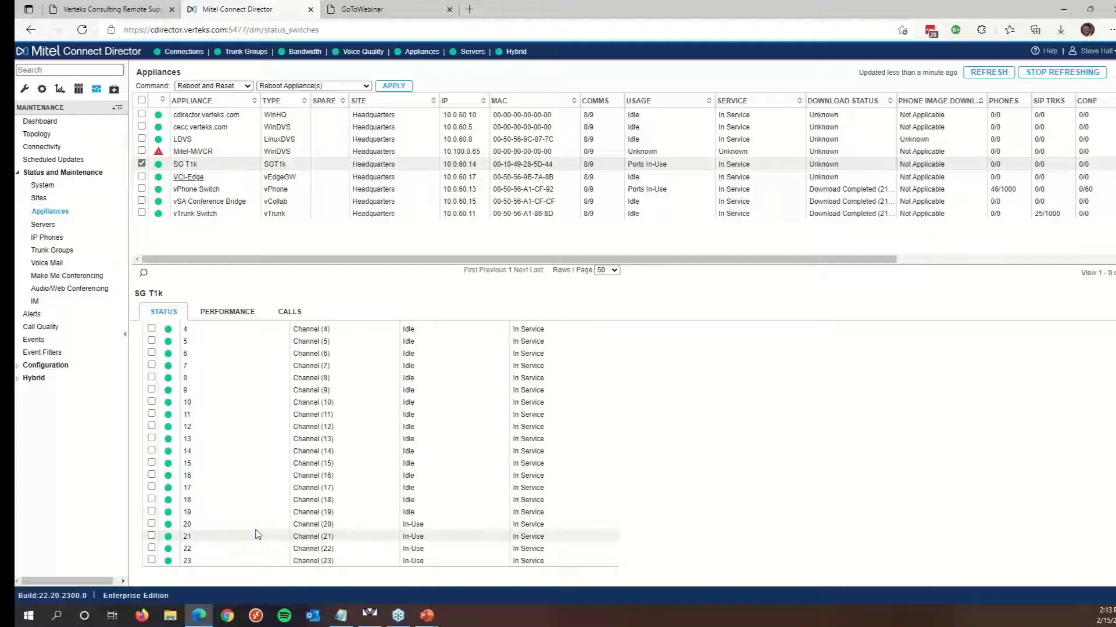
scroll(259, 536, down, 5)
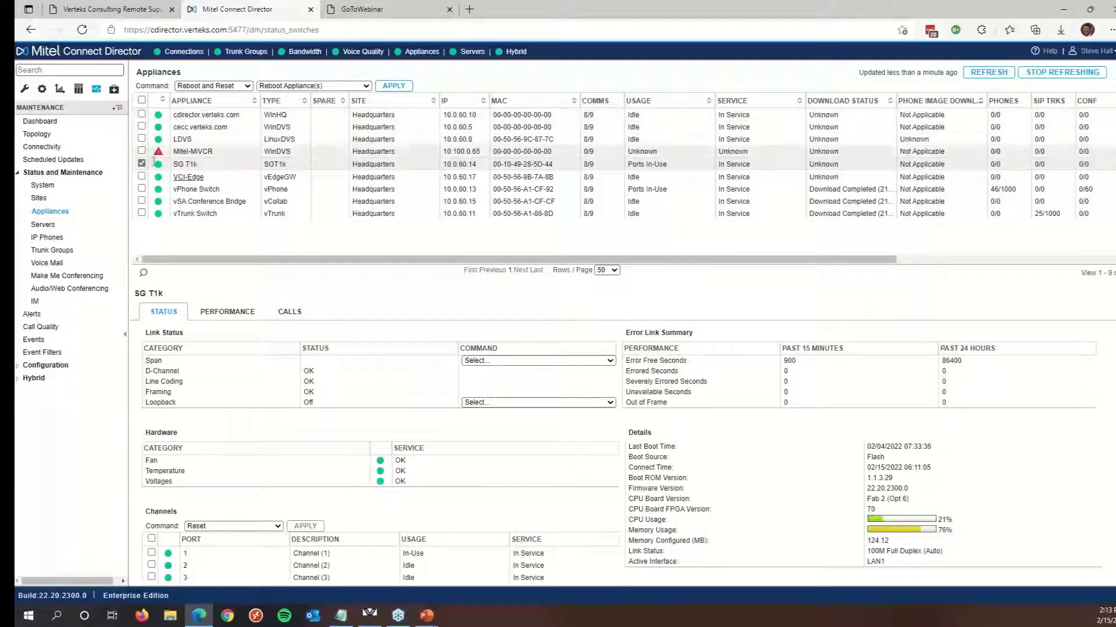
Compare the usage status of the Mitel-MiVCR and vPhone Switch appliances.
click(189, 152)
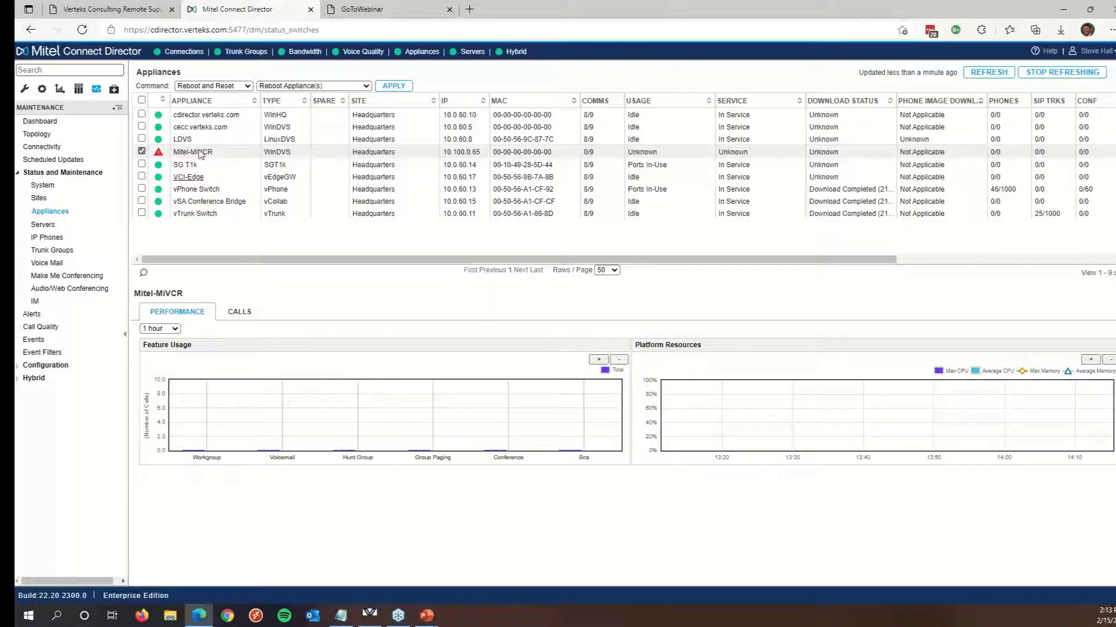
drag(635, 152, 656, 153)
drag(205, 189, 717, 195)
click(637, 189)
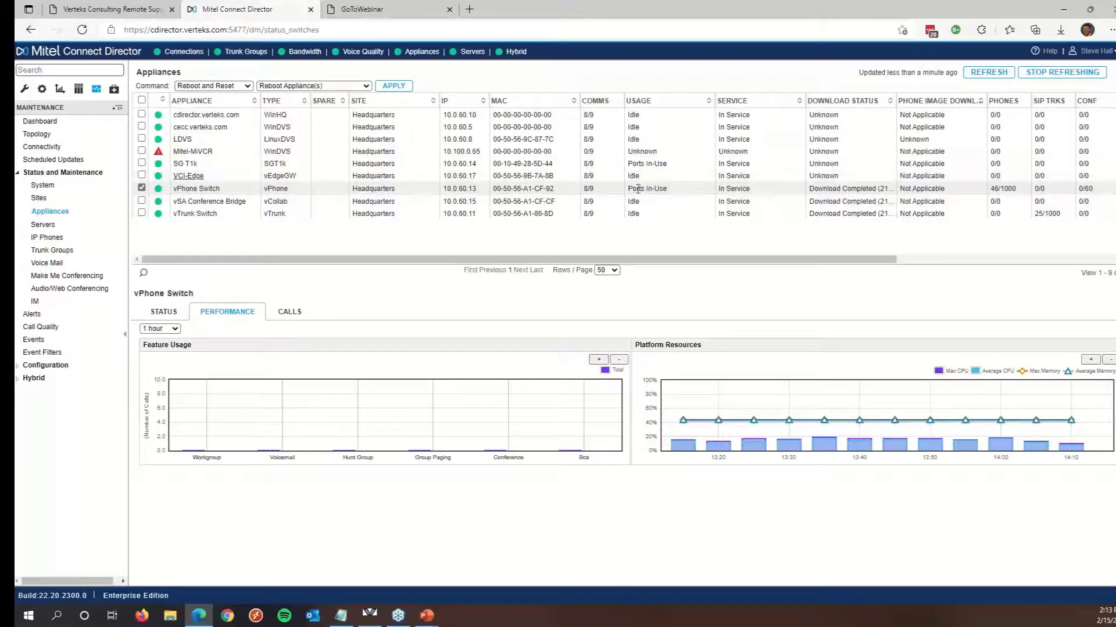
drag(637, 189, 666, 194)
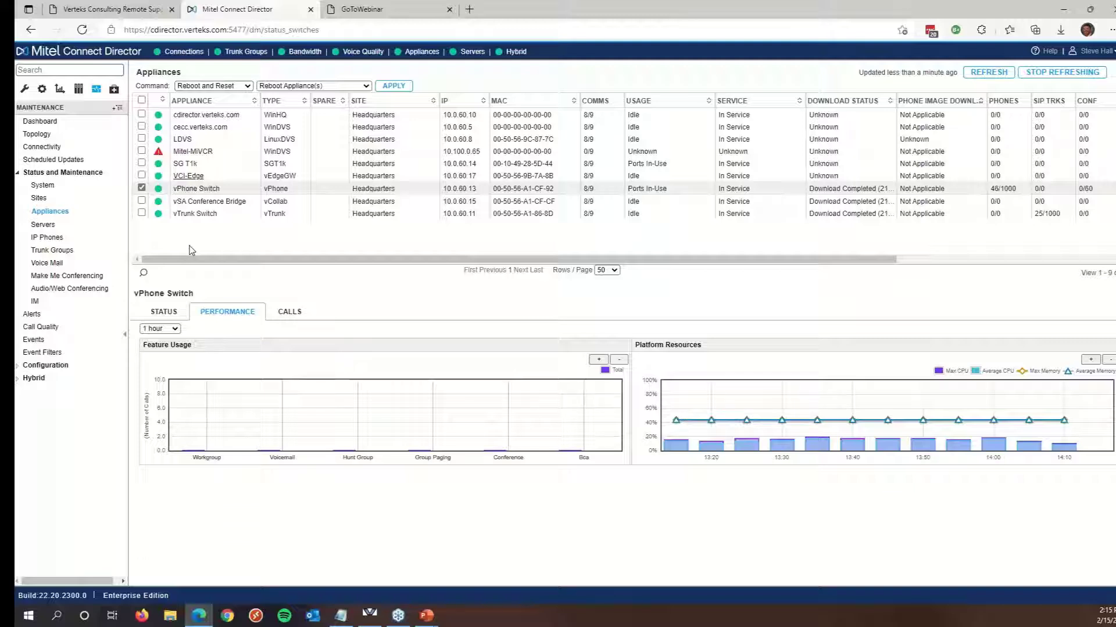
View the Servers status and review the application services of cdirector.verteks.com.
click(49, 229)
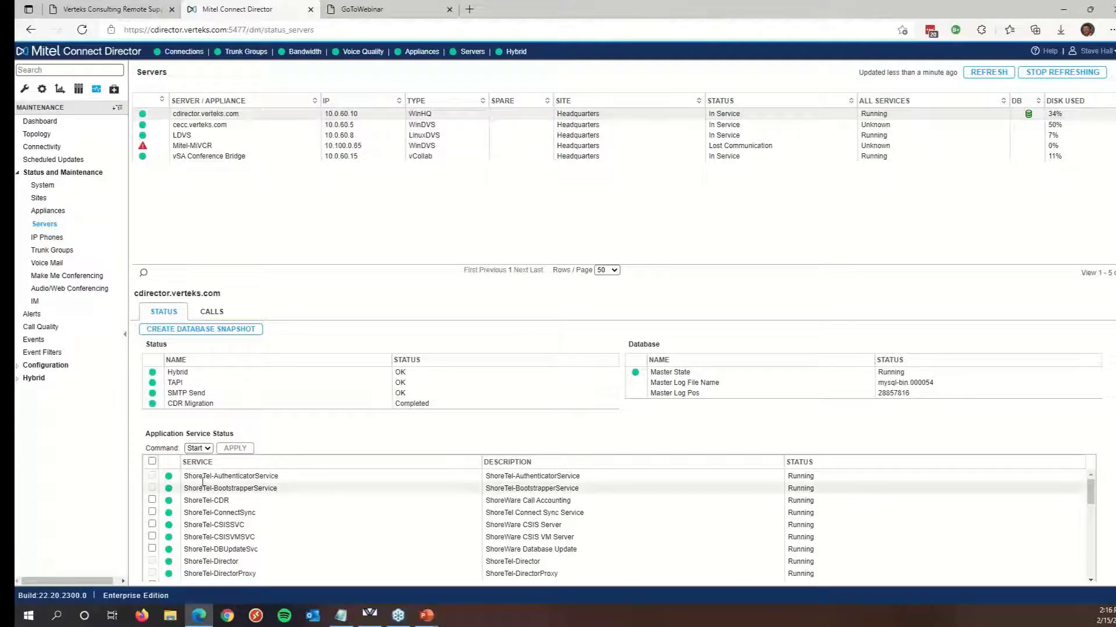
drag(203, 478, 225, 529)
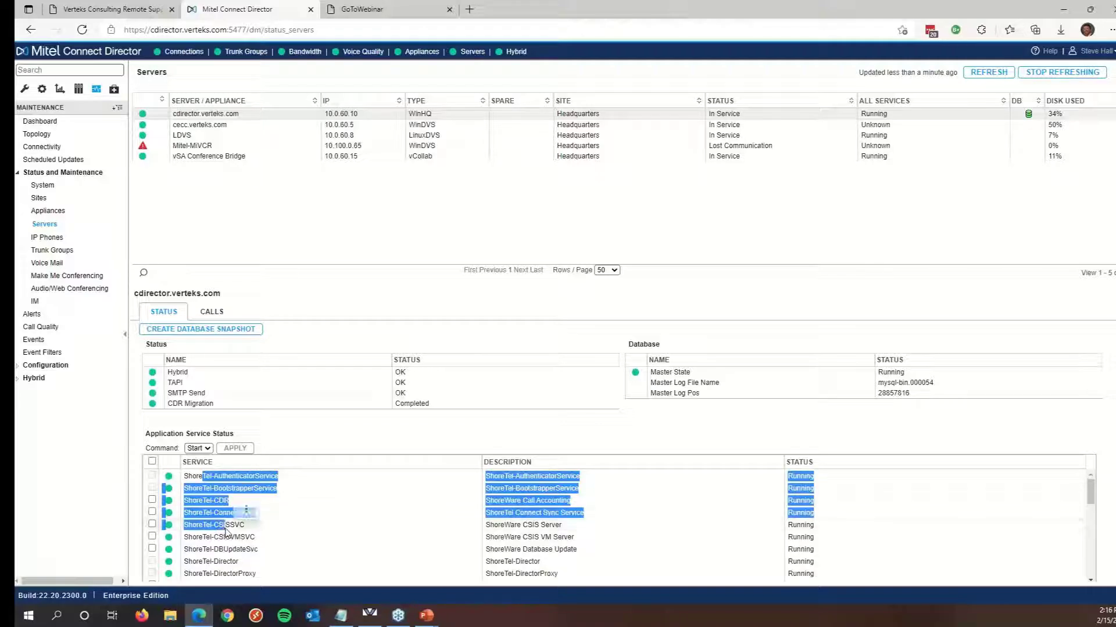
right_click(232, 503)
click(310, 447)
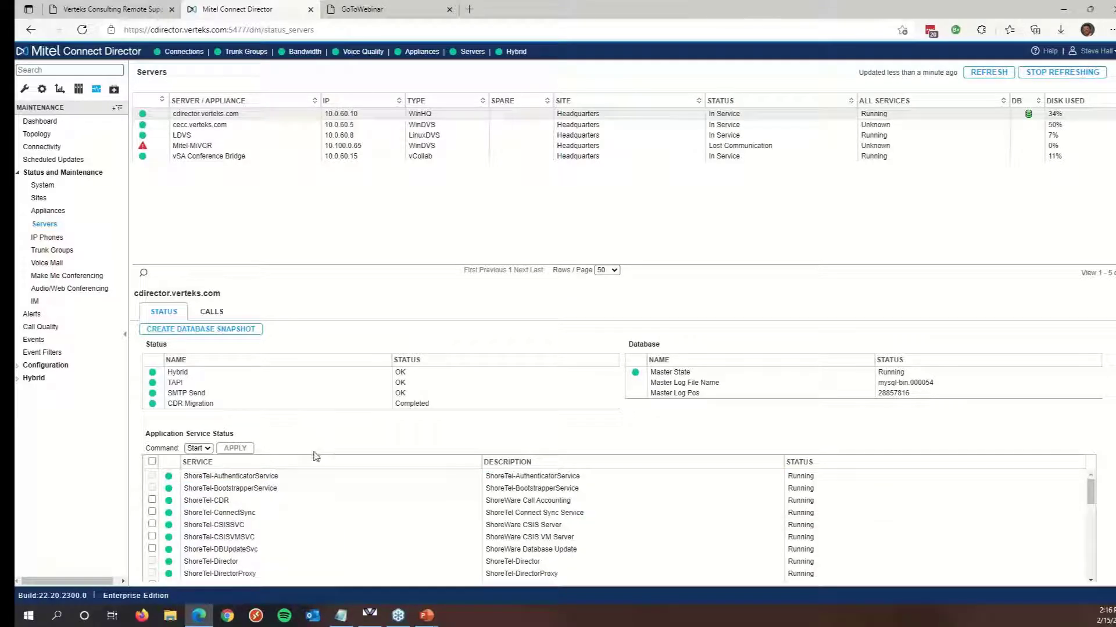
scroll(313, 490, down, 1)
scroll(314, 492, up, 1)
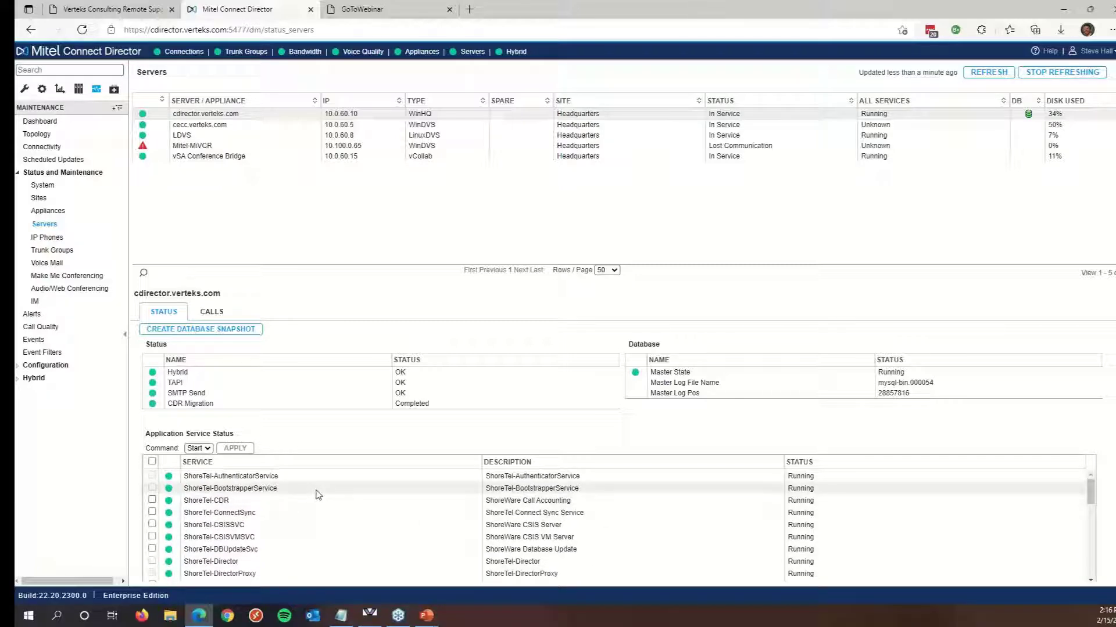
View the IP Phones status, select the Kitchen Phone and review the maintenance commands available for it.
click(43, 238)
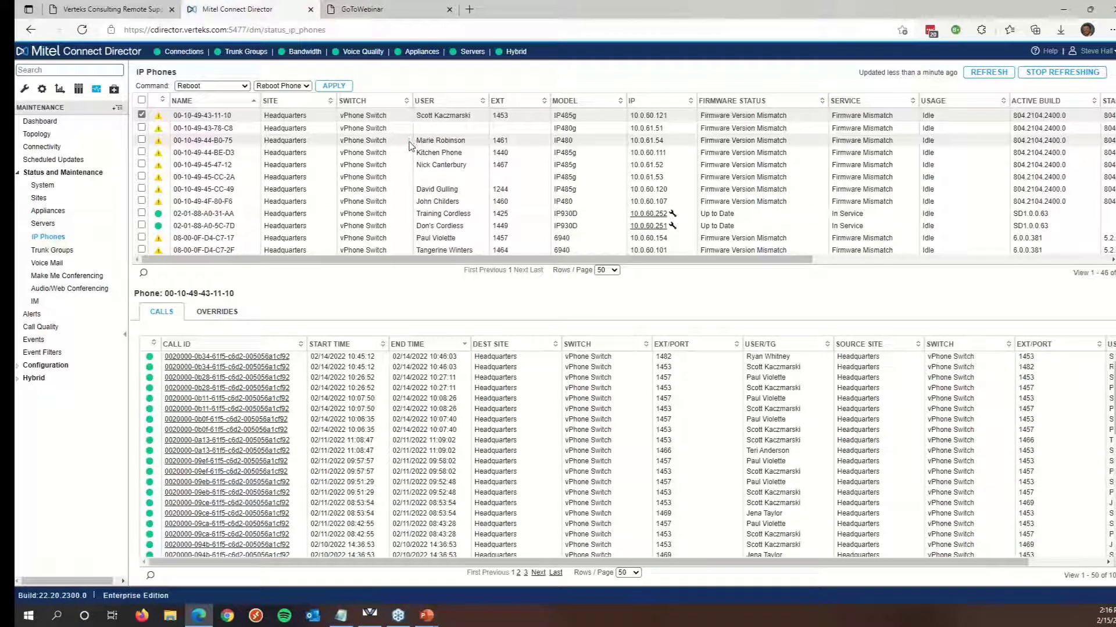
click(712, 153)
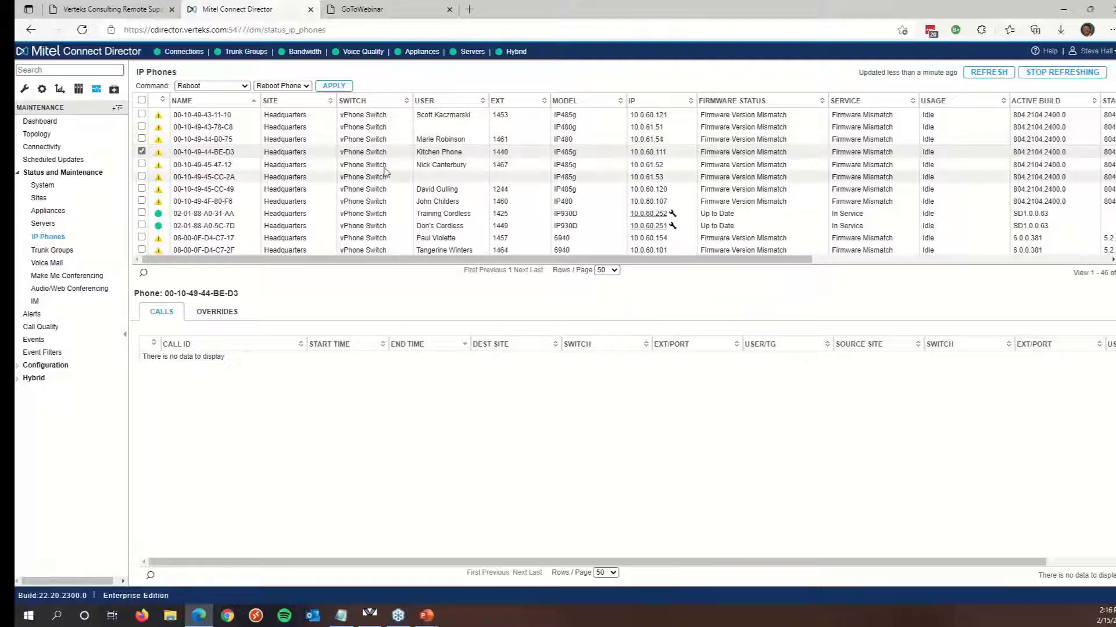
click(233, 87)
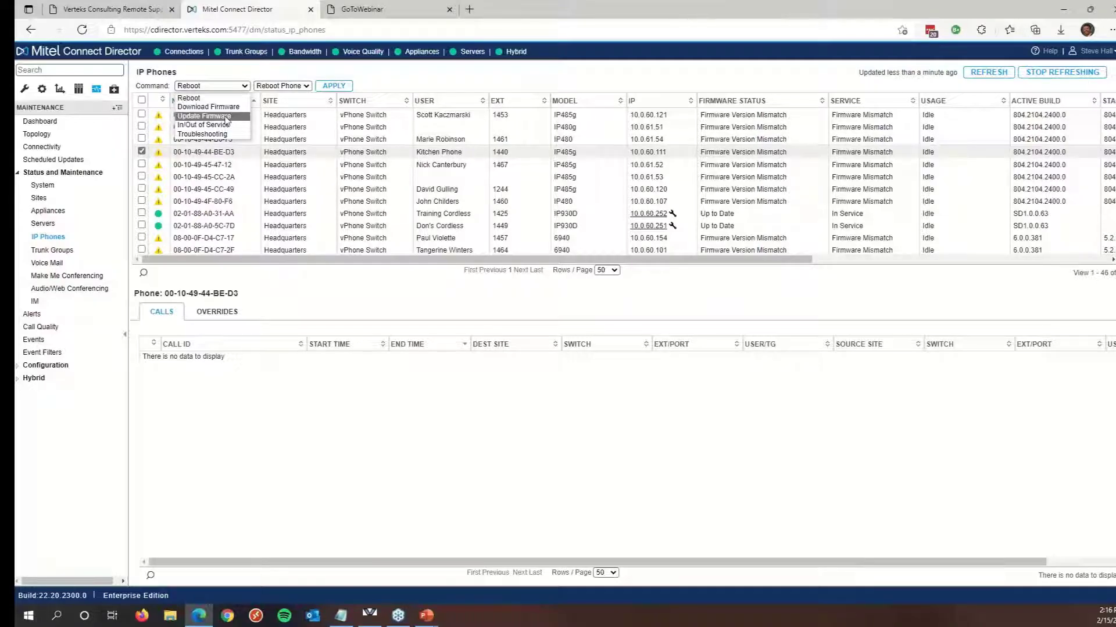
click(416, 85)
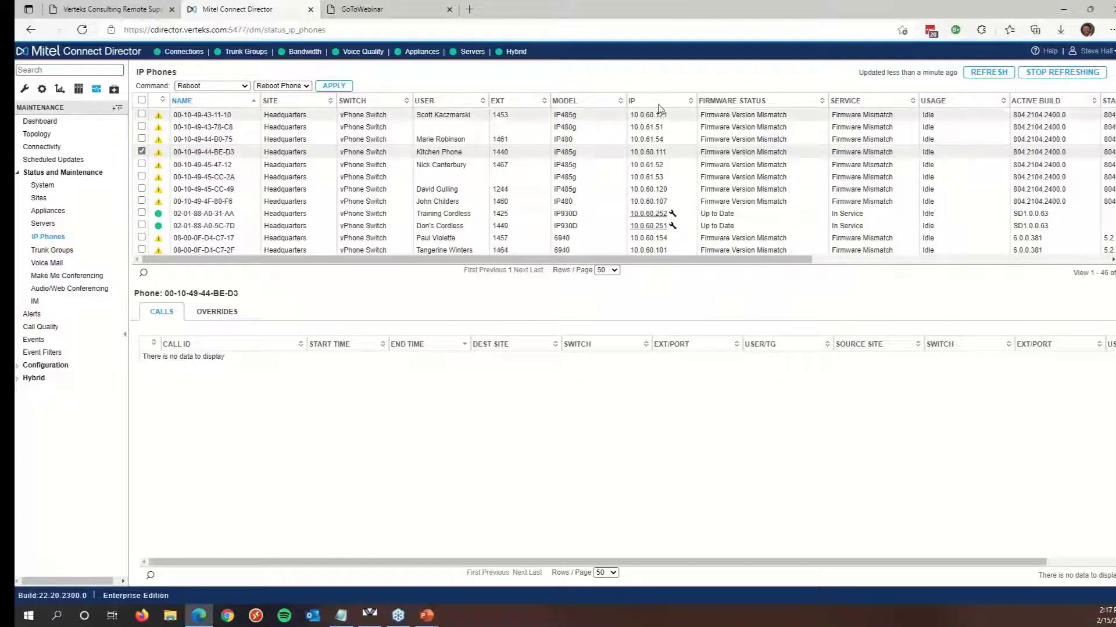
Sort the IP phones list by site in ascending order and show its column filters.
click(317, 102)
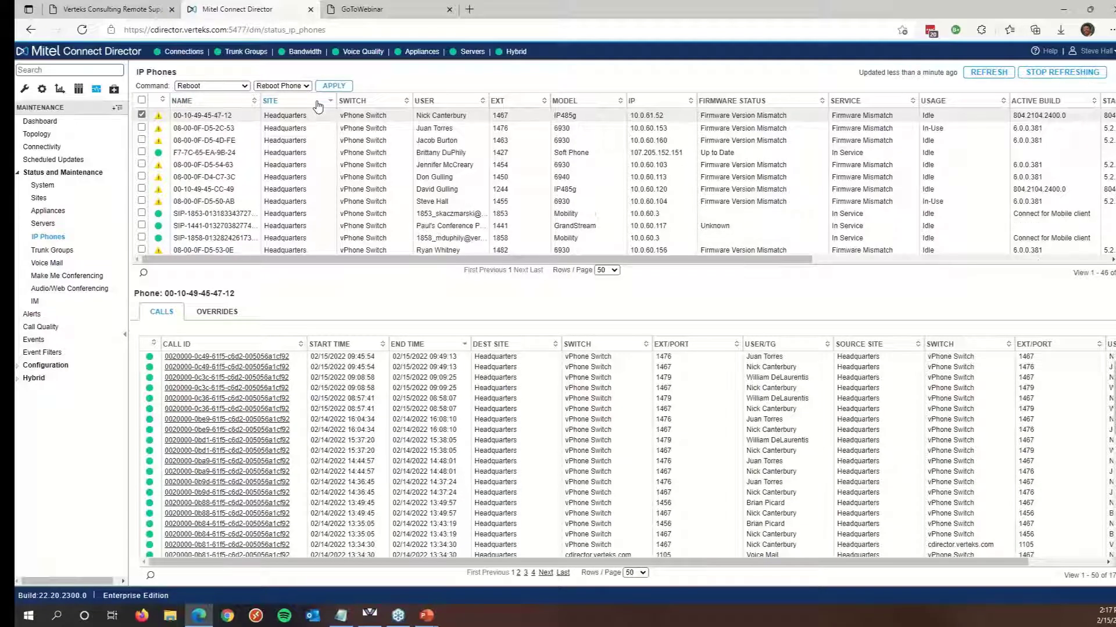
click(318, 103)
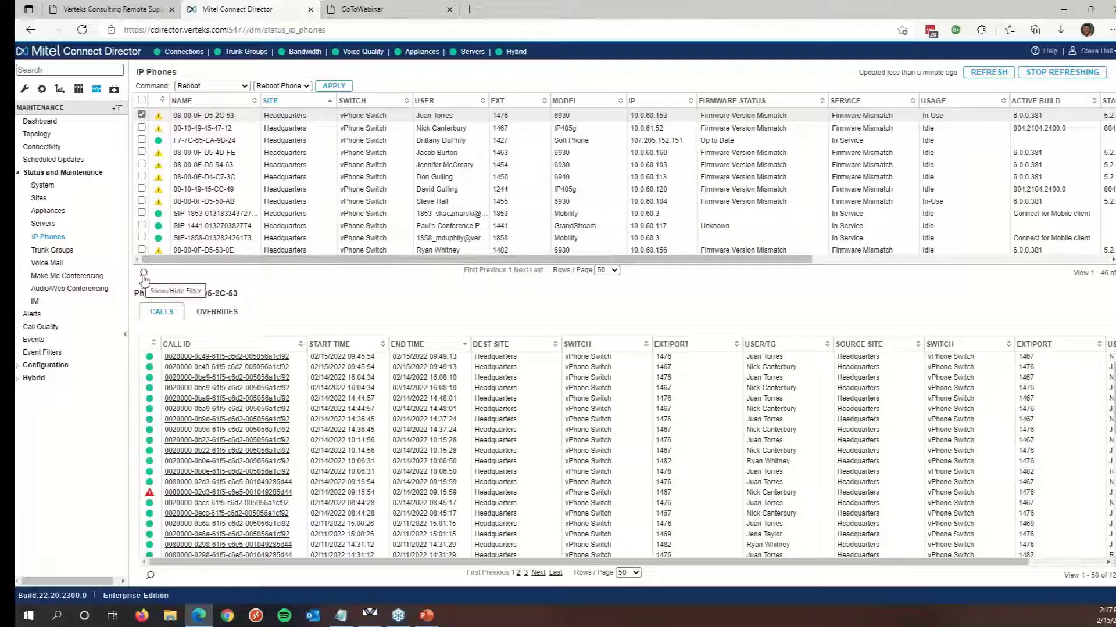
click(143, 273)
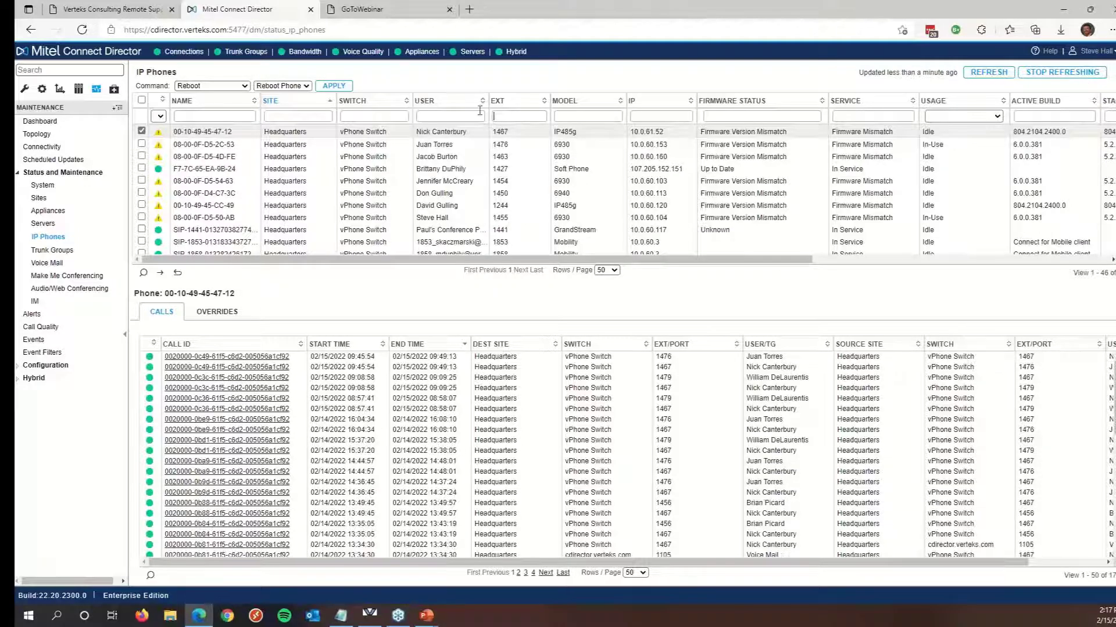
Filter the IP phones list by extension, trying 2 and 18, and clear the filter.
text(2)
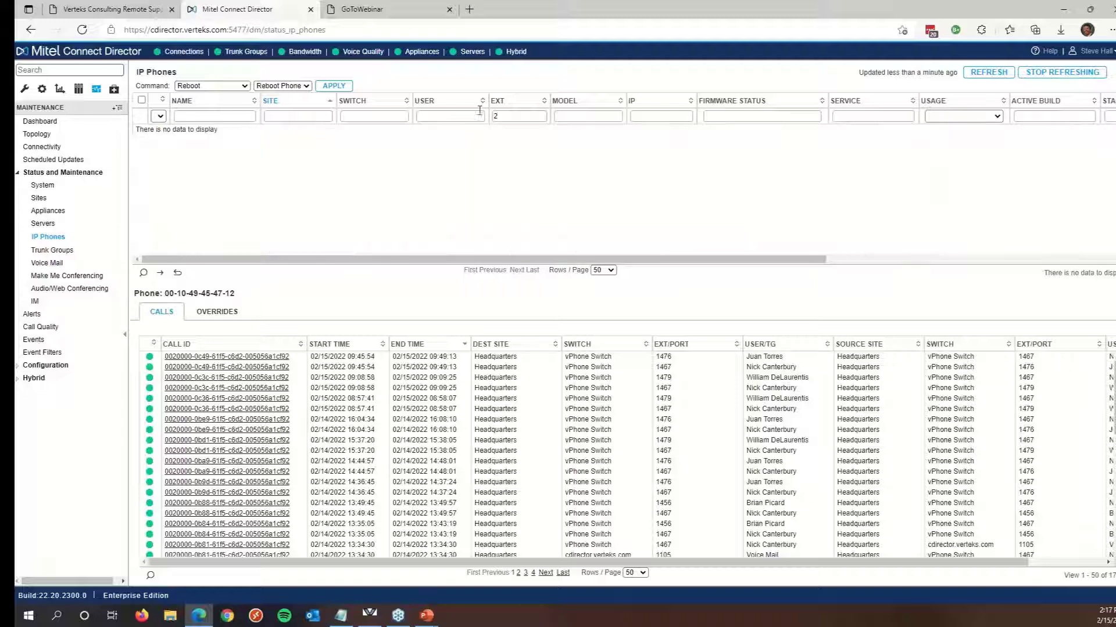
drag(518, 116, 442, 120)
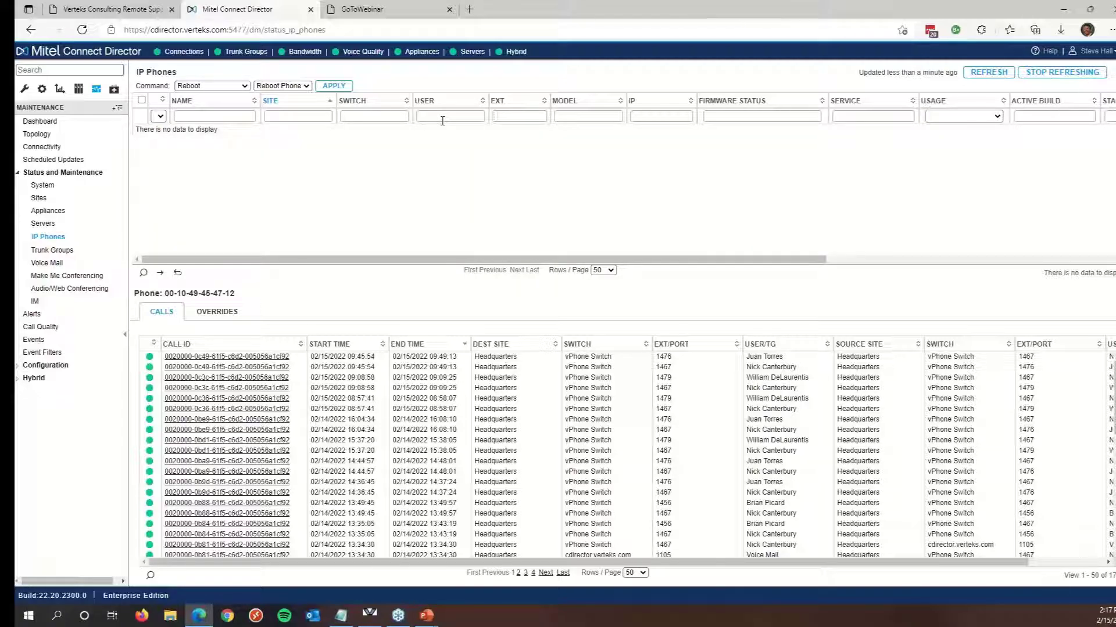
text(11)
key(BackSpace)
text(0)
key(BackSpace)
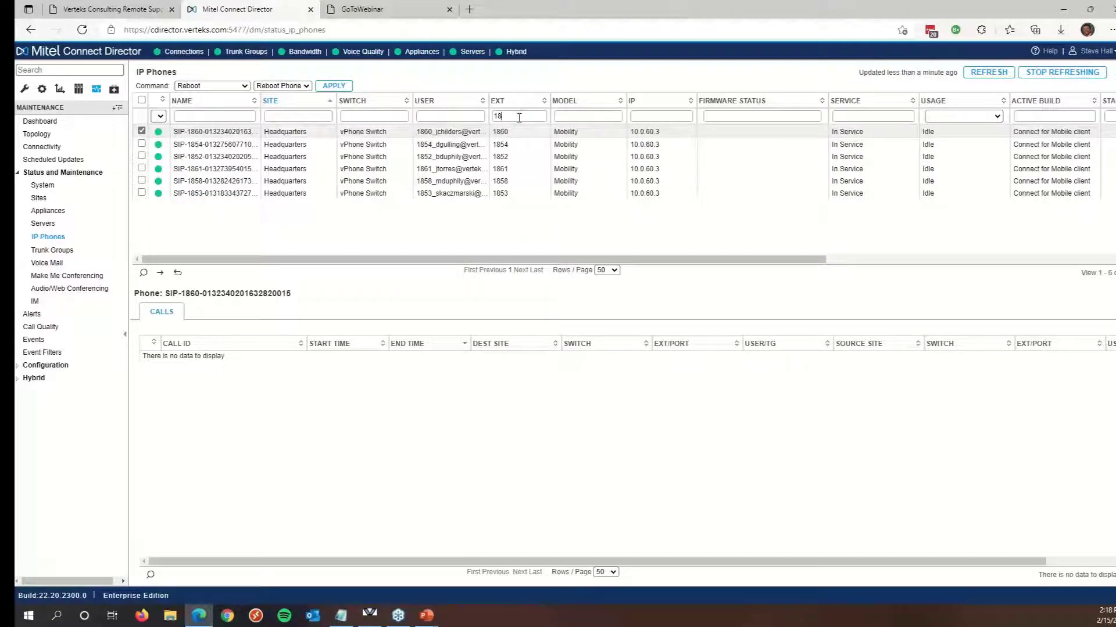
drag(519, 117, 482, 129)
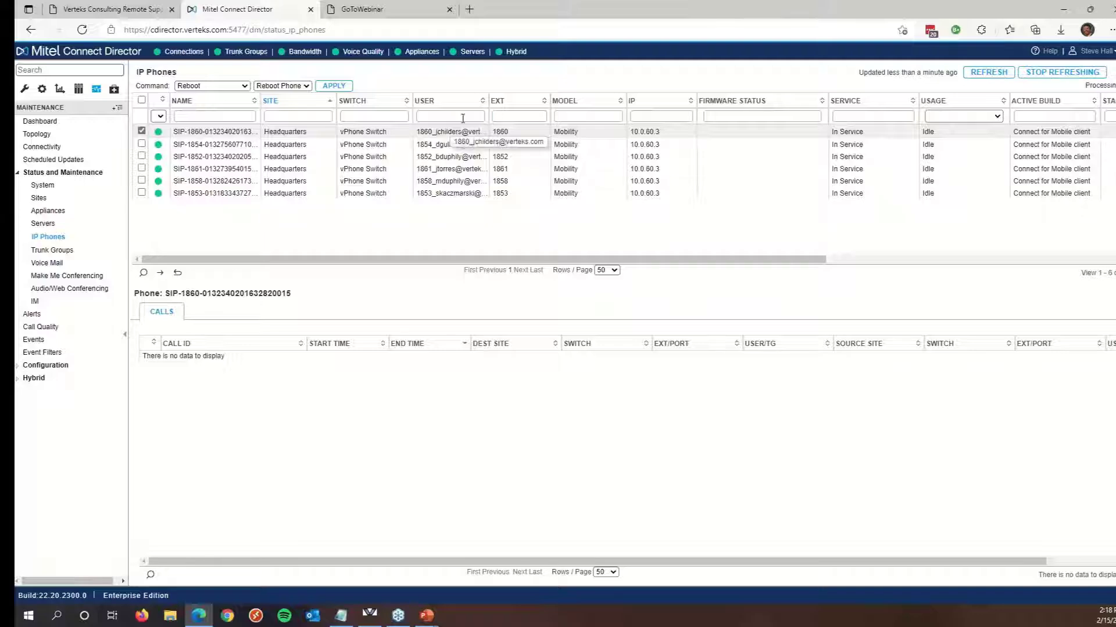
key(BackSpace)
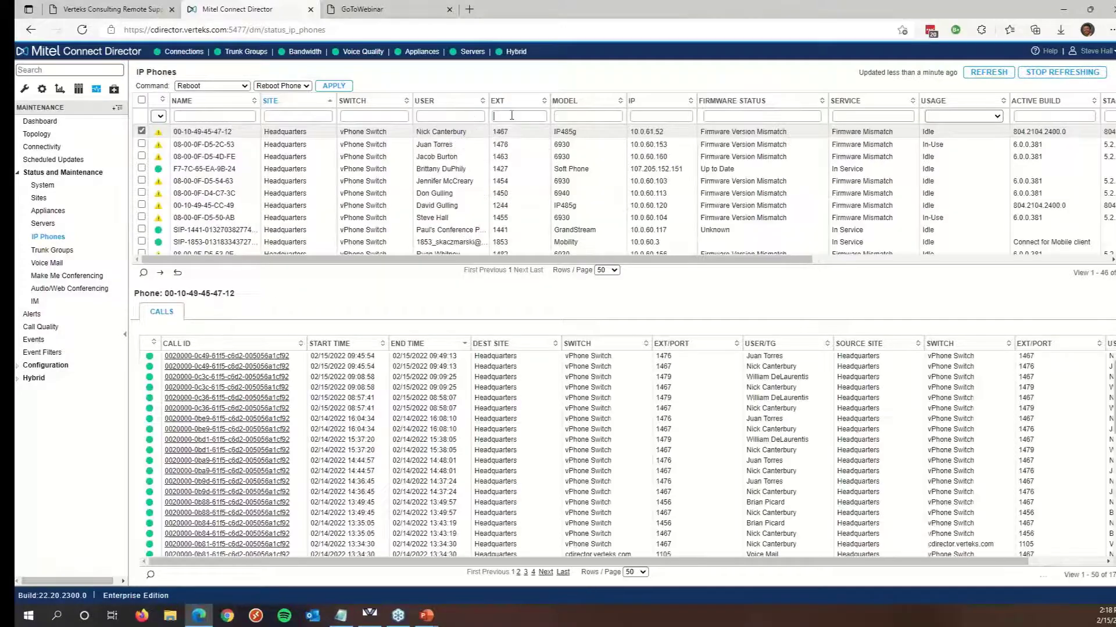
click(291, 118)
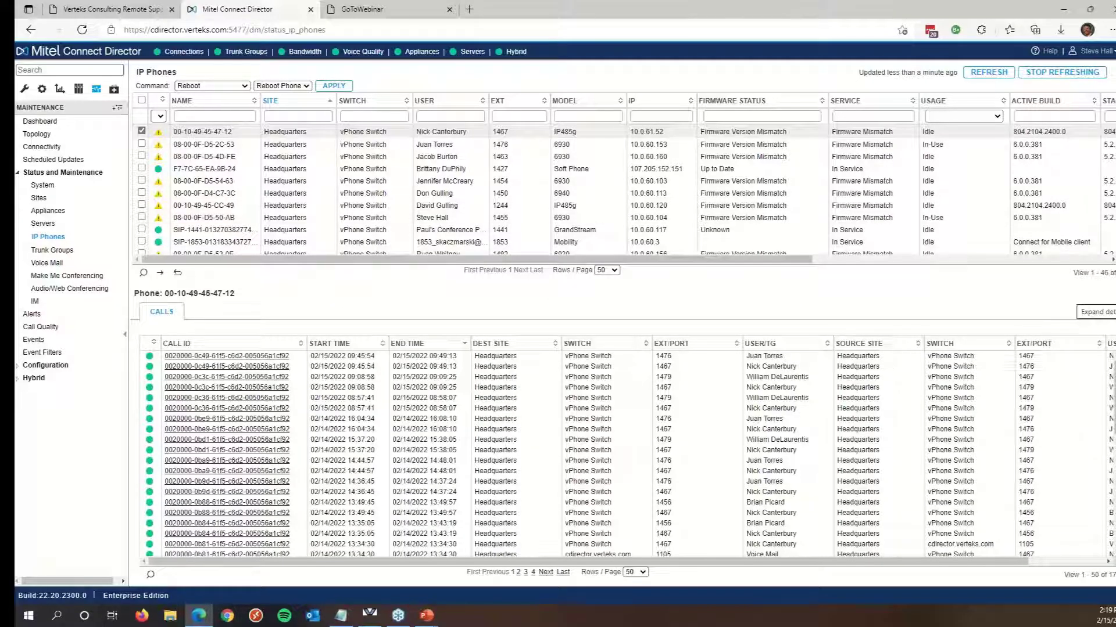
click(1095, 312)
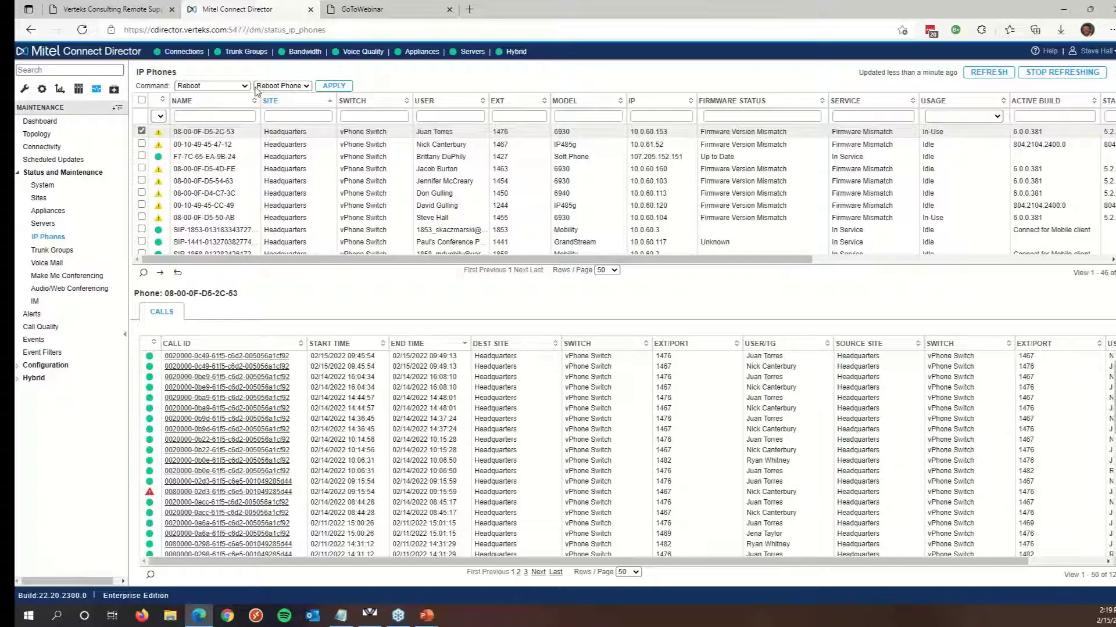
View the Voice Mail status and sort the cdirector.verteks.com mailboxes by unheard messages.
click(54, 264)
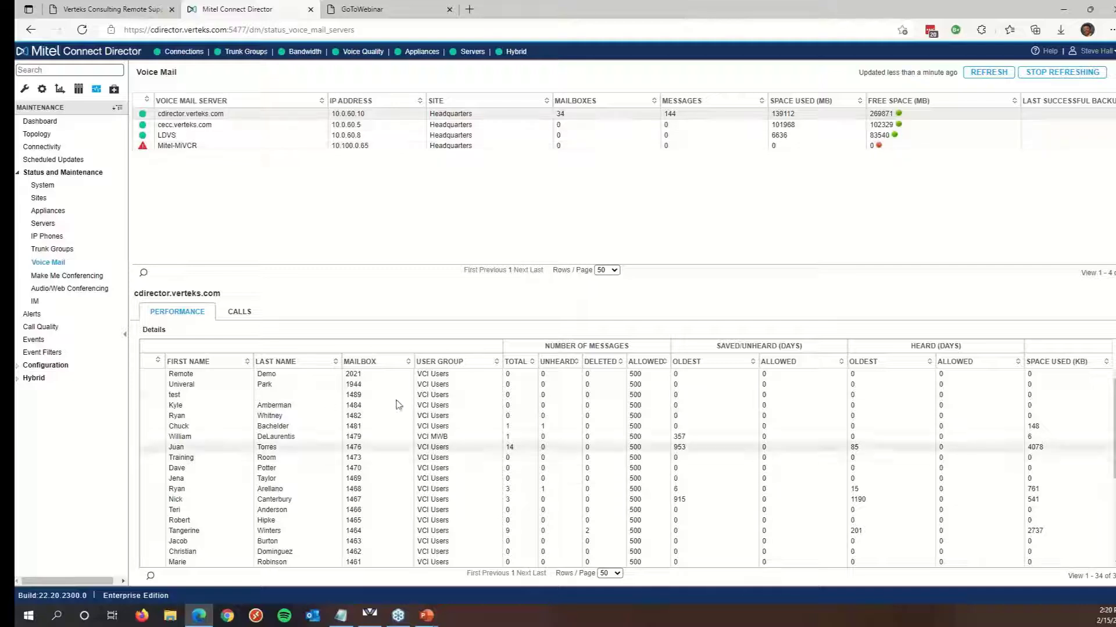
click(558, 361)
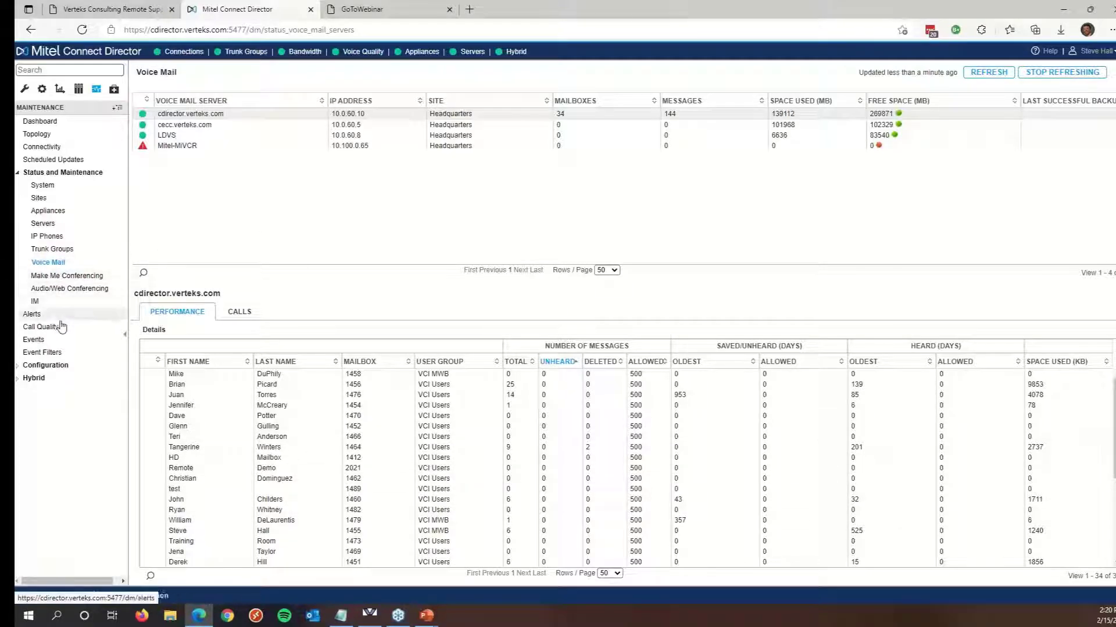
Open the Events log and look through the logged switch, TMS and DRS entries.
click(45, 340)
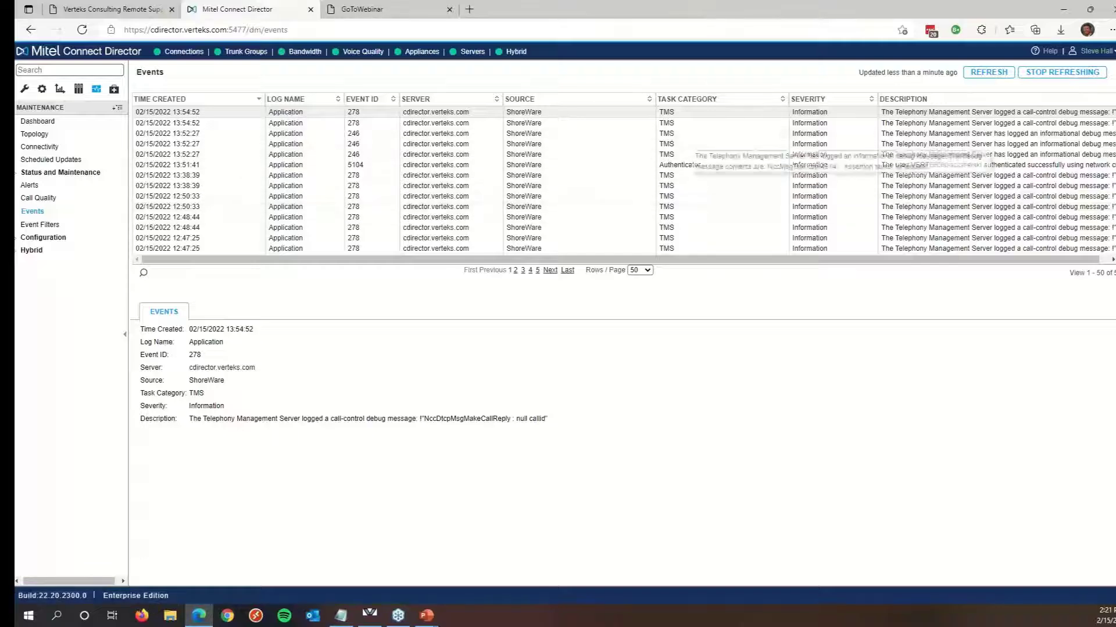
scroll(624, 180, down, 5)
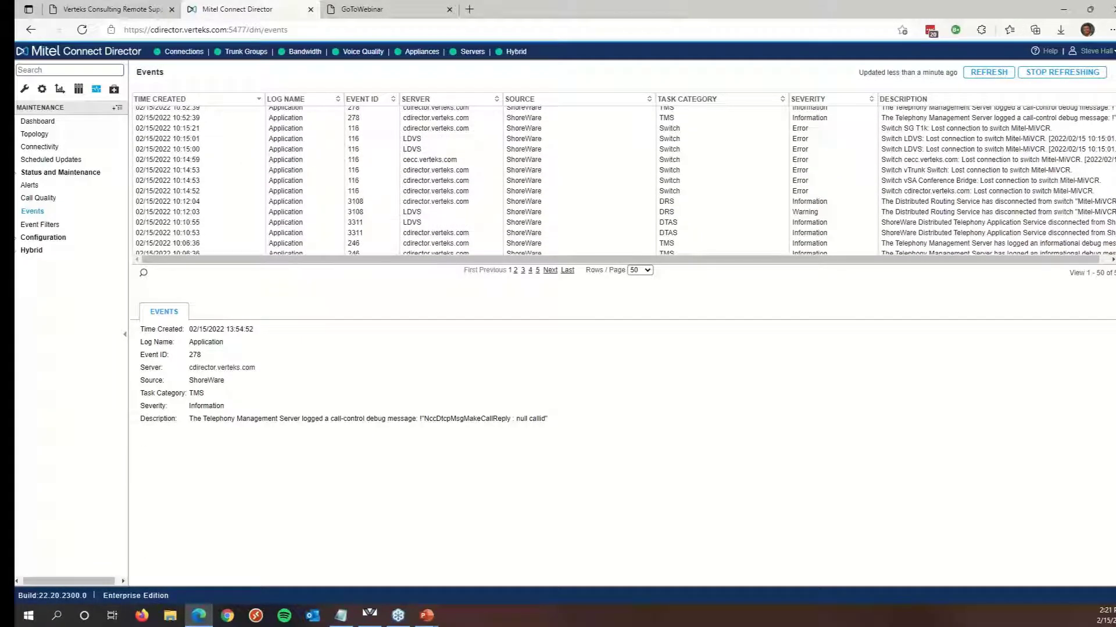
scroll(624, 180, down, 3)
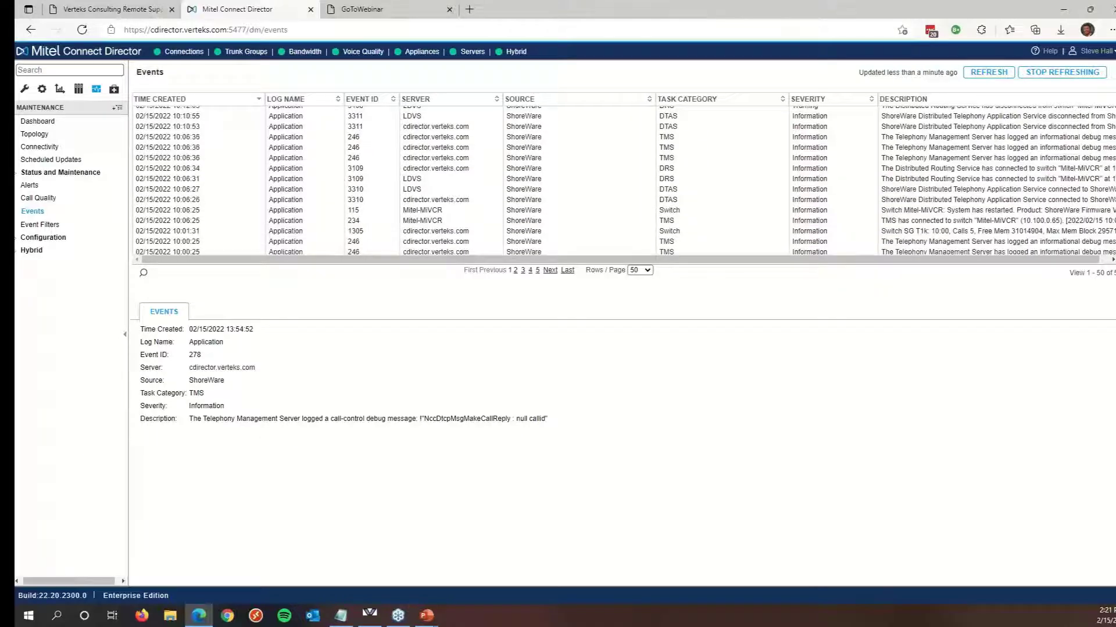
scroll(624, 180, up, 10)
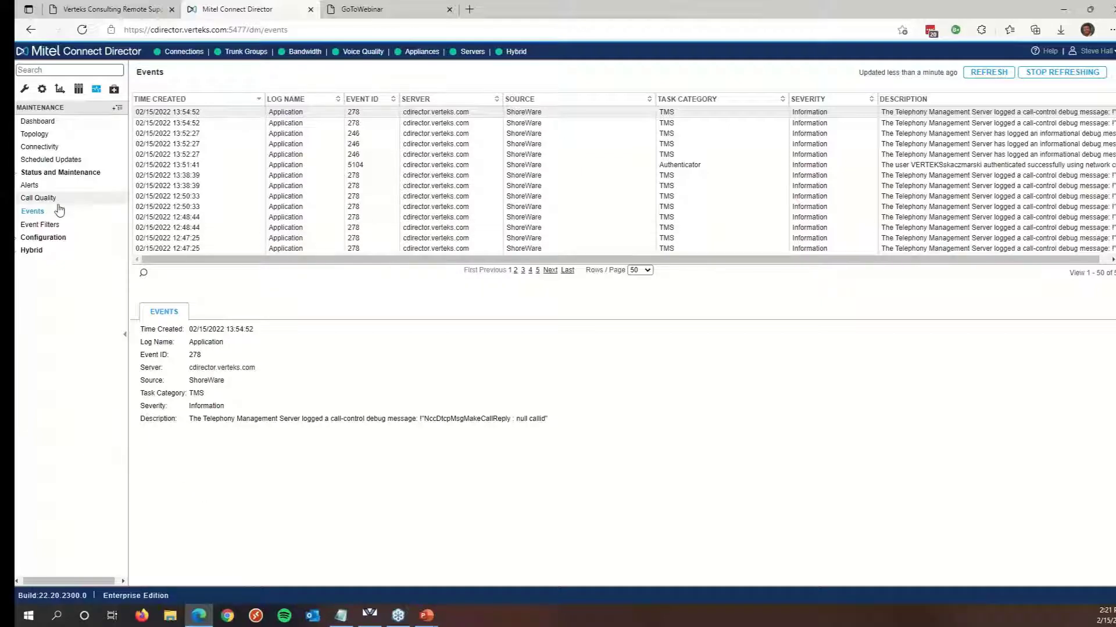
Open the Event Filters and view the notification settings for event ID 100 on cecc.verteks.com.
click(40, 226)
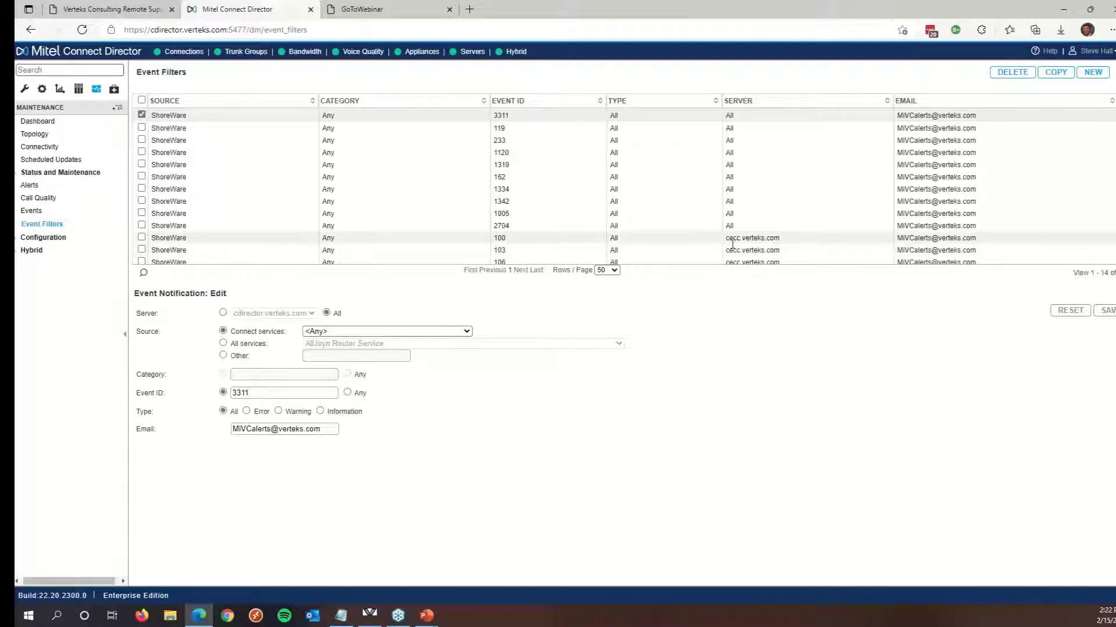
drag(732, 245, 767, 244)
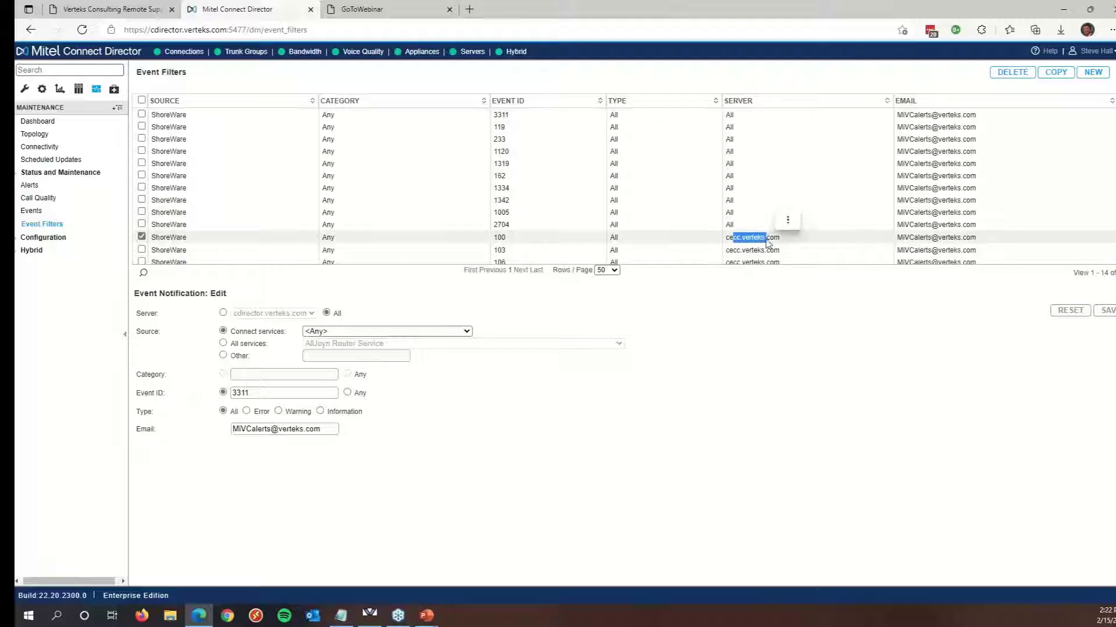
scroll(767, 244, down, 1)
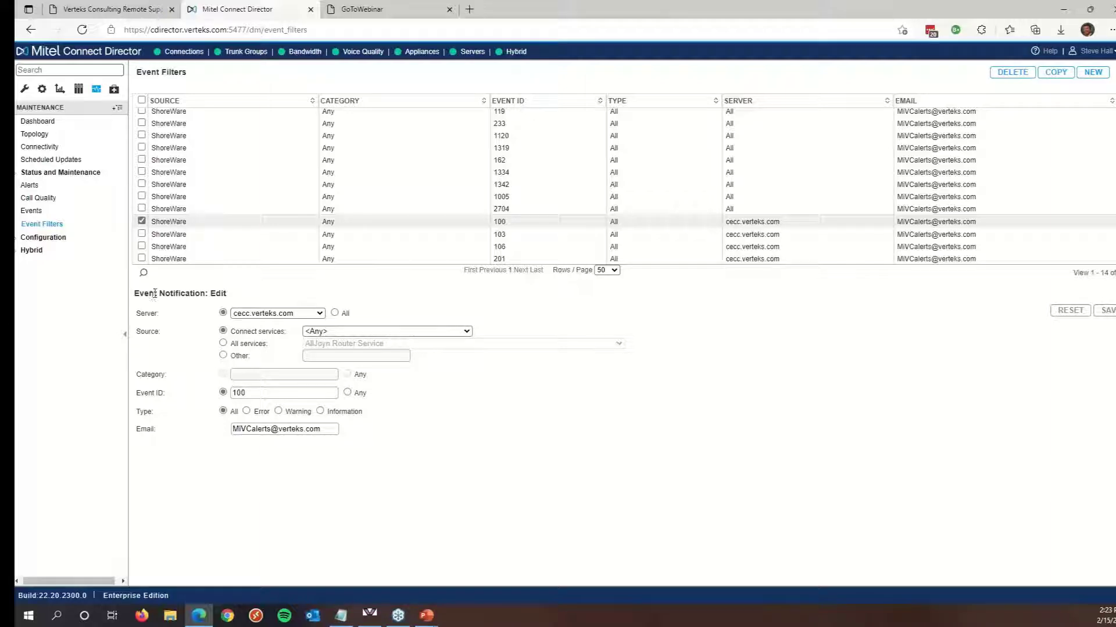
View the Trunk Test and Remote Packet Capture diagnostics pages.
click(115, 91)
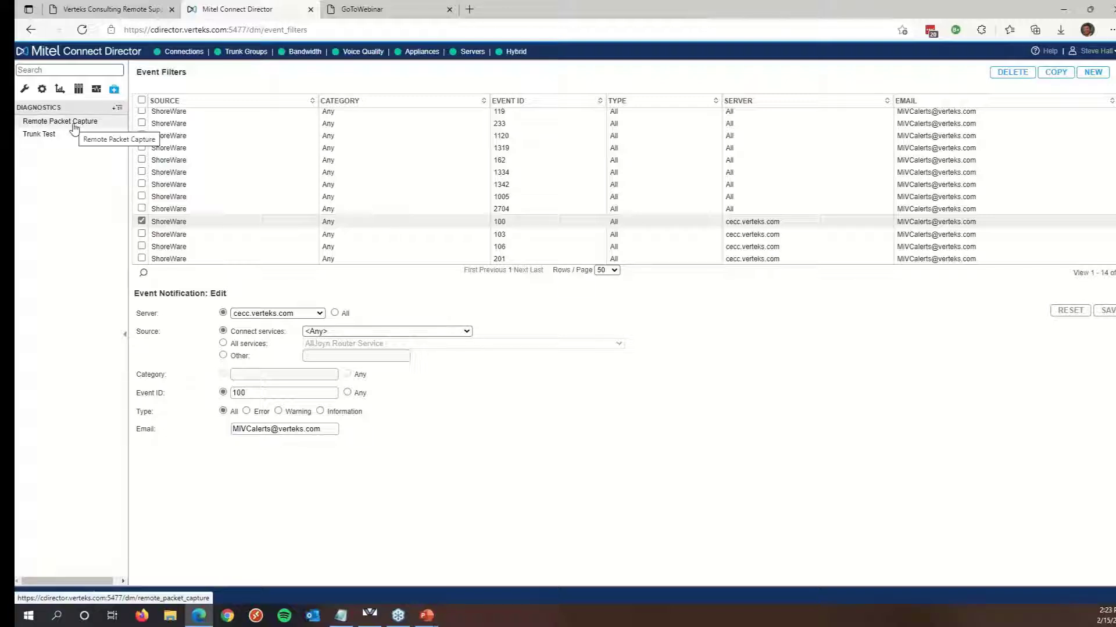
click(37, 136)
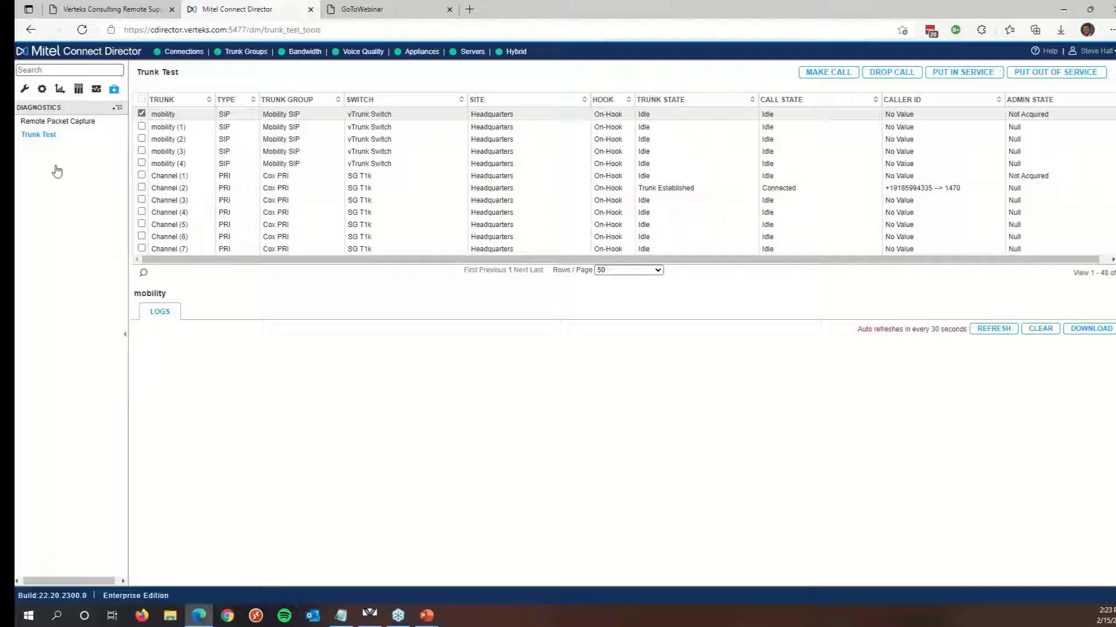
click(50, 123)
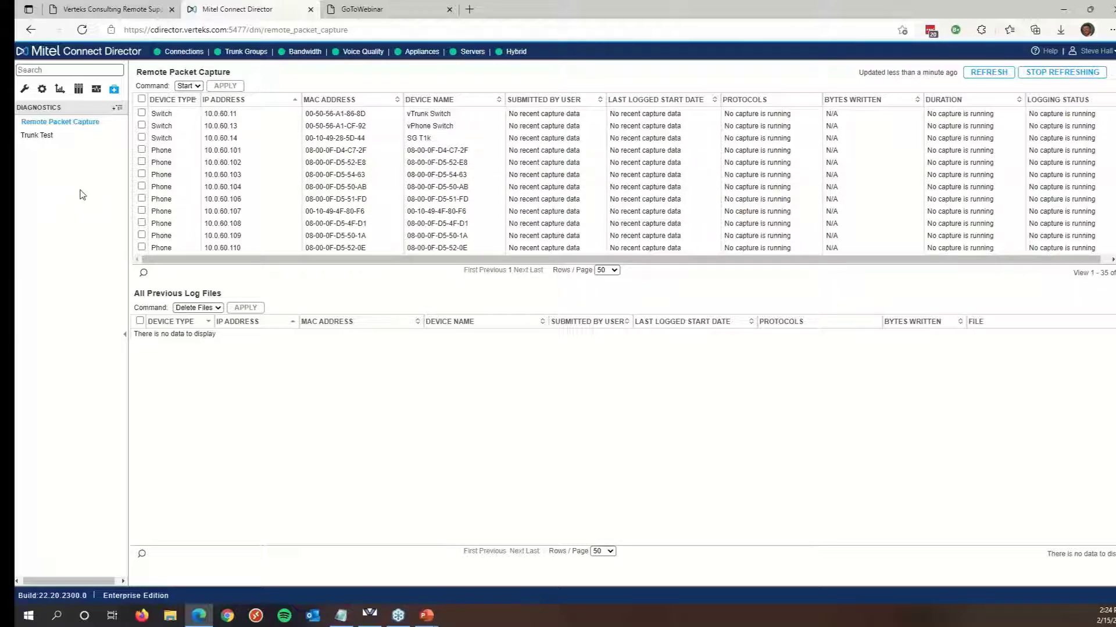
Open the Mitel Doc Center from the documentation links, then return to Connect Director and show the Reporting options.
click(80, 96)
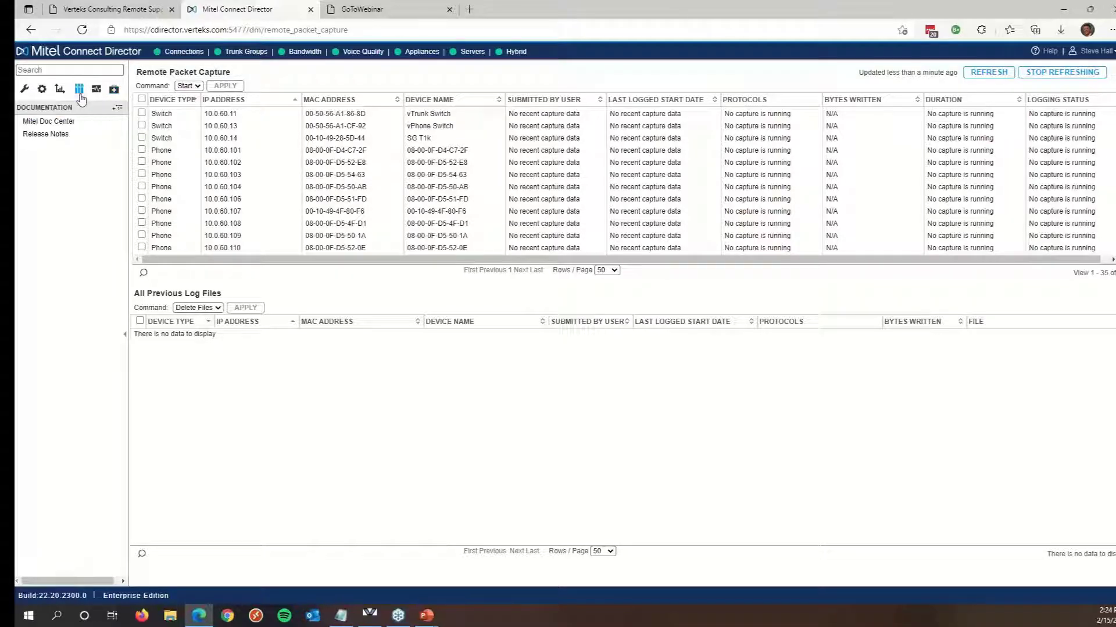
click(60, 124)
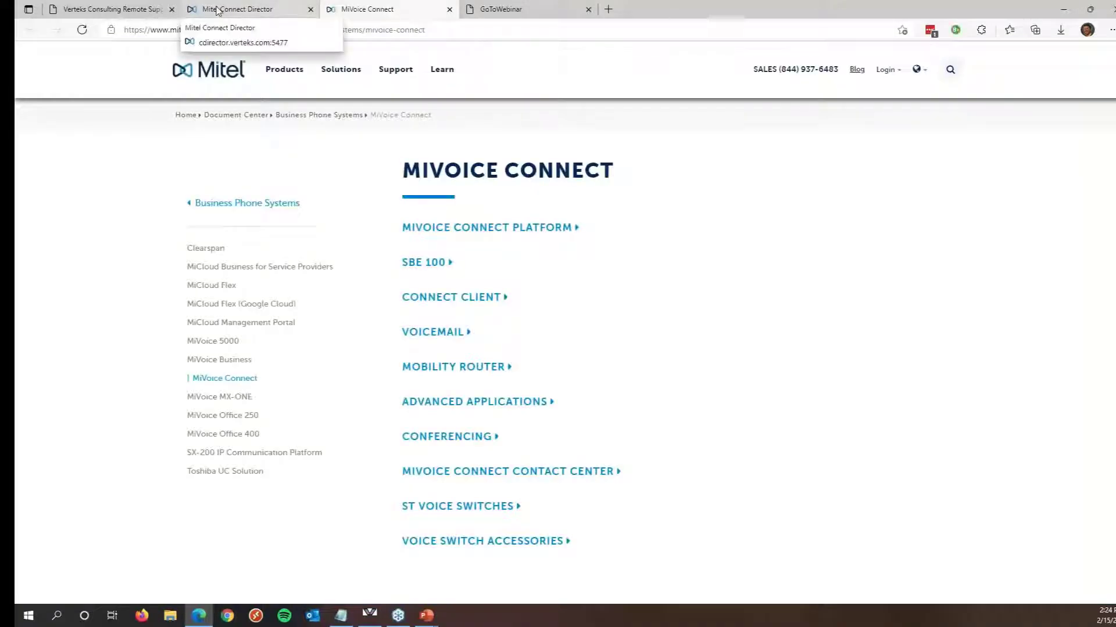
click(269, 10)
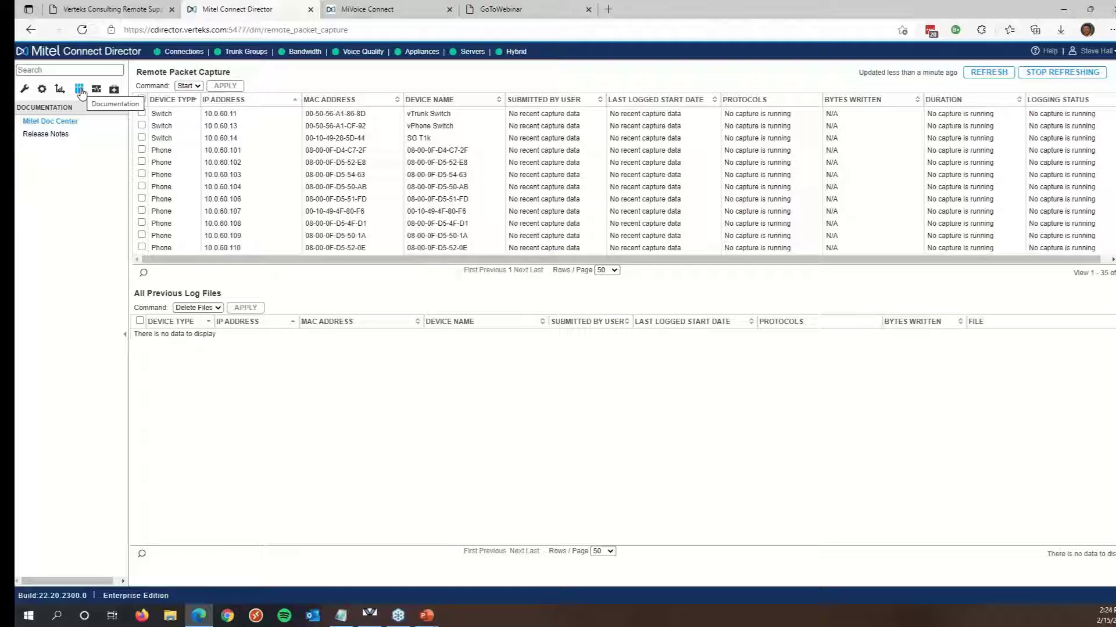
click(60, 92)
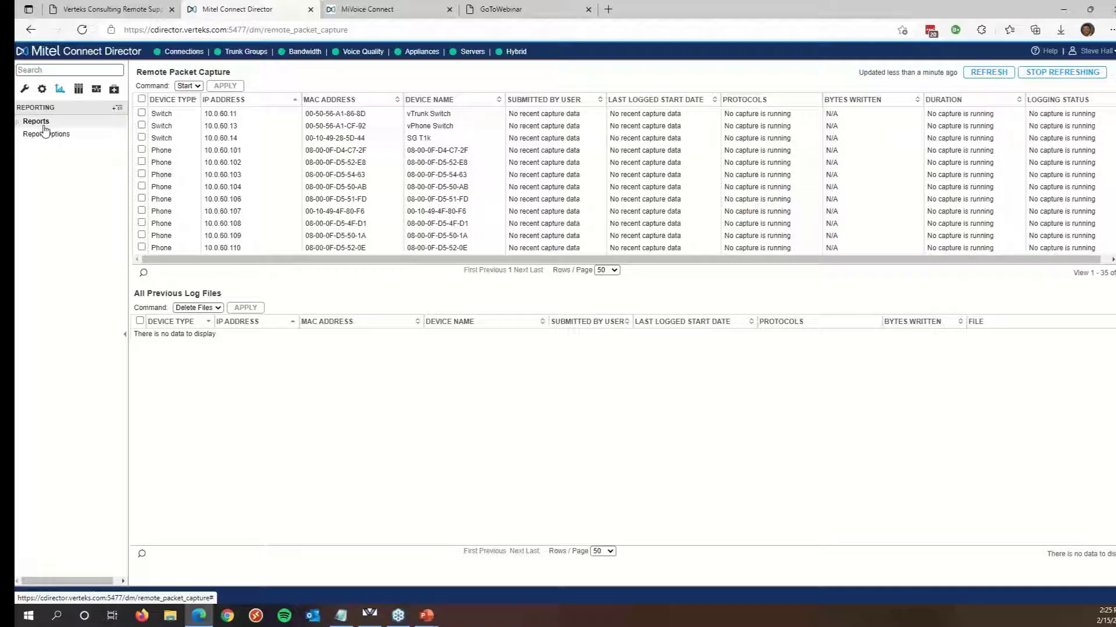
Open the system's License Keys page, view the details of a 1 SoftPhone license and browse the list.
click(43, 90)
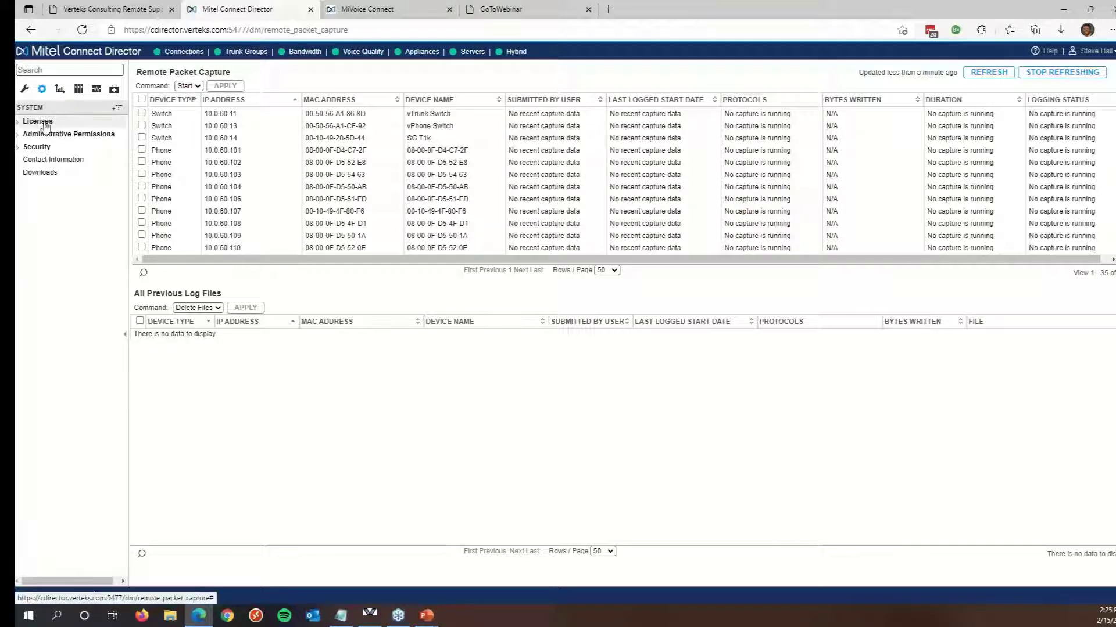
click(41, 122)
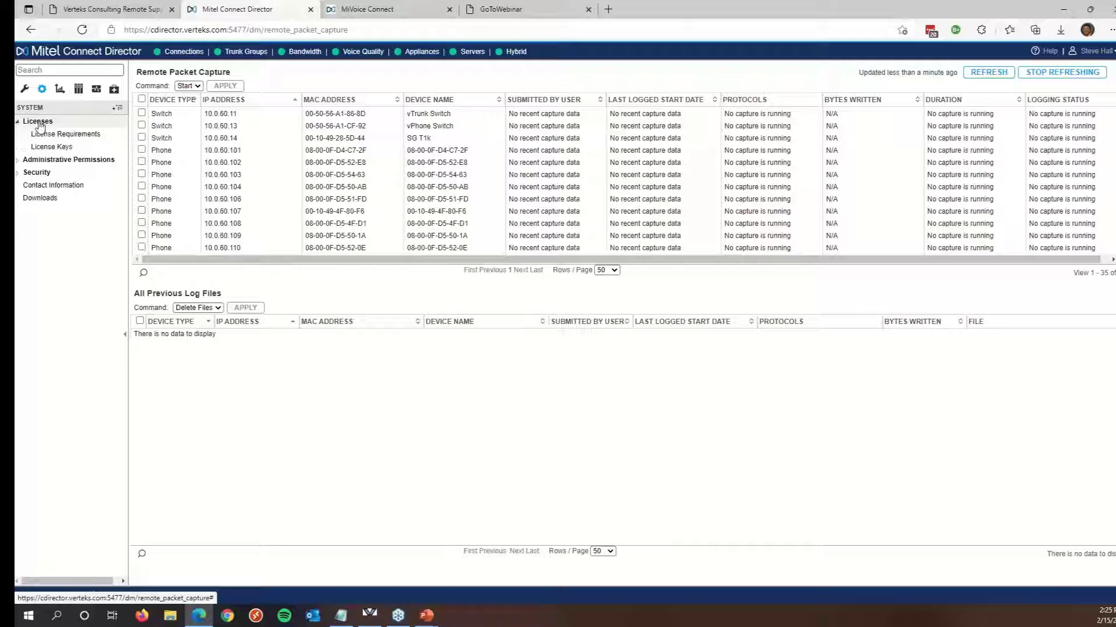
click(62, 147)
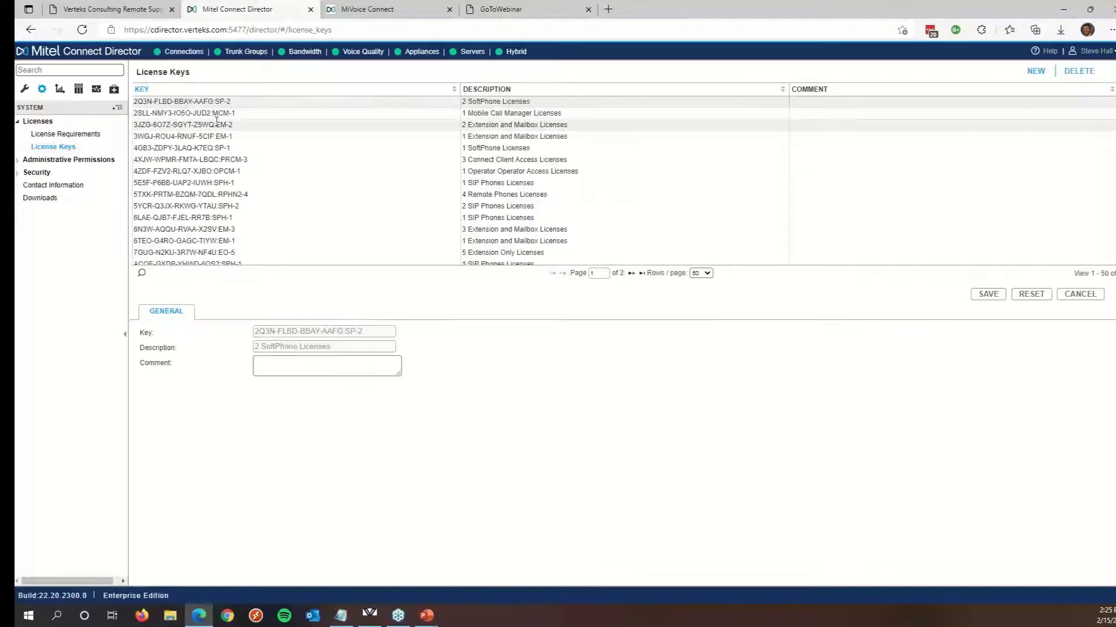
click(250, 149)
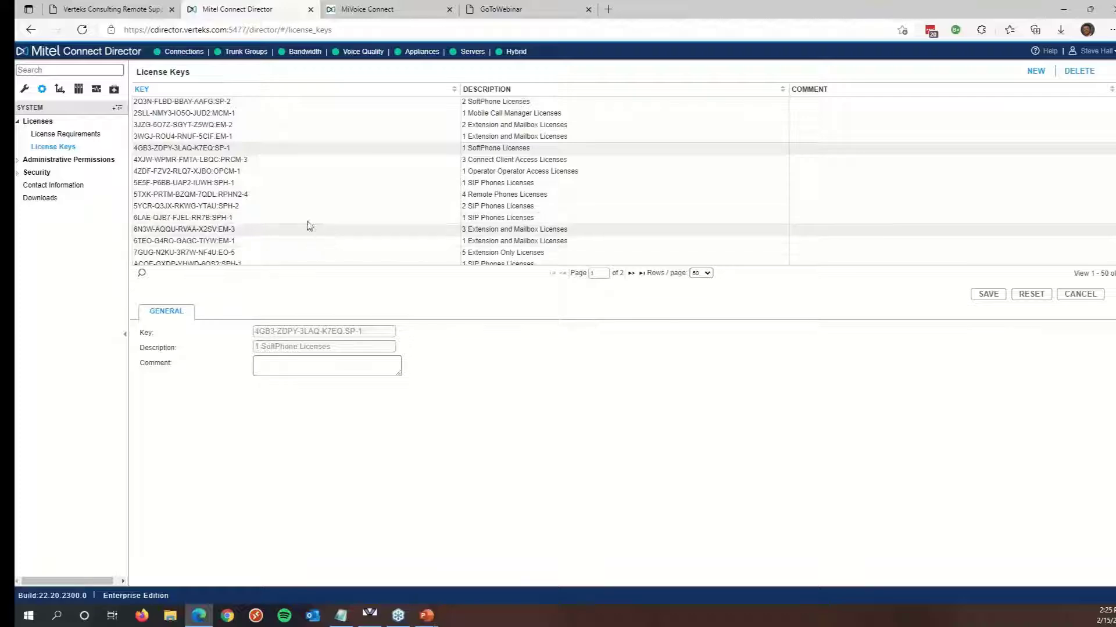
scroll(279, 192, down, 8)
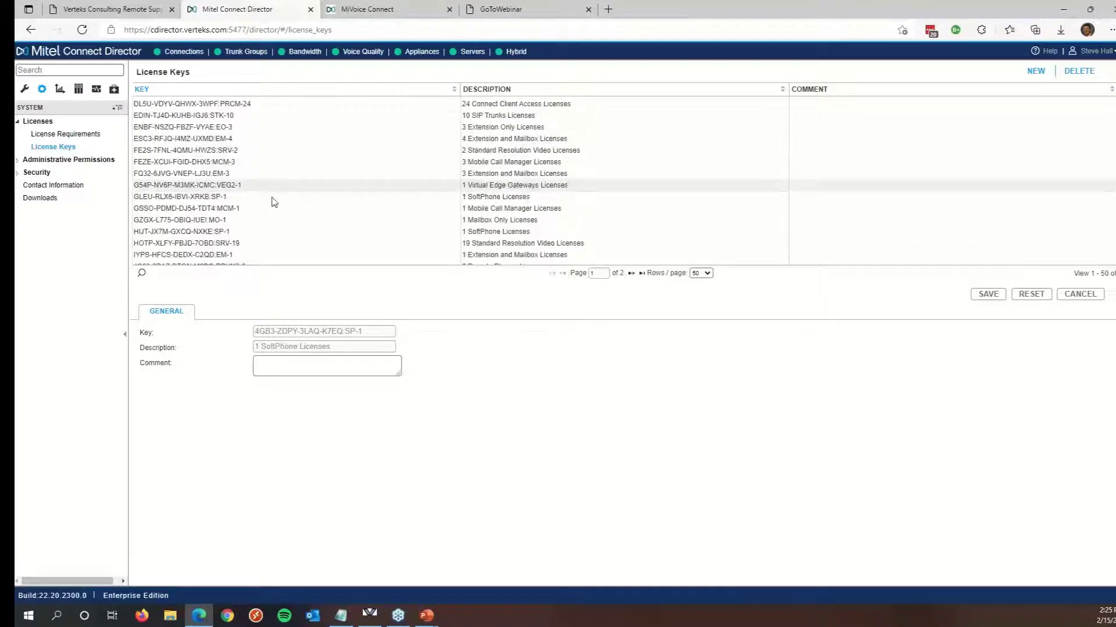
Compare configured and purchased counts on the License Requirements page and view the Administrators list under Administrative Permissions.
scroll(272, 199, up, 5)
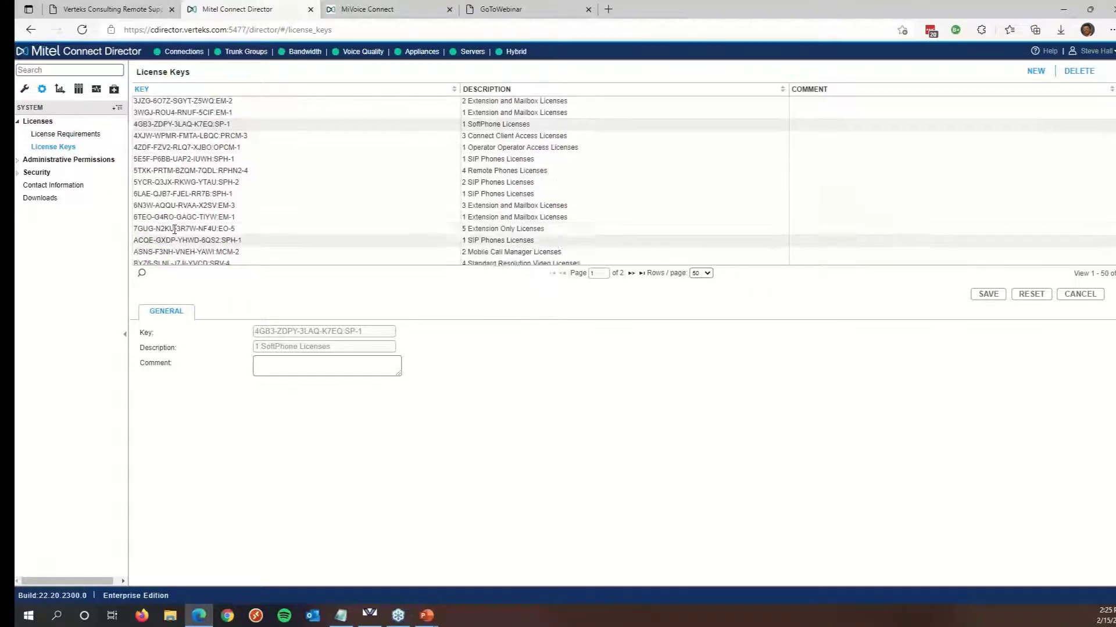
click(80, 135)
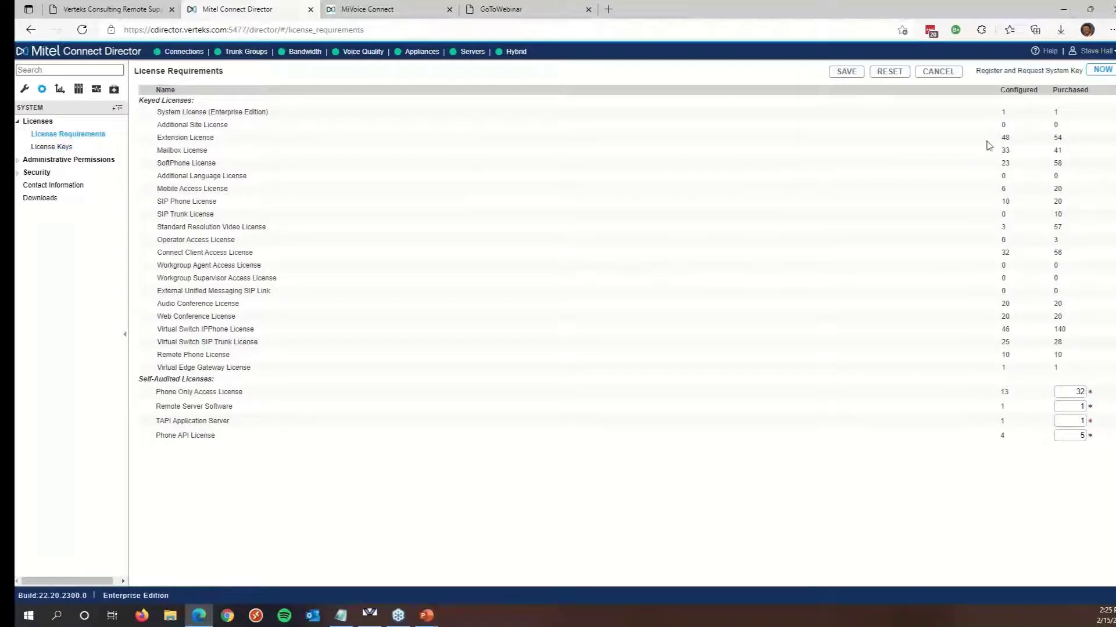
drag(1004, 145, 1076, 207)
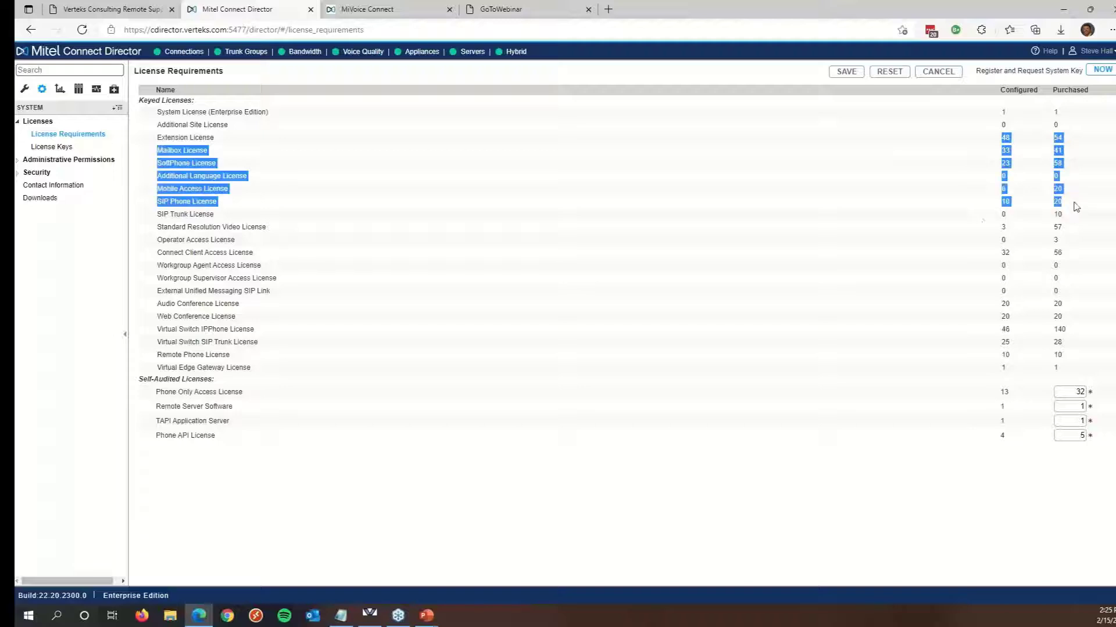
click(961, 224)
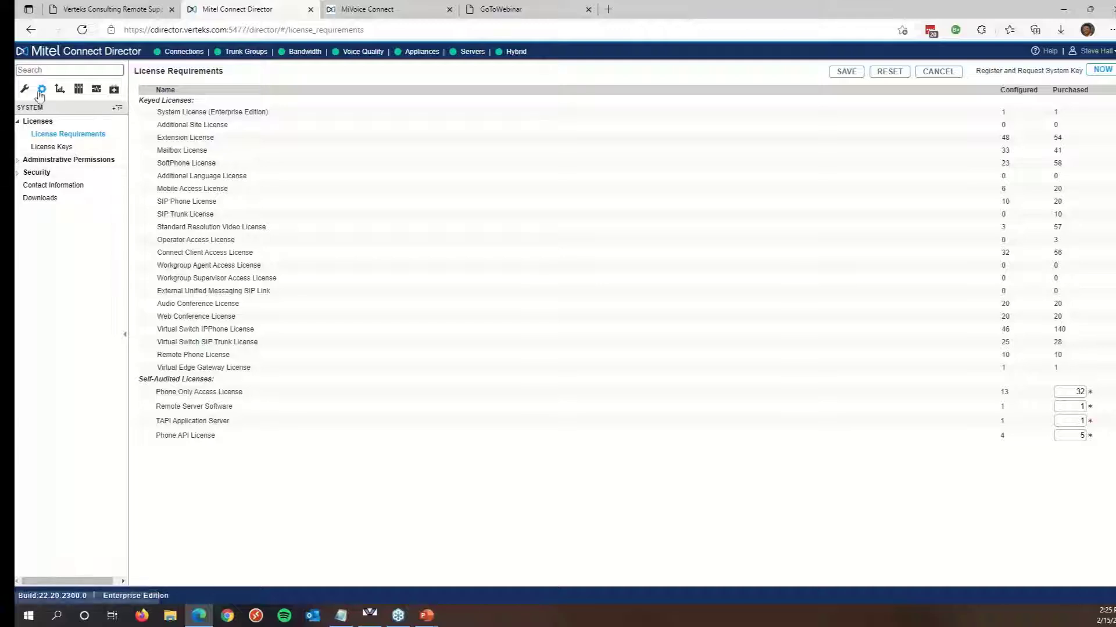
click(58, 160)
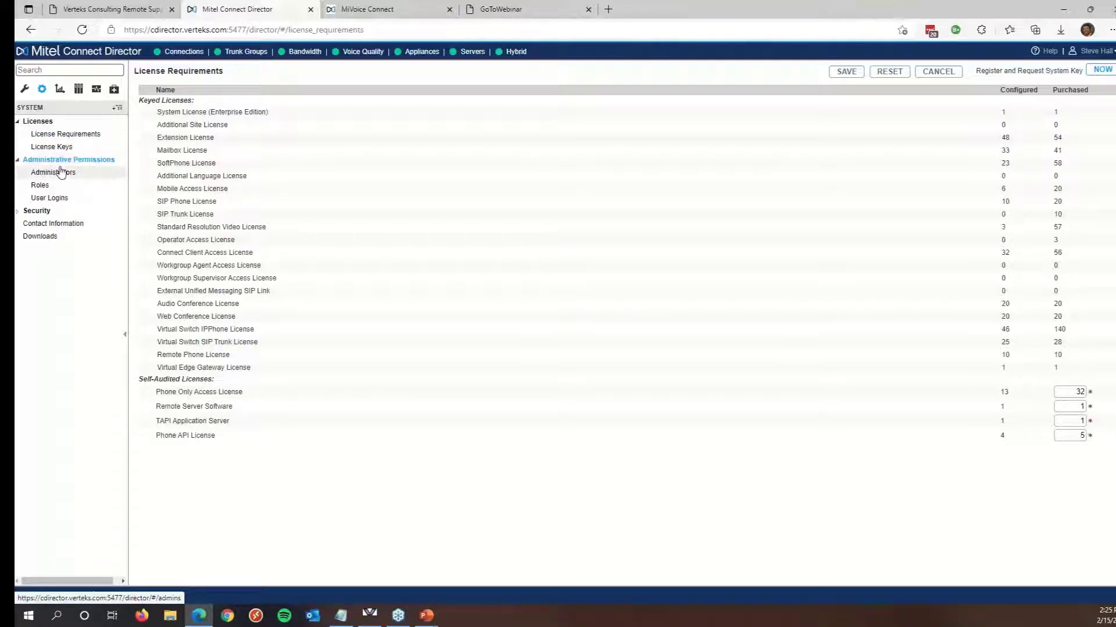
click(64, 173)
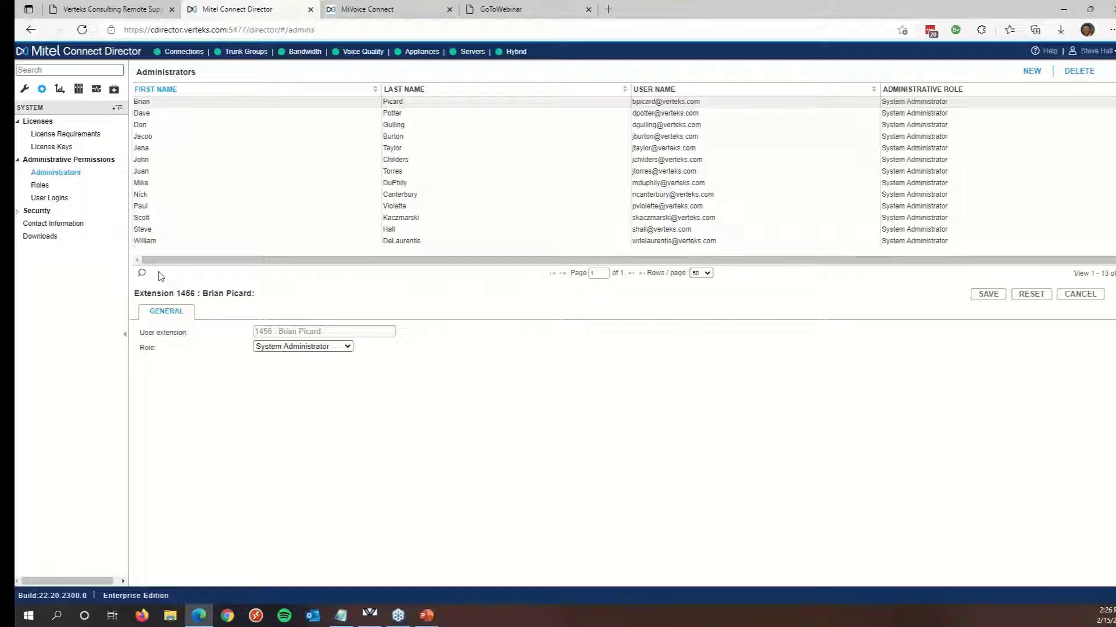
Open the Users administration page, expand the first user's general details and point out the client username and client password fields.
click(22, 97)
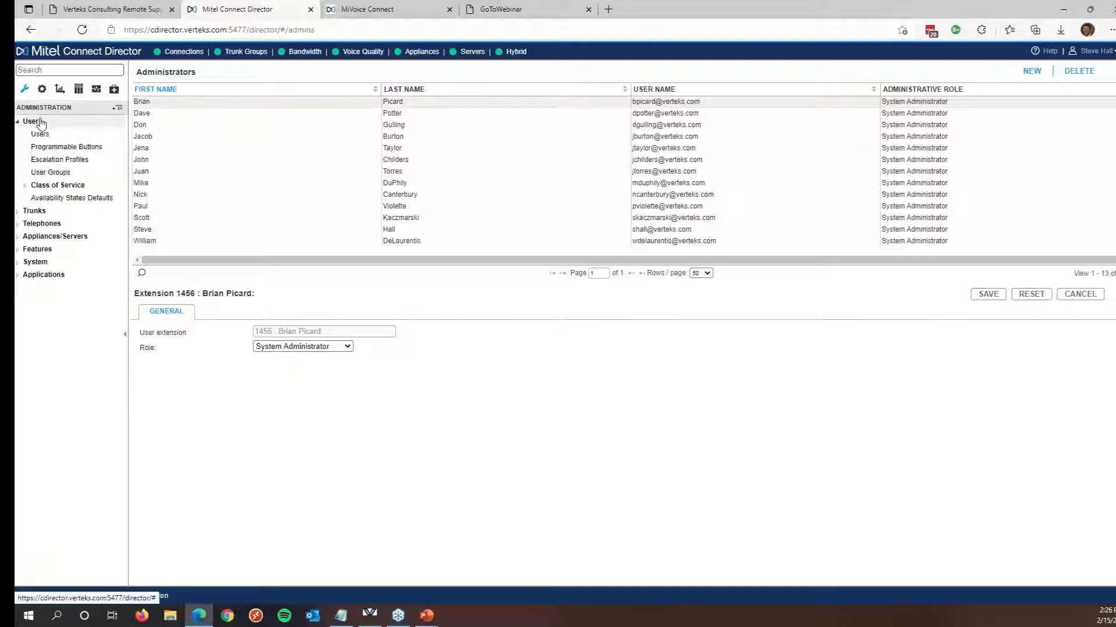
click(41, 134)
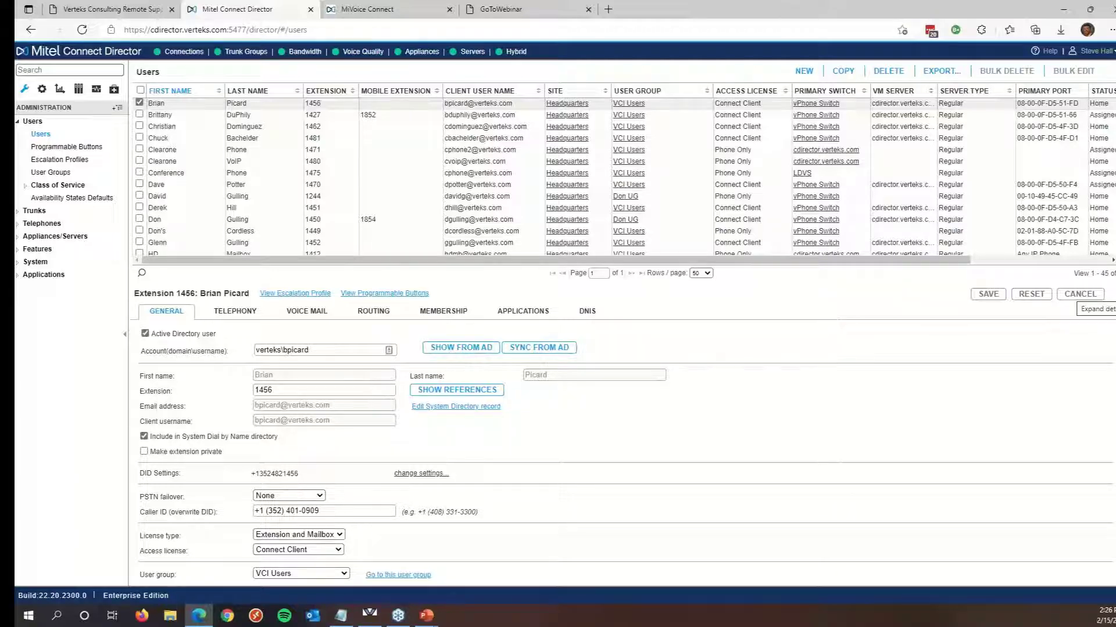
click(1109, 295)
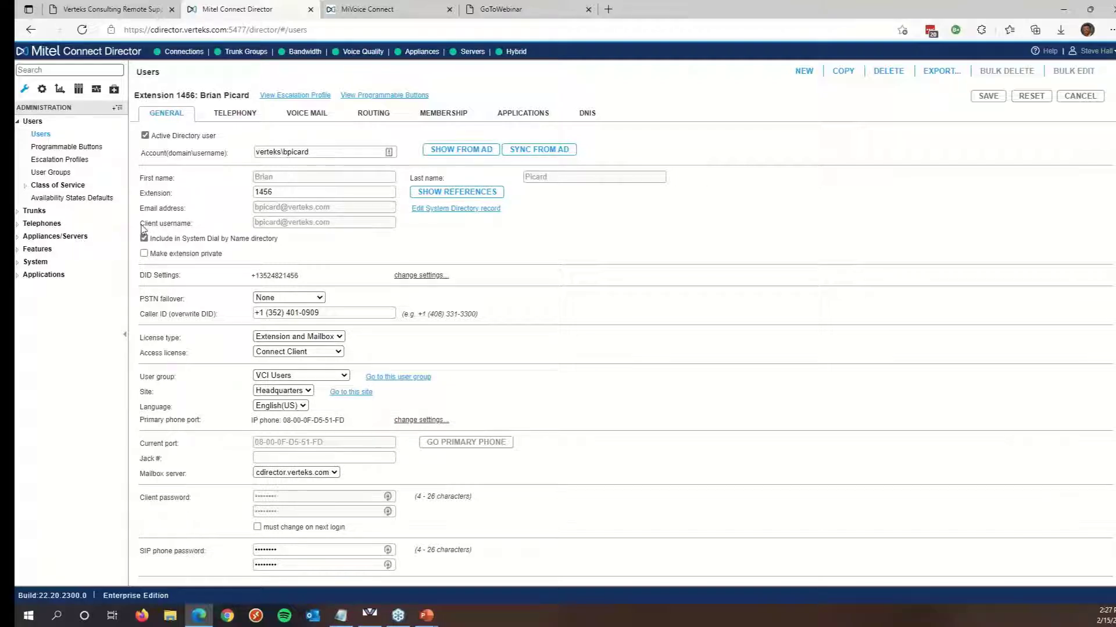
drag(140, 224, 201, 229)
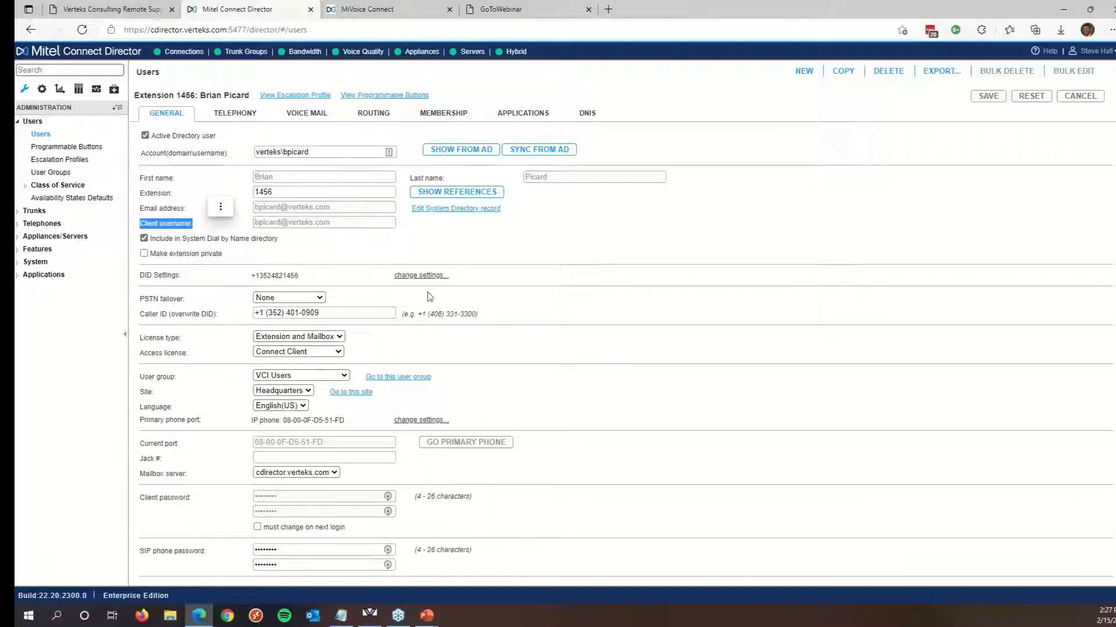
drag(144, 505, 208, 504)
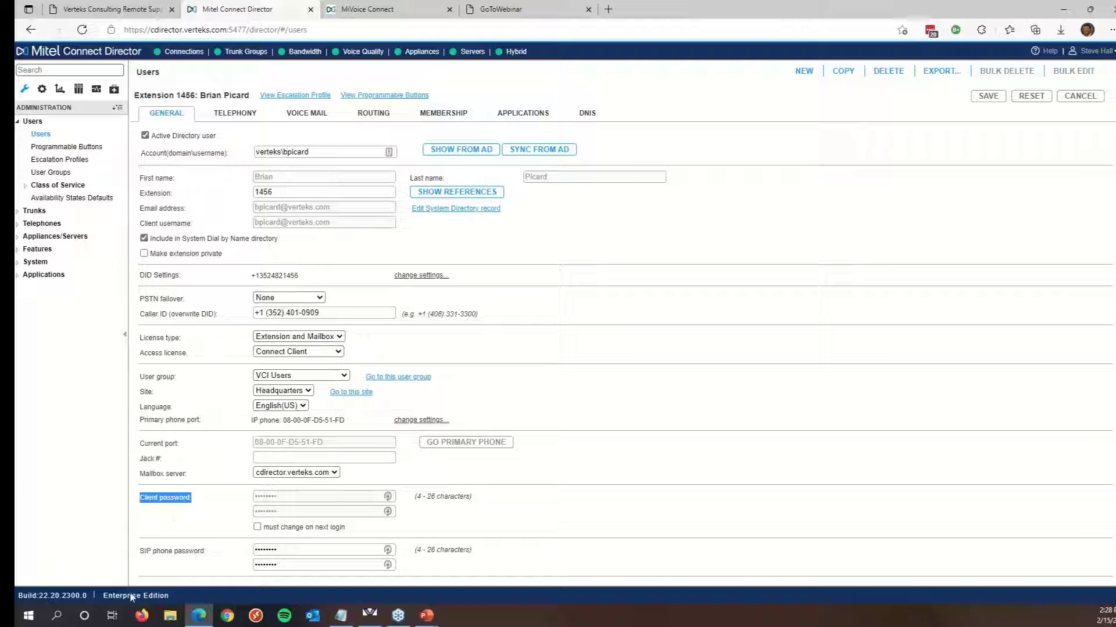
Switch to the Newberry remote session's Connect Director, open Users and expand the details of a user in the VCI MWB group.
click(368, 617)
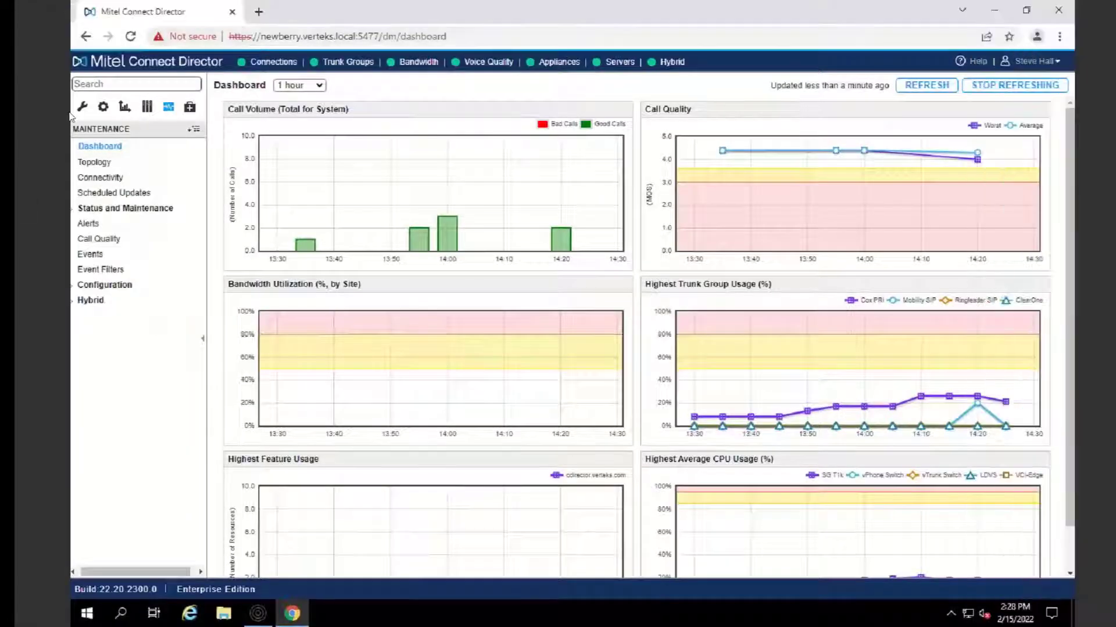
click(82, 107)
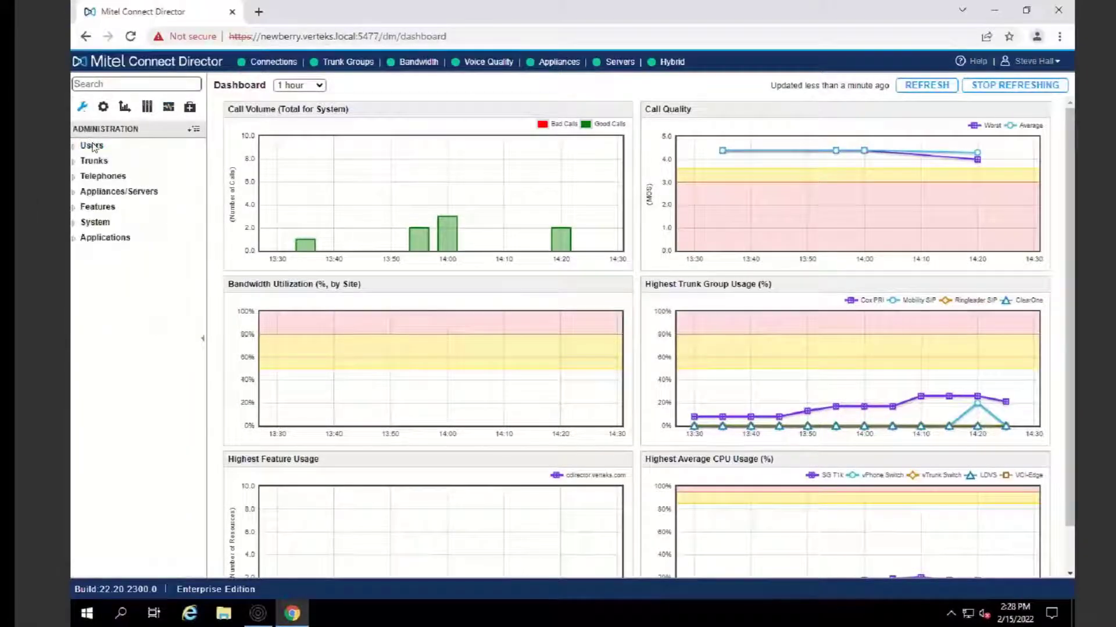
click(91, 145)
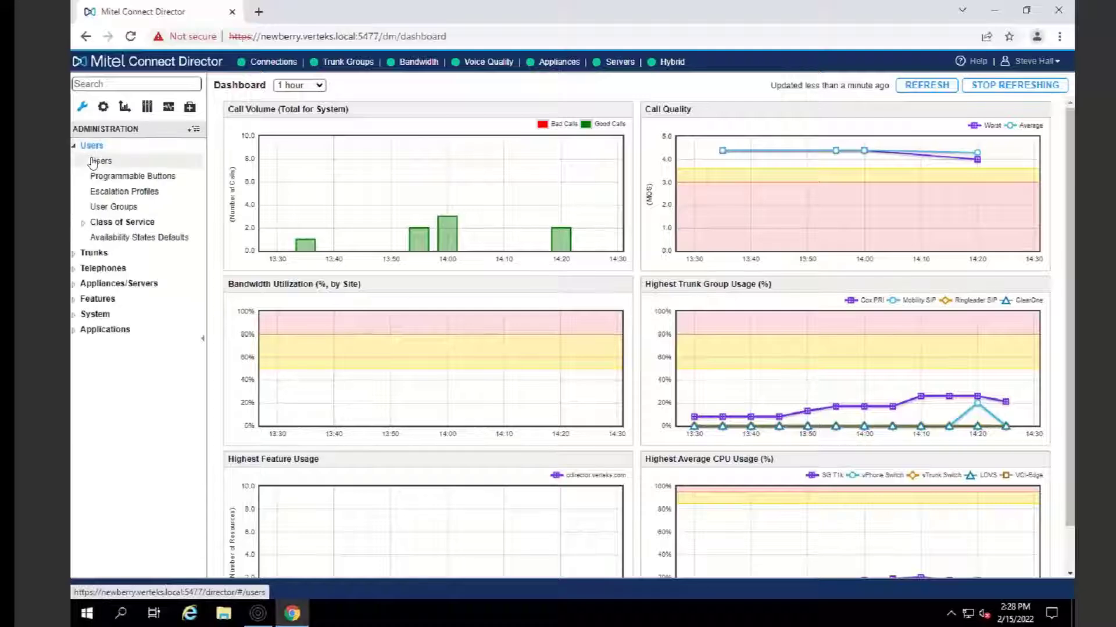
click(105, 162)
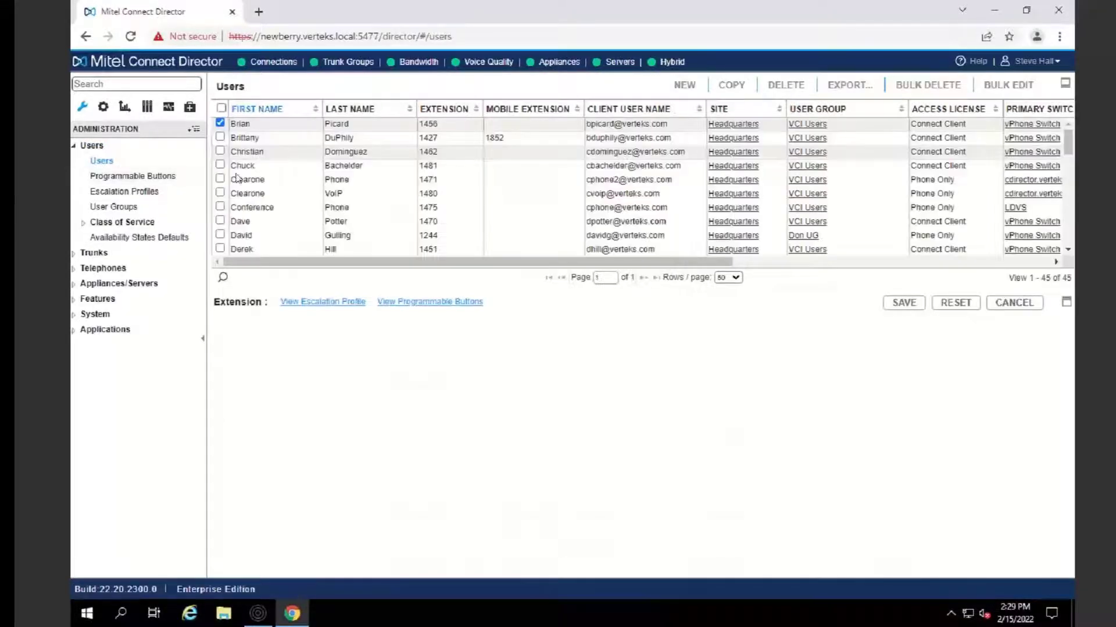
scroll(254, 230, down, 6)
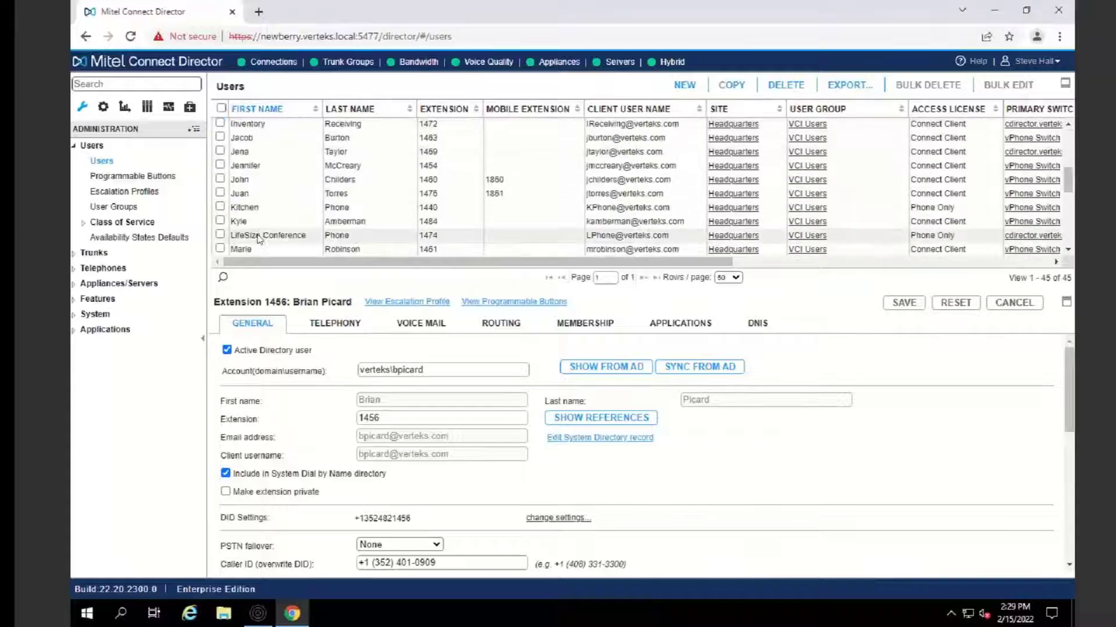
click(251, 181)
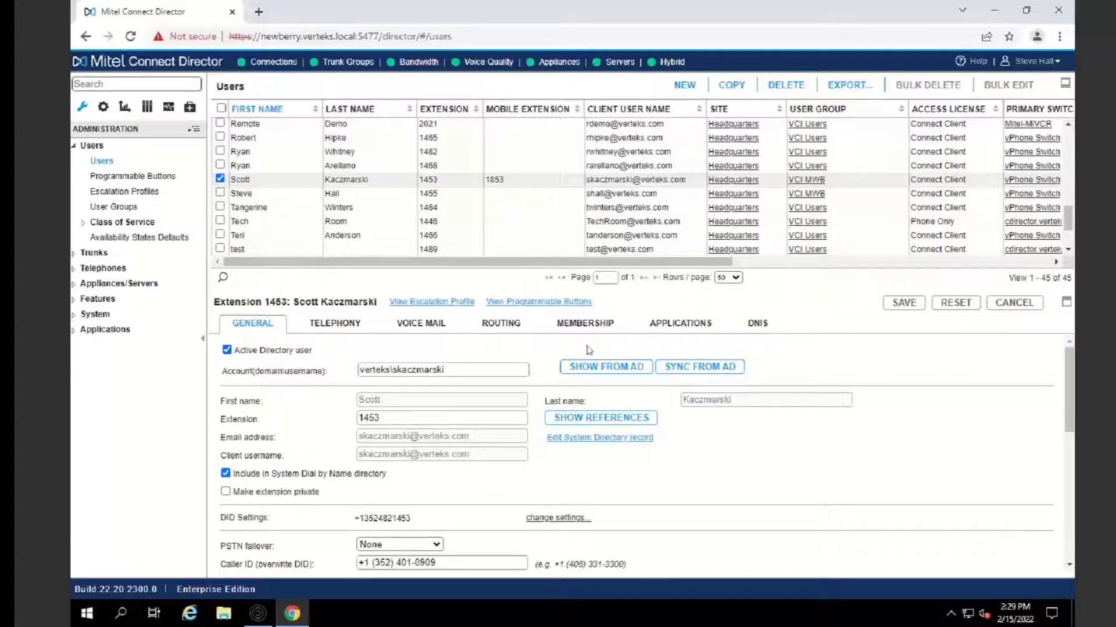
click(1067, 305)
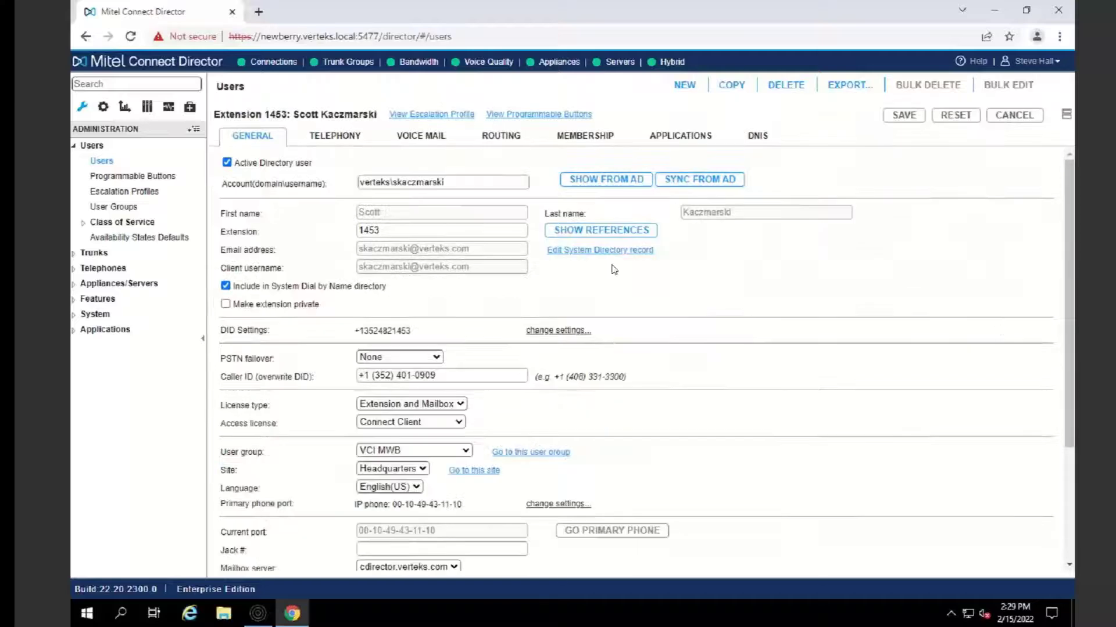
Show the user's Active Directory data and compare the phone, pager and e-mail fields between the ShoreTel and AD values.
click(585, 183)
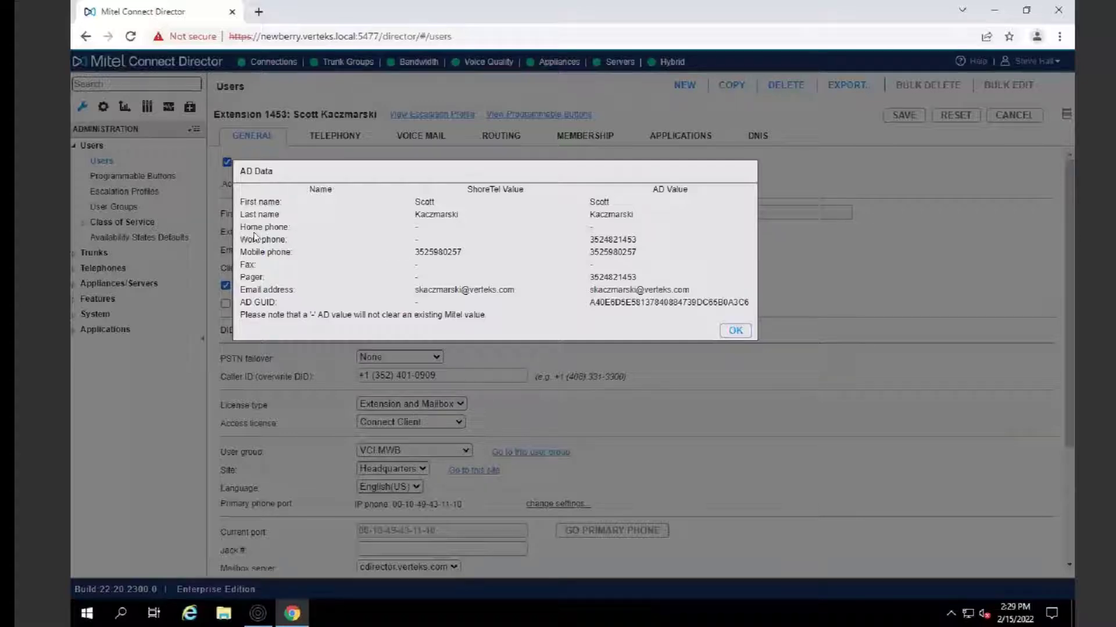
drag(257, 227, 286, 289)
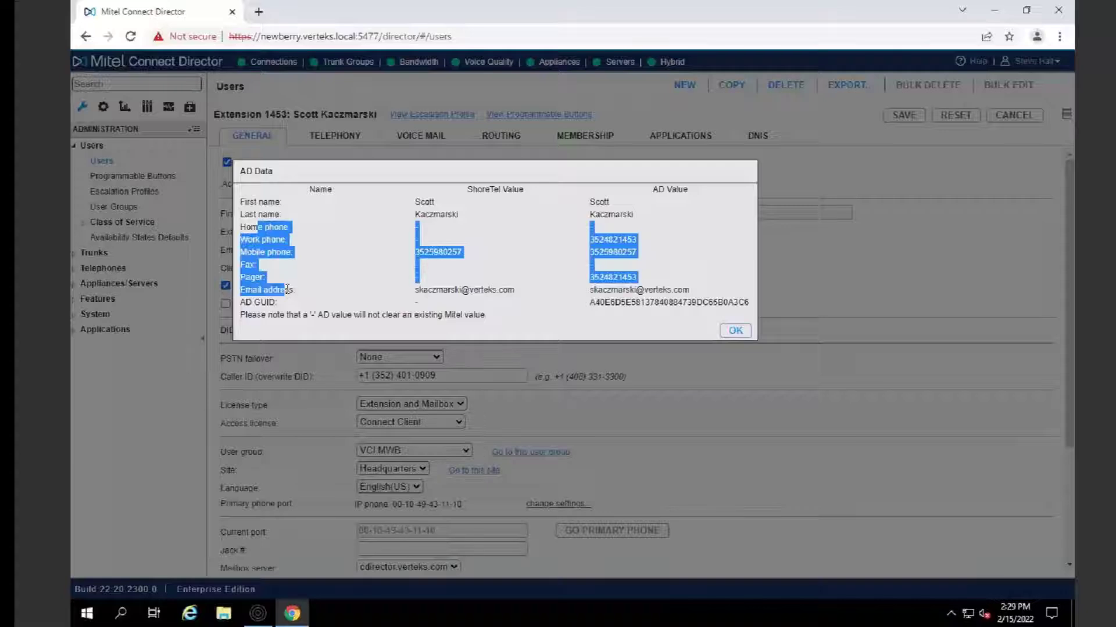
click(425, 287)
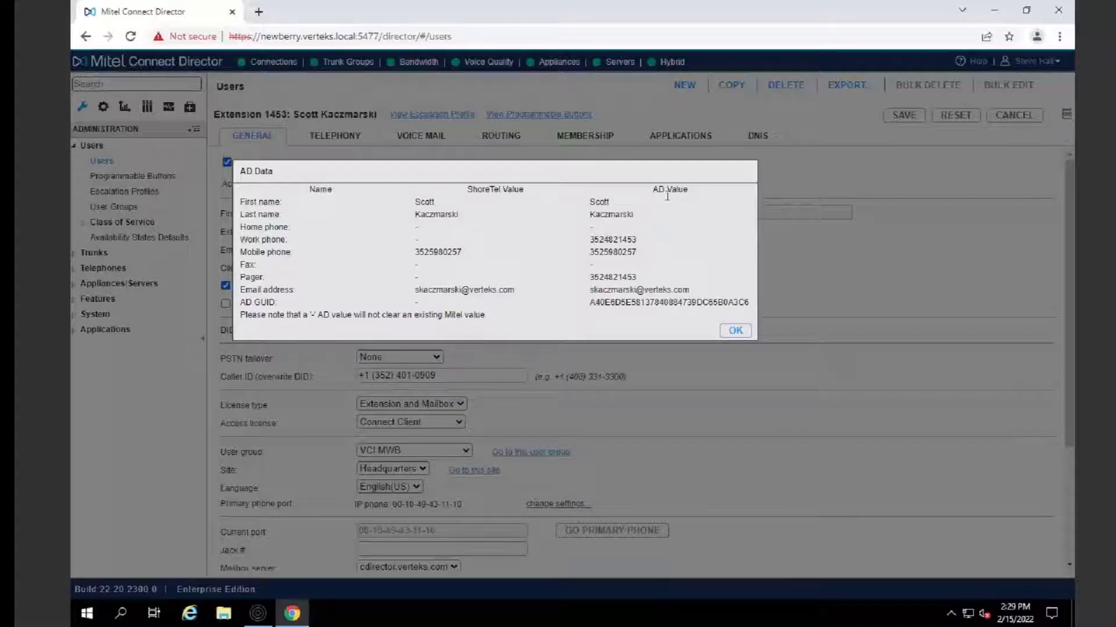
mouse_move(667, 197)
mouse_down()
mouse_move(680, 203)
mouse_move(678, 193)
mouse_up()
Switch back to the local Connect Director, open the System Directory and filter first names by "sc".
mouse_move(914, 4)
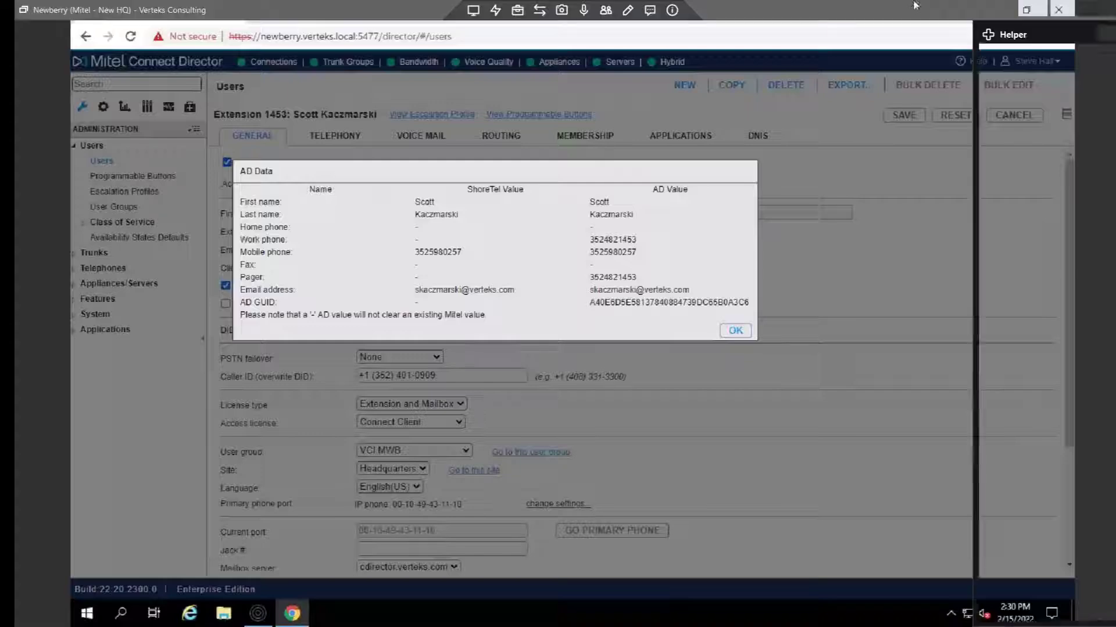
click(1089, 9)
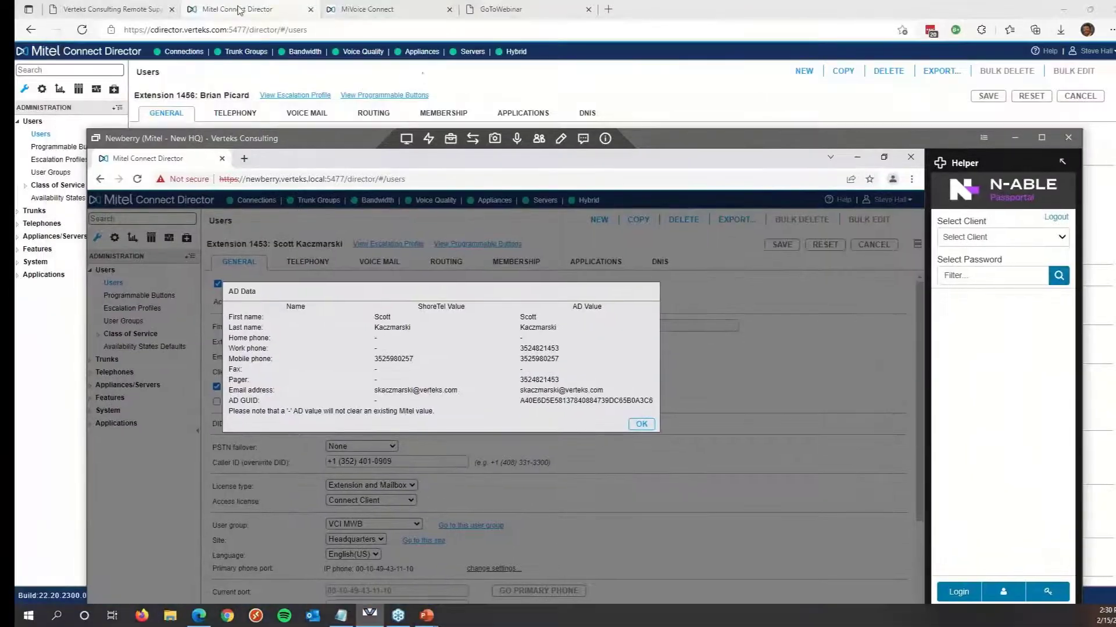
click(239, 10)
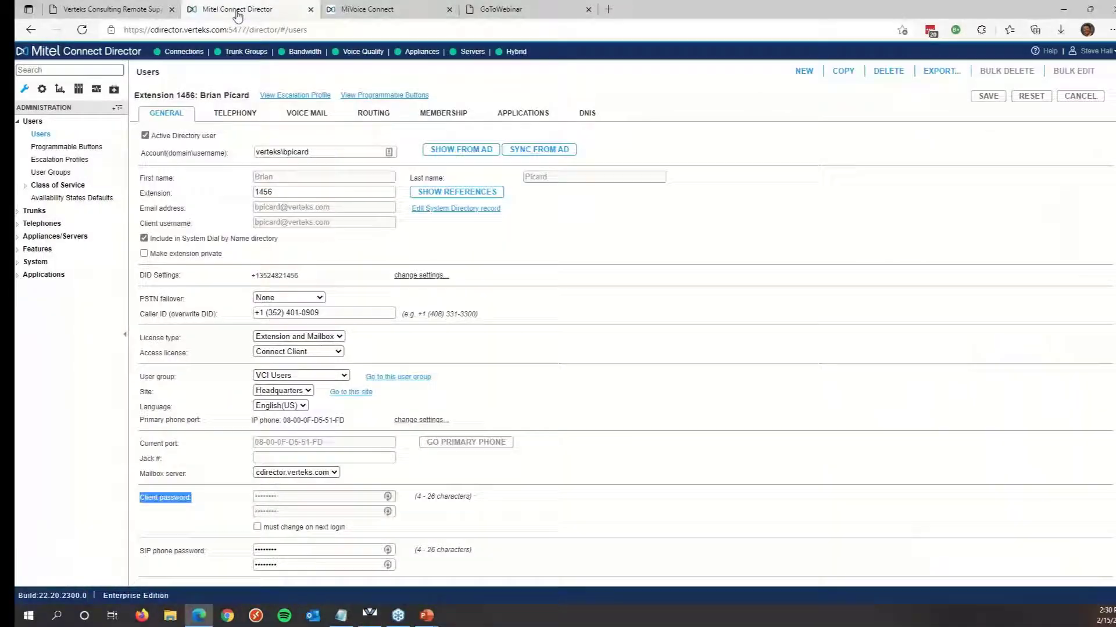
click(38, 250)
click(43, 262)
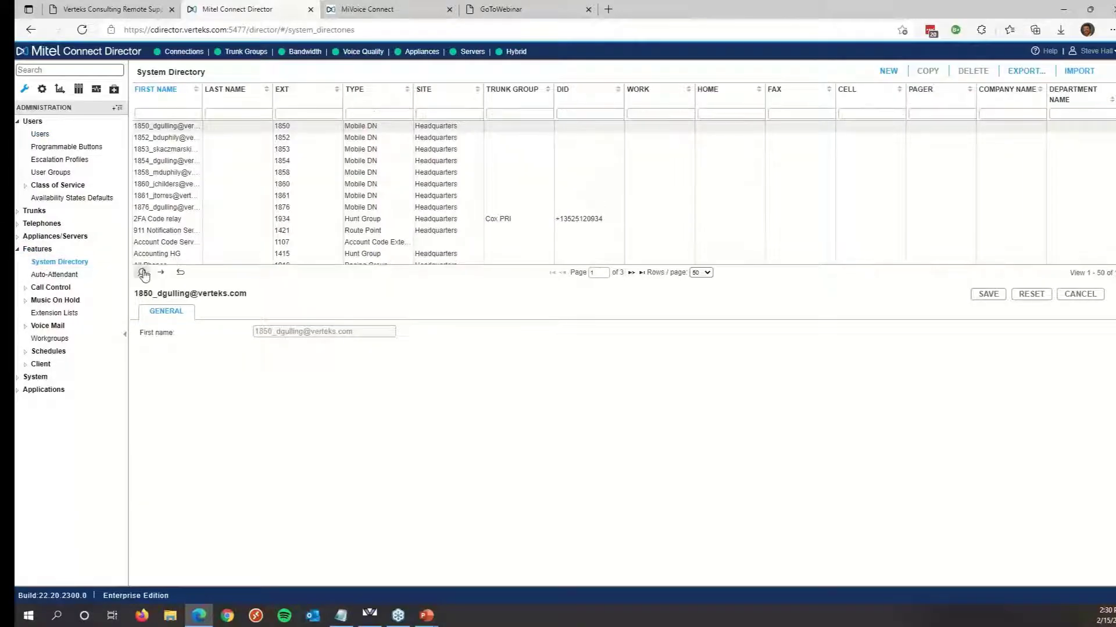
click(150, 116)
text(sc)
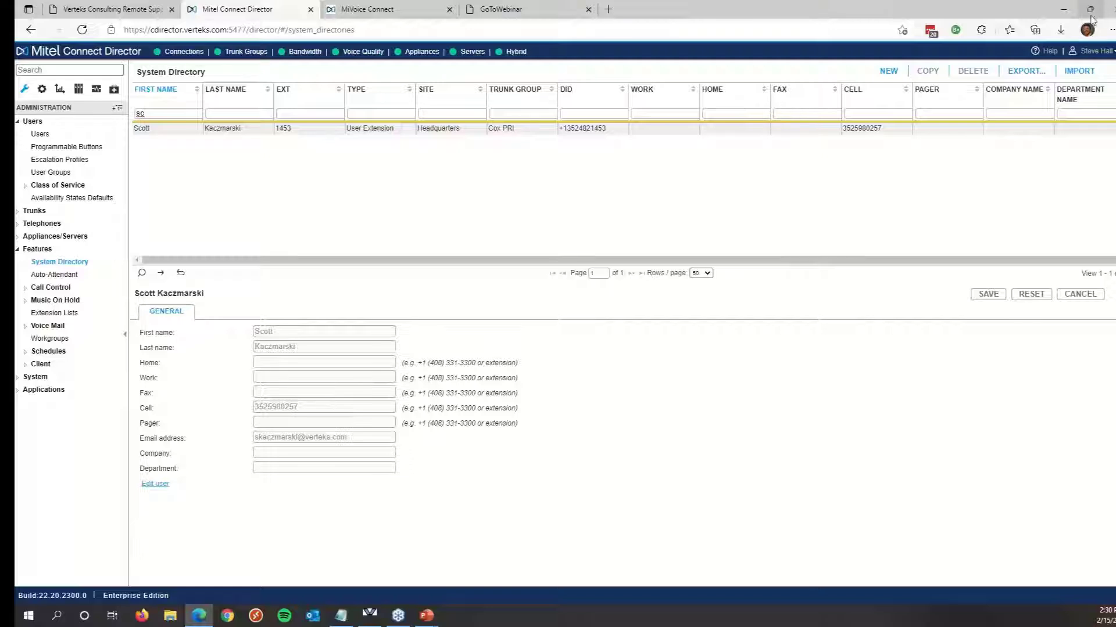
Return to the remote session, reload the user's AD data and check the work phone and pager AD values.
click(369, 615)
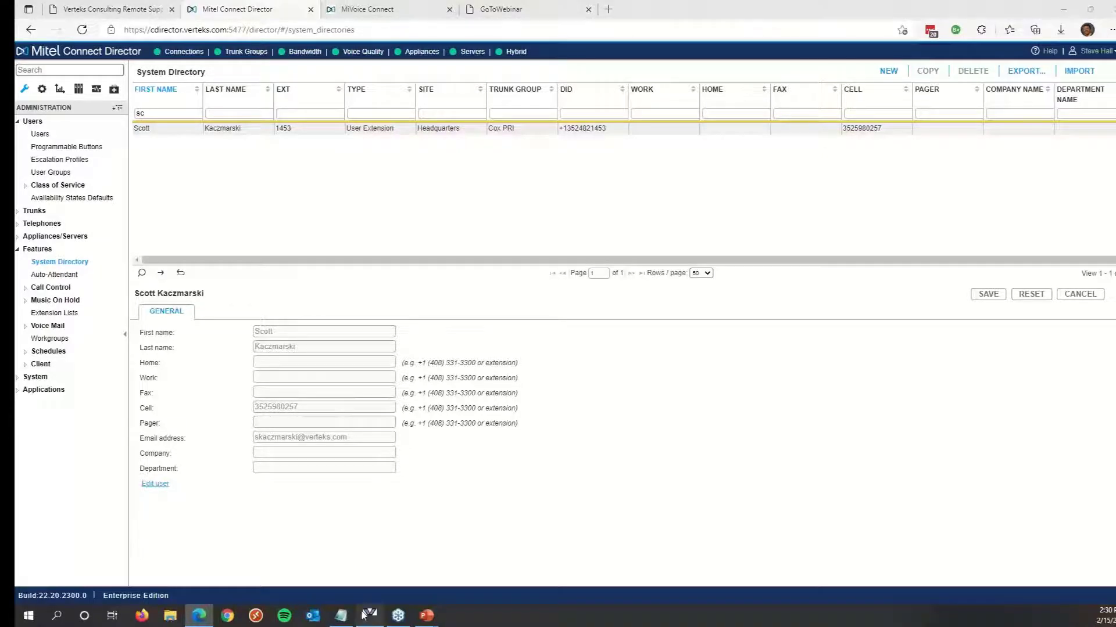
click(1031, 136)
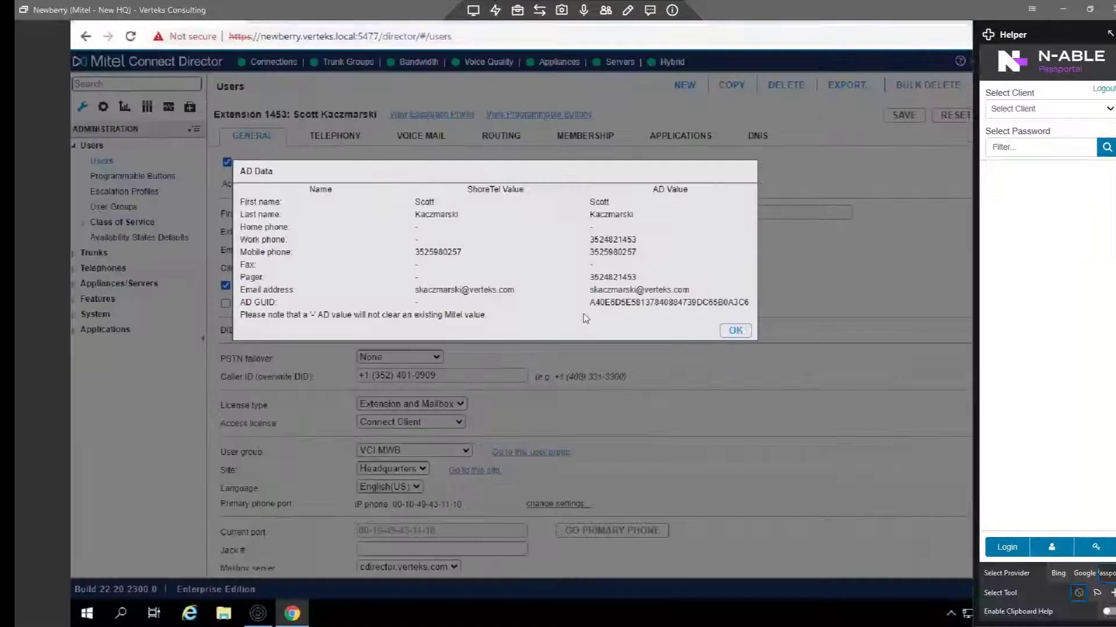
click(736, 331)
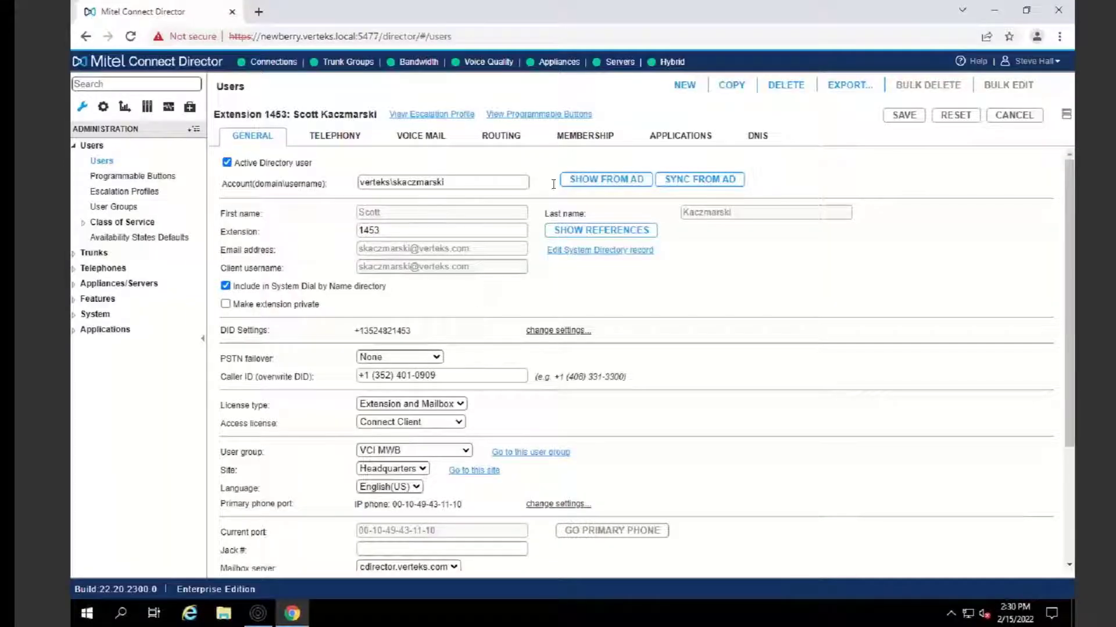
click(625, 180)
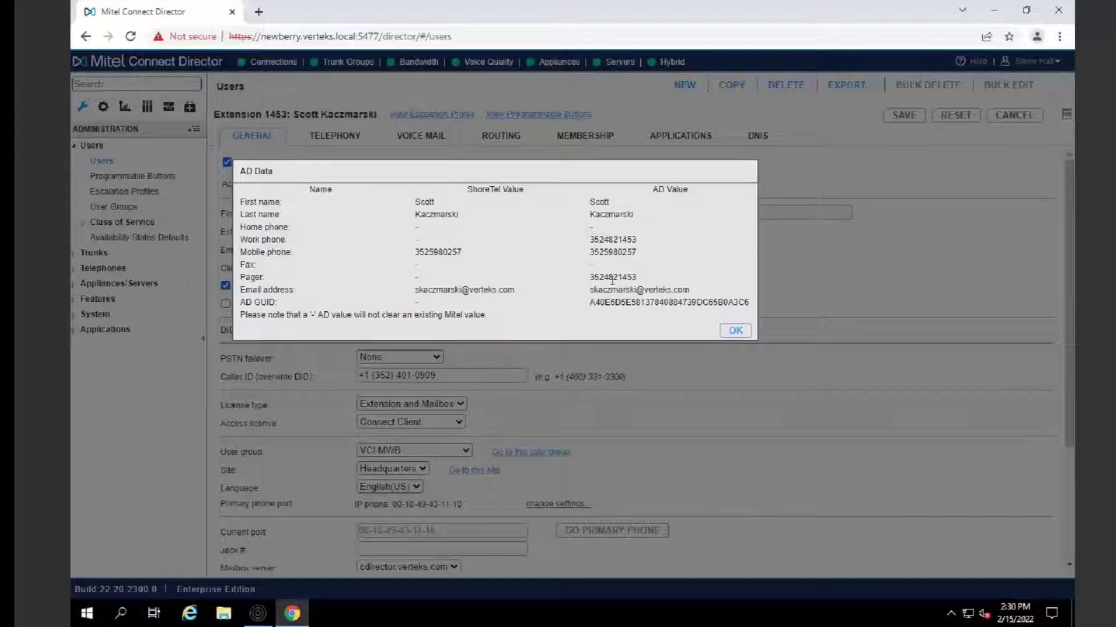
drag(612, 280, 595, 276)
drag(628, 240, 604, 243)
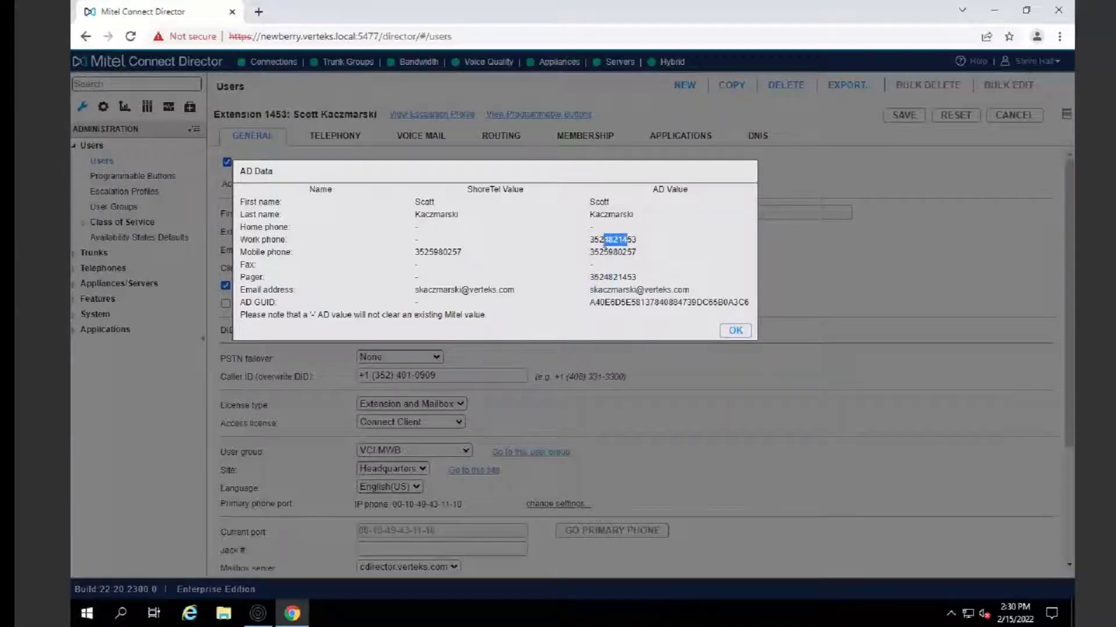
click(720, 330)
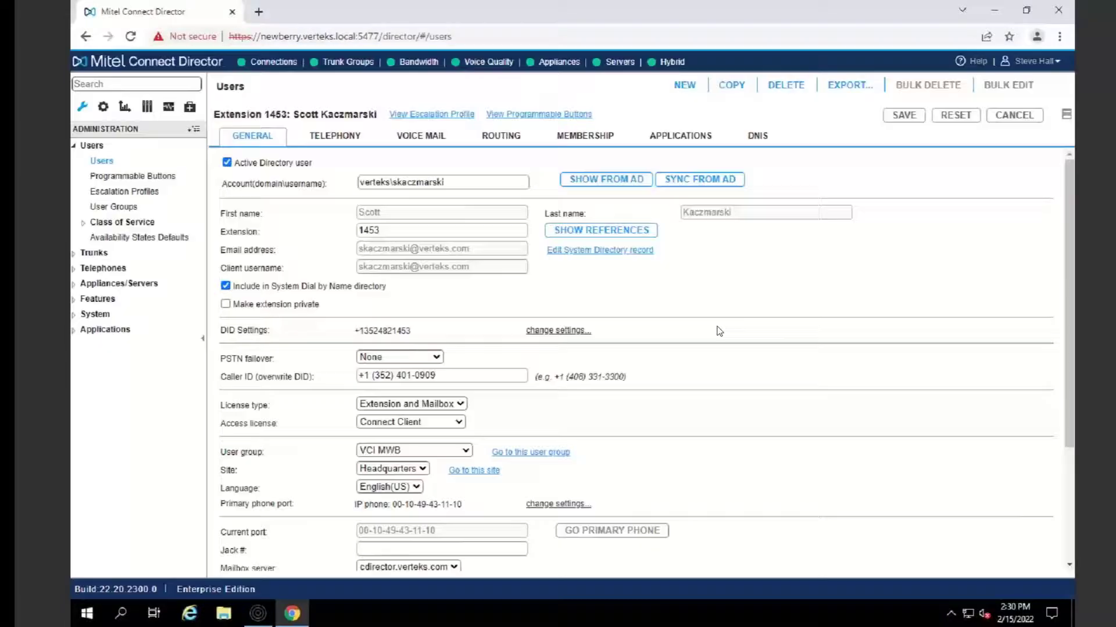
Sync the VCI MWB user's details from Active Directory and save the user record.
click(692, 184)
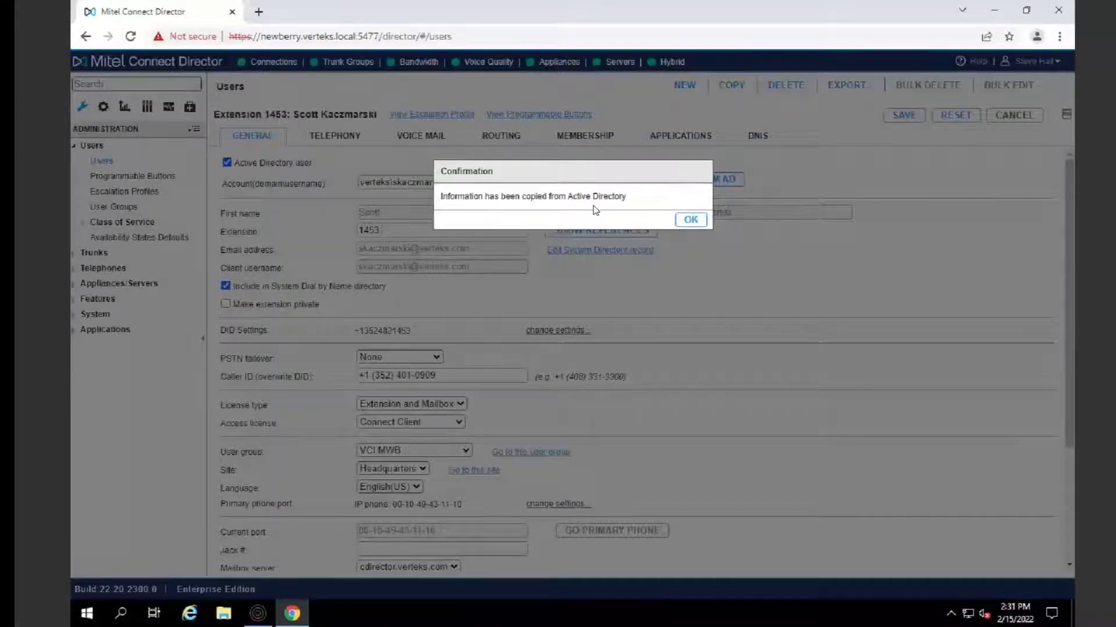
click(691, 219)
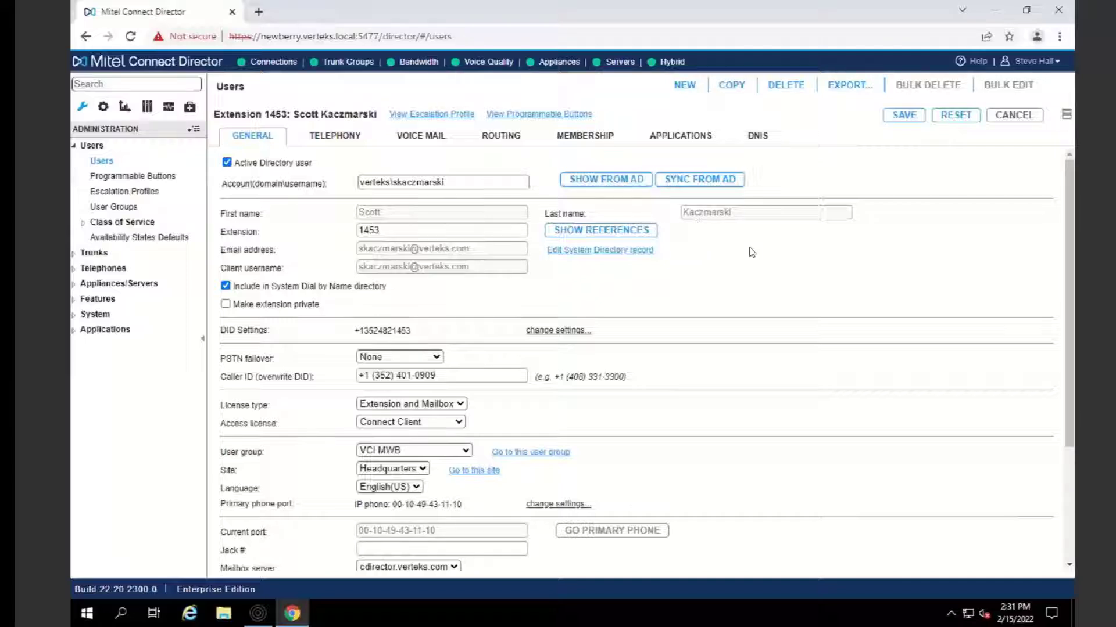
click(915, 119)
mouse_move(1015, 5)
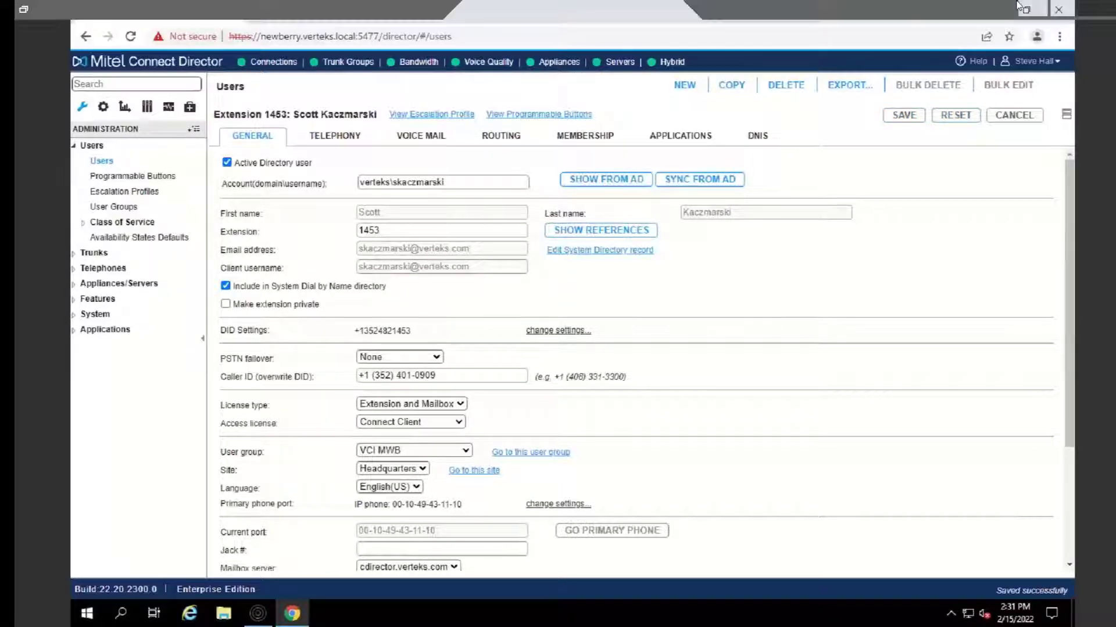
Leave the remote session, refresh the System Directory filtered by "sc" and check the user's work and pager numbers.
click(1062, 10)
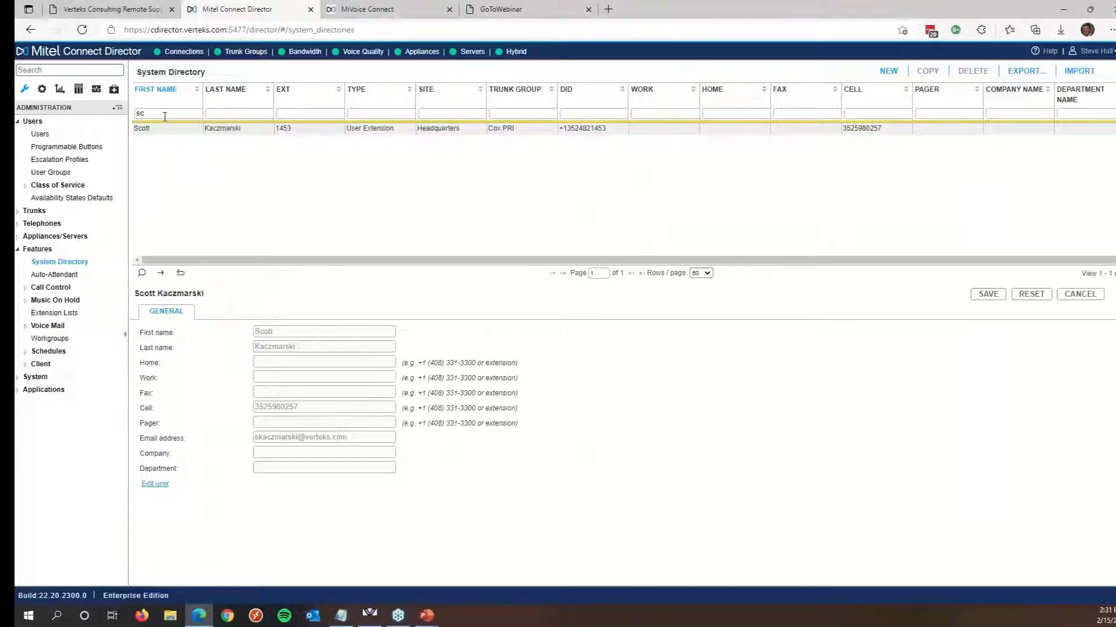
key(Return)
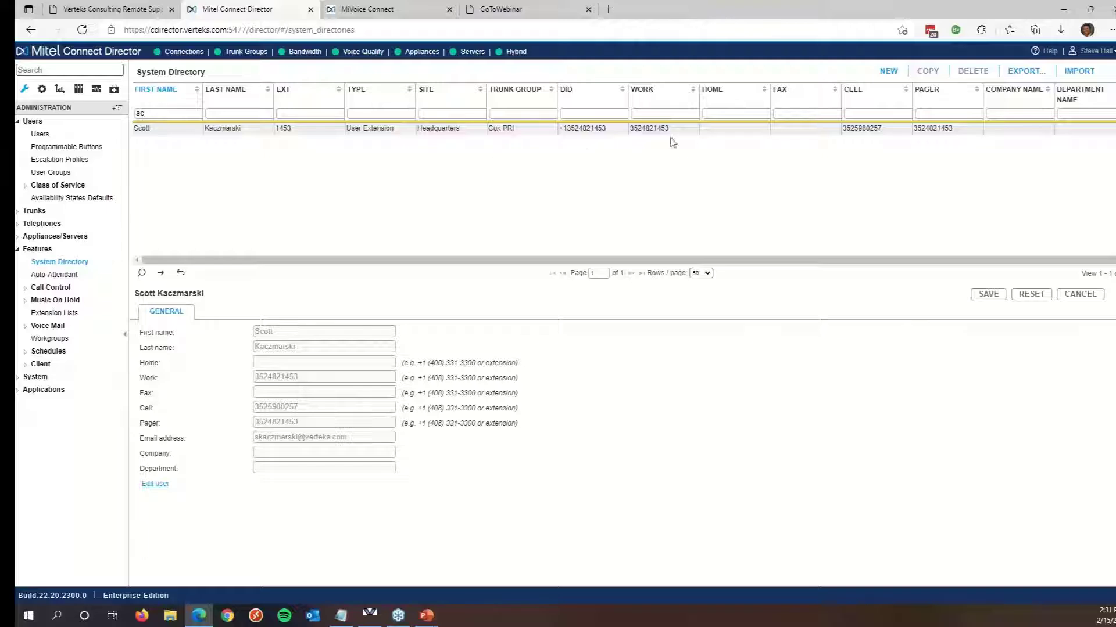
drag(670, 129, 653, 128)
drag(954, 129, 925, 129)
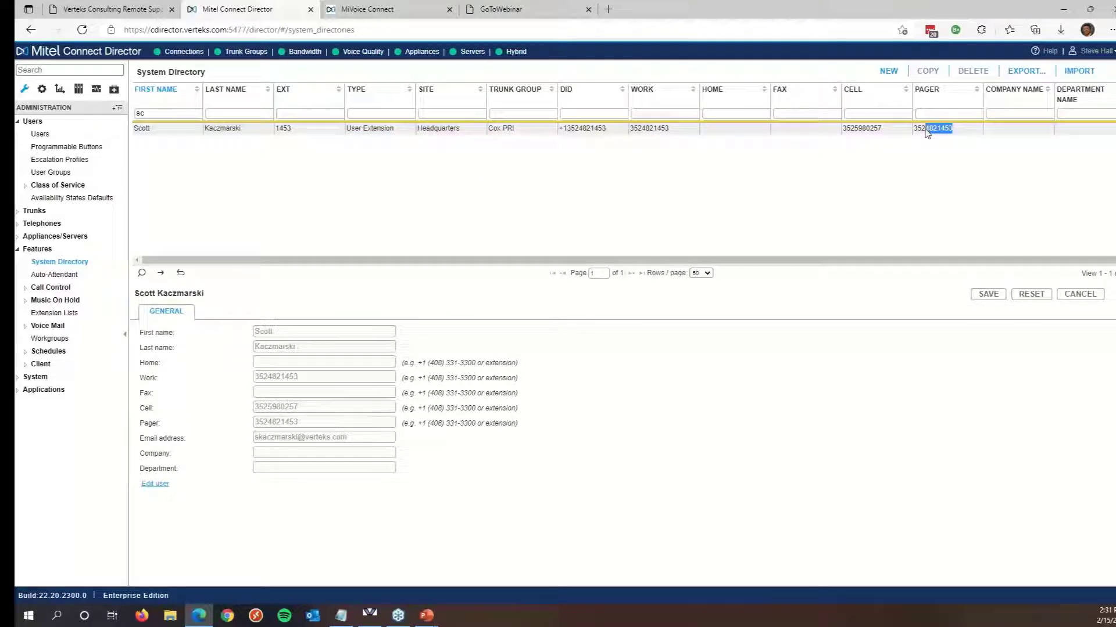
click(781, 172)
Open the first listed user's record, disable the Active Directory user option, copy the domain account name and save.
click(40, 134)
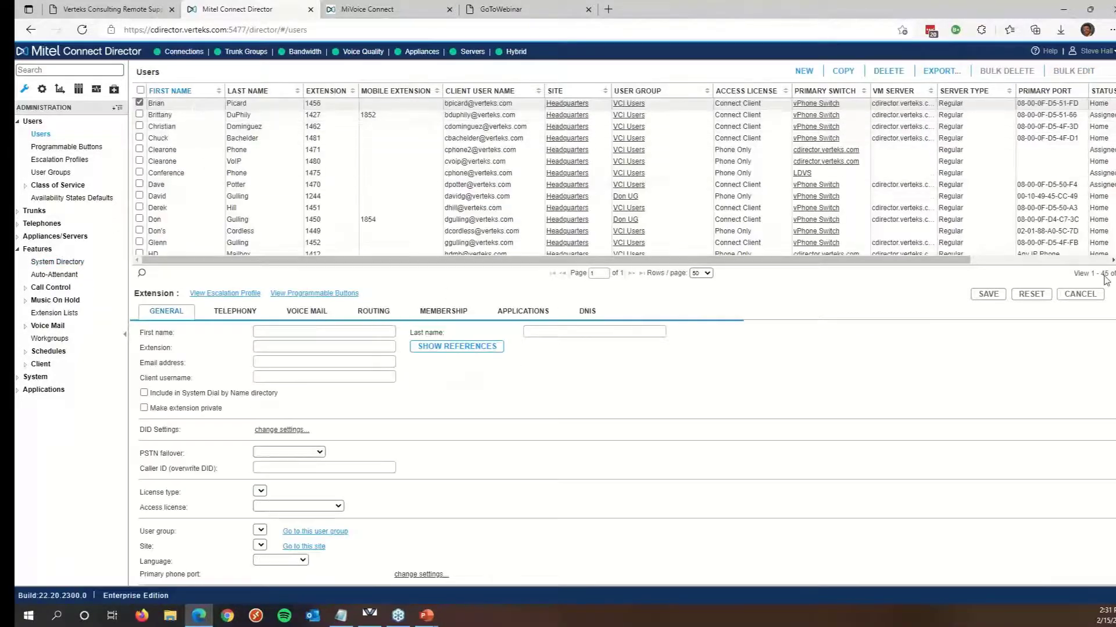
double_click(383, 324)
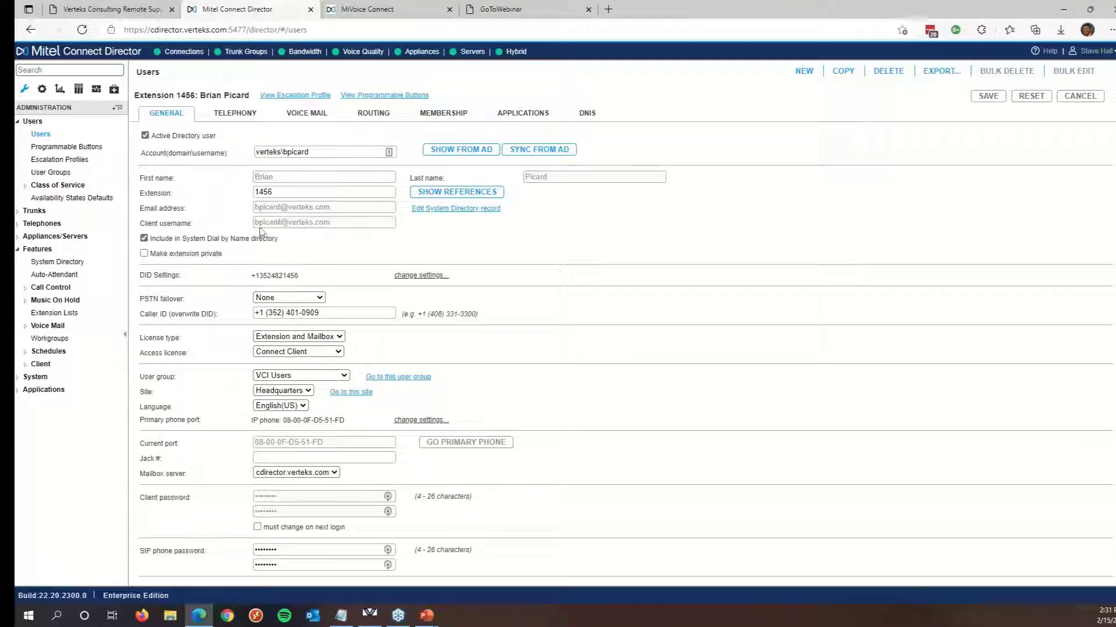
click(144, 137)
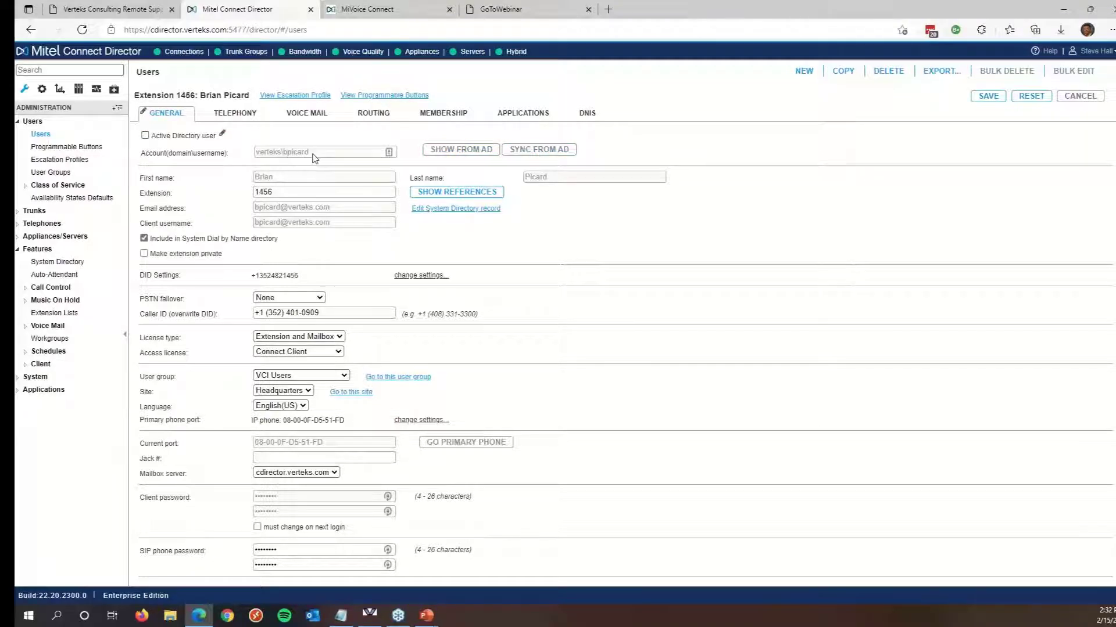
drag(307, 152, 273, 158)
key(ctrl+c)
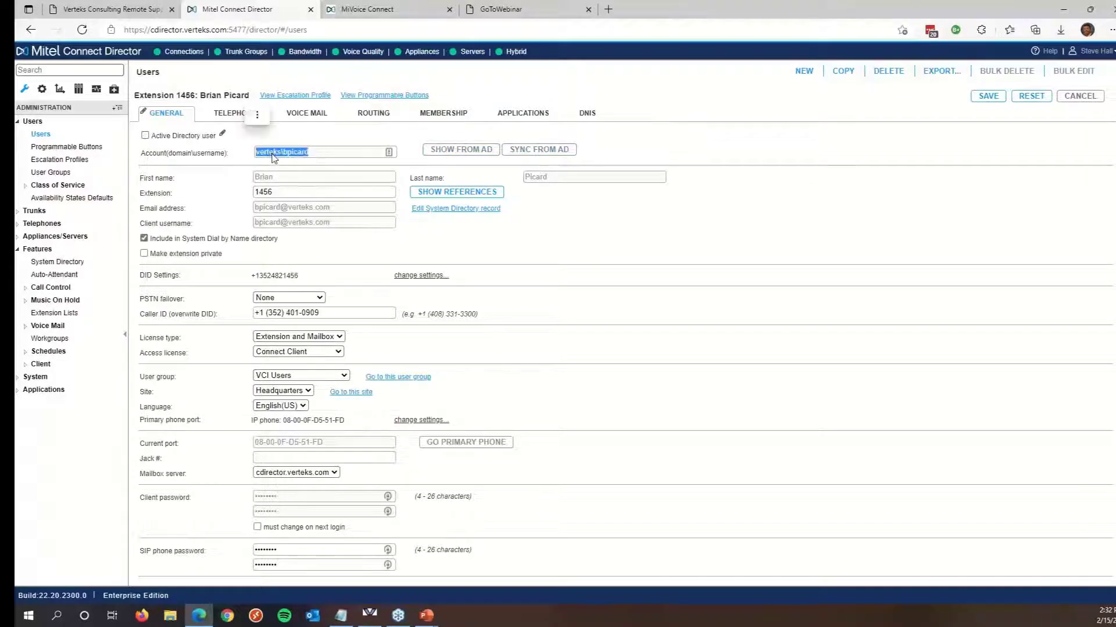
right_click(273, 157)
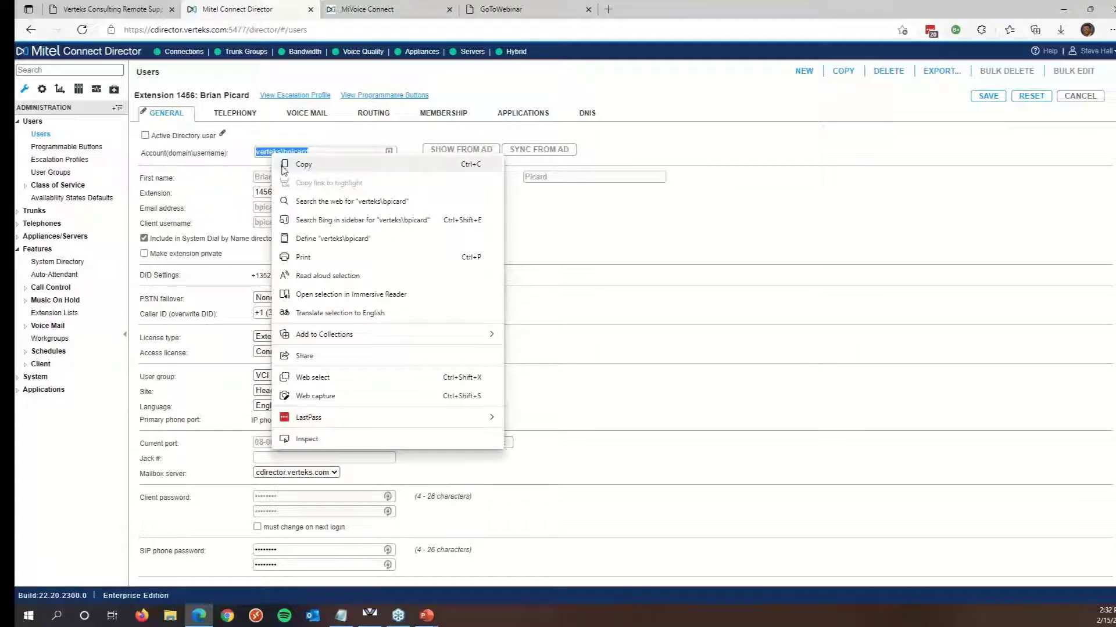
click(296, 165)
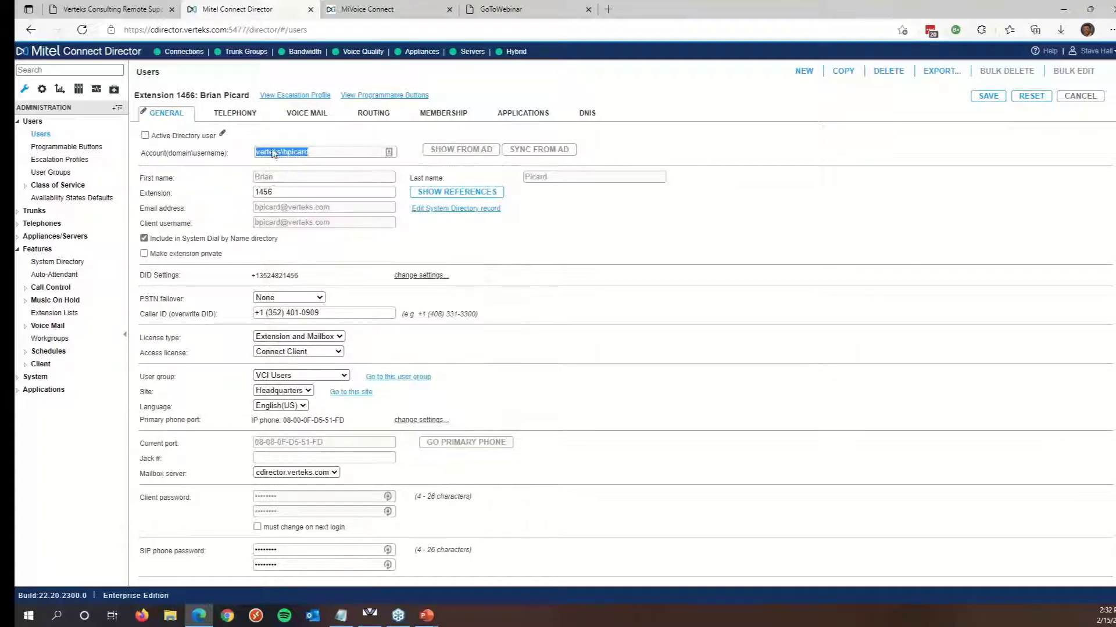
click(995, 101)
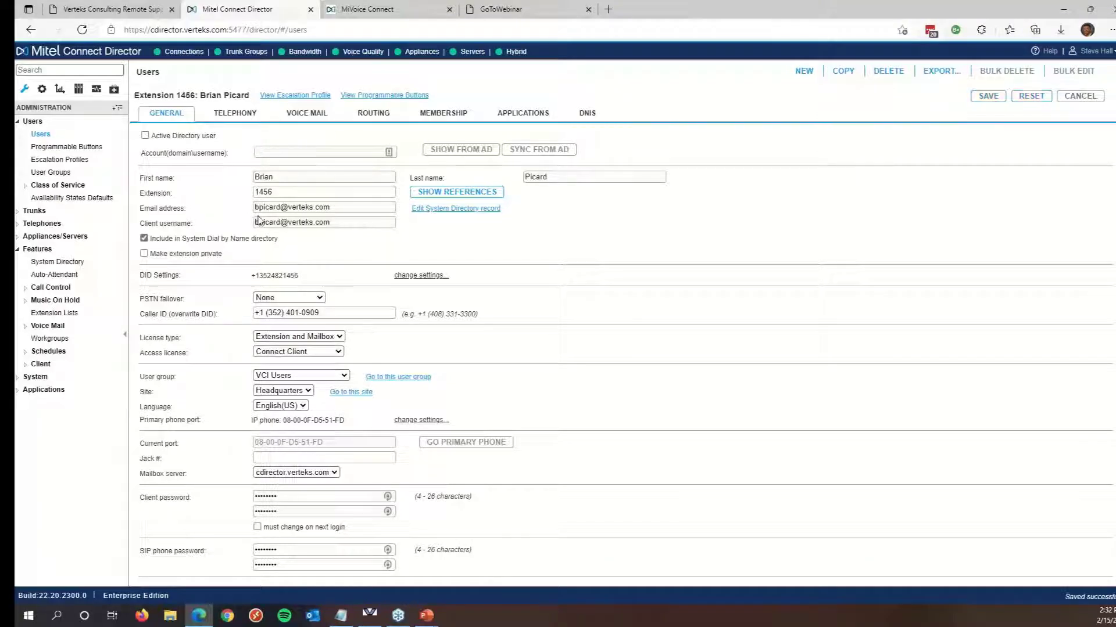
Check the user's name and email fields, re-enable the Active Directory user option with the copied domain account name, and save.
drag(332, 208, 310, 200)
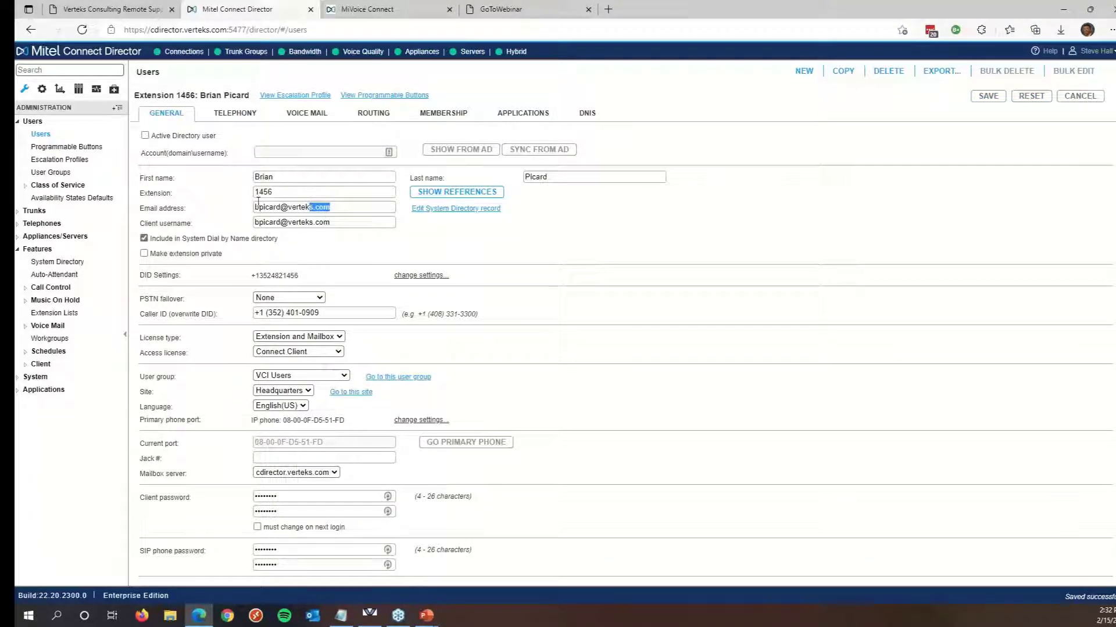
click(283, 181)
drag(607, 181, 486, 199)
click(602, 245)
click(146, 135)
right_click(302, 154)
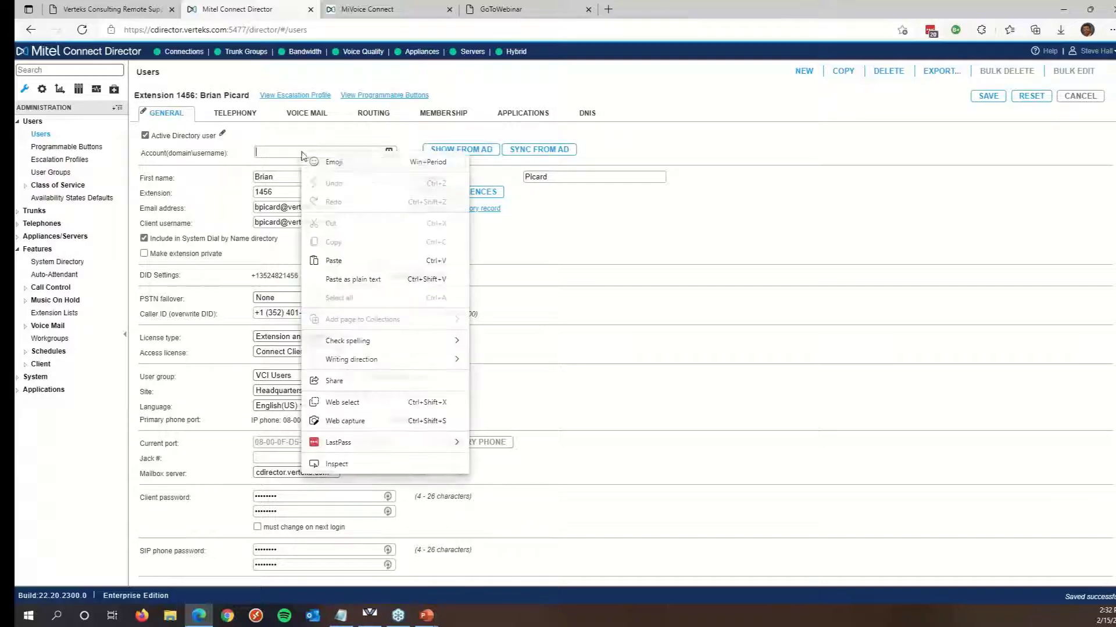
click(334, 260)
click(988, 97)
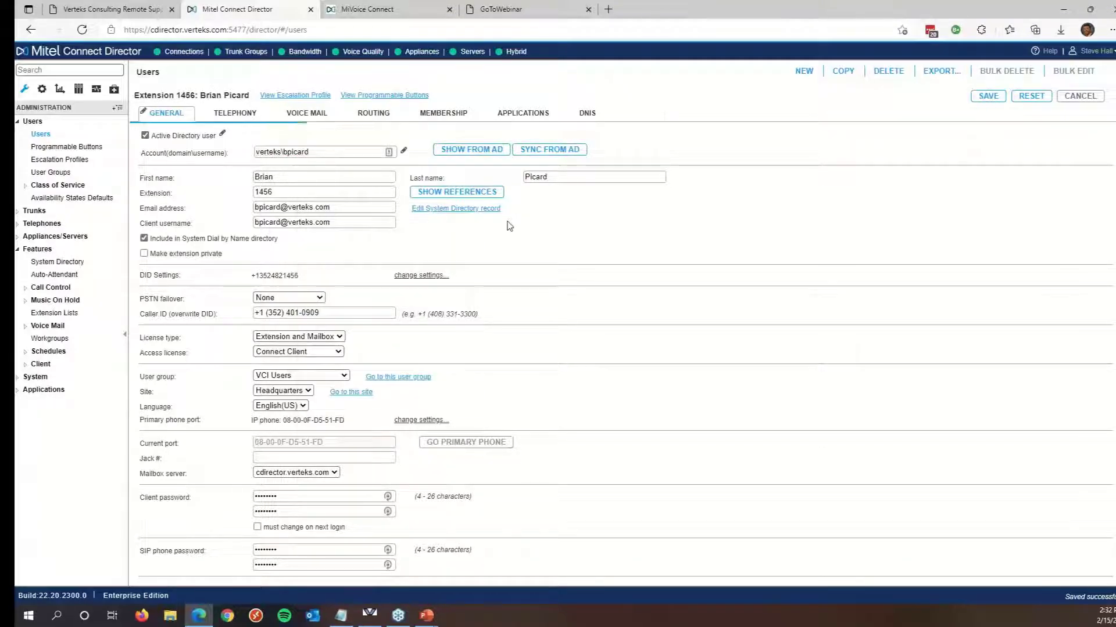
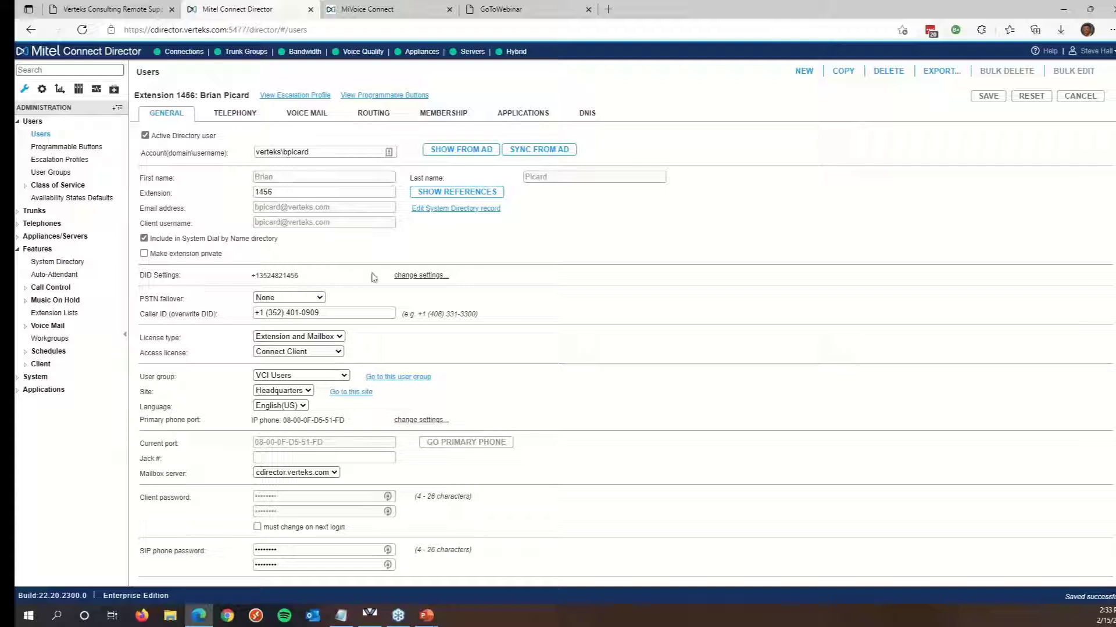
Expand the user's DID settings and review the assigned DID number and the selectable Cox PRI DID ranges.
click(406, 277)
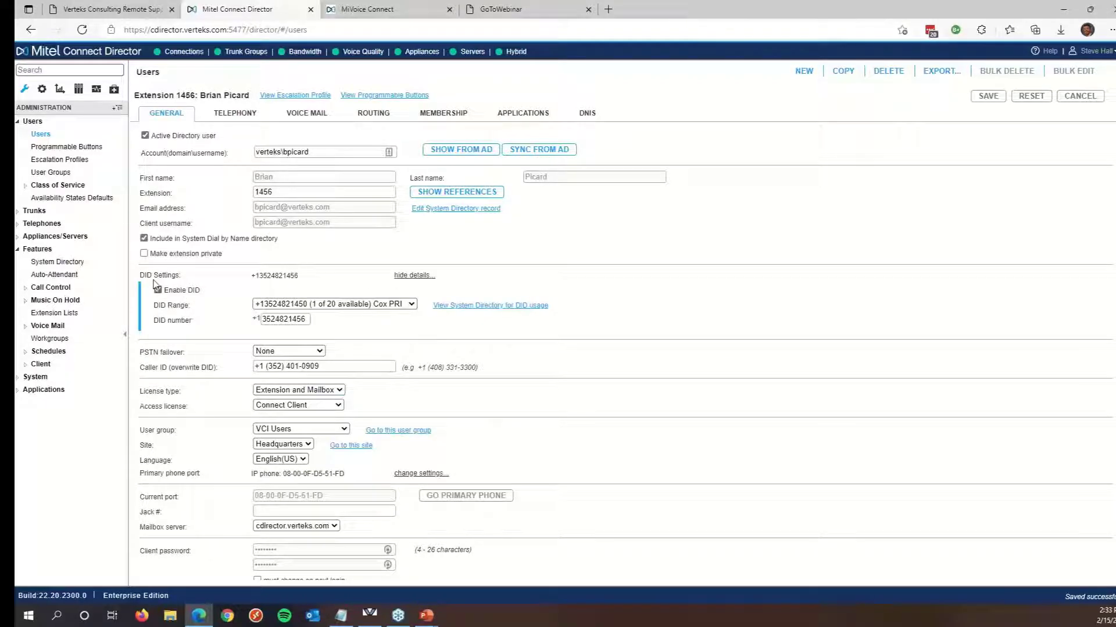
drag(270, 277, 295, 285)
click(288, 280)
drag(256, 276, 307, 280)
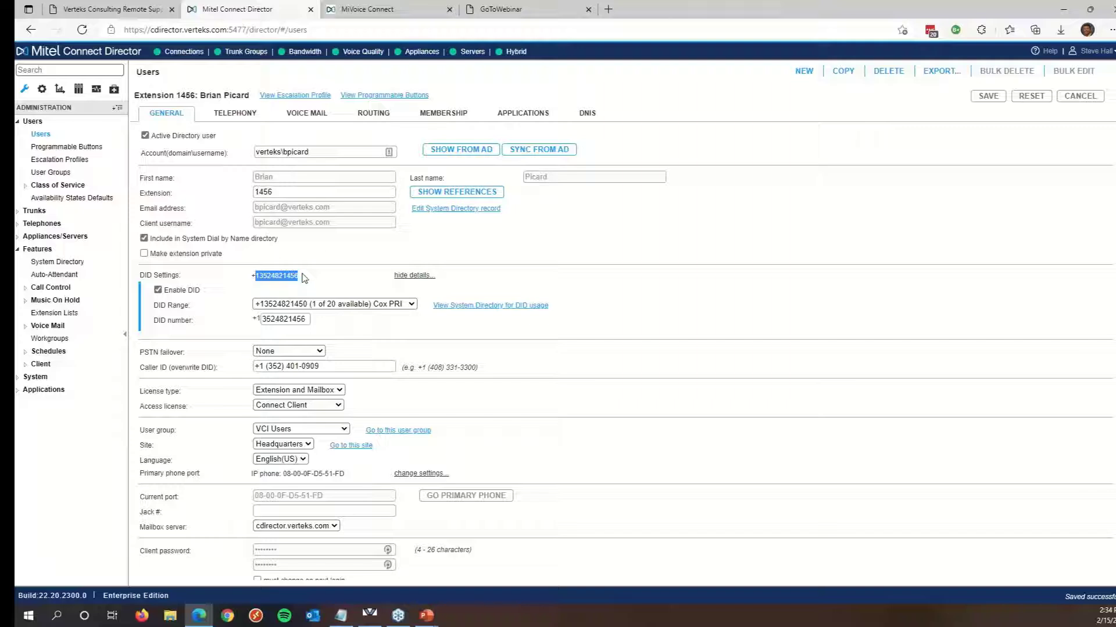
click(305, 279)
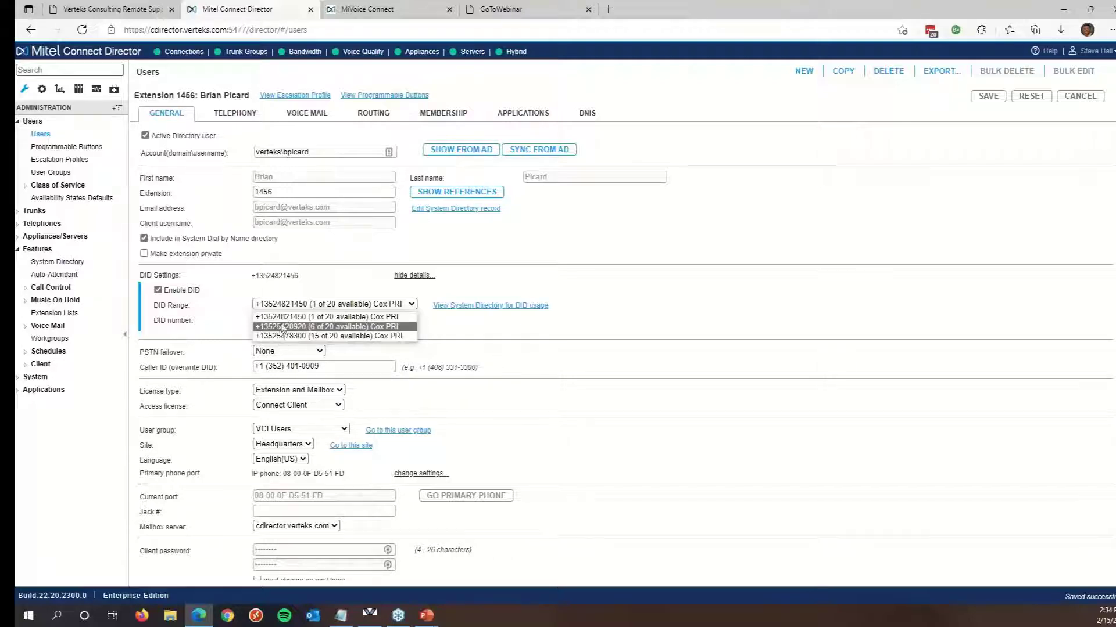
click(673, 295)
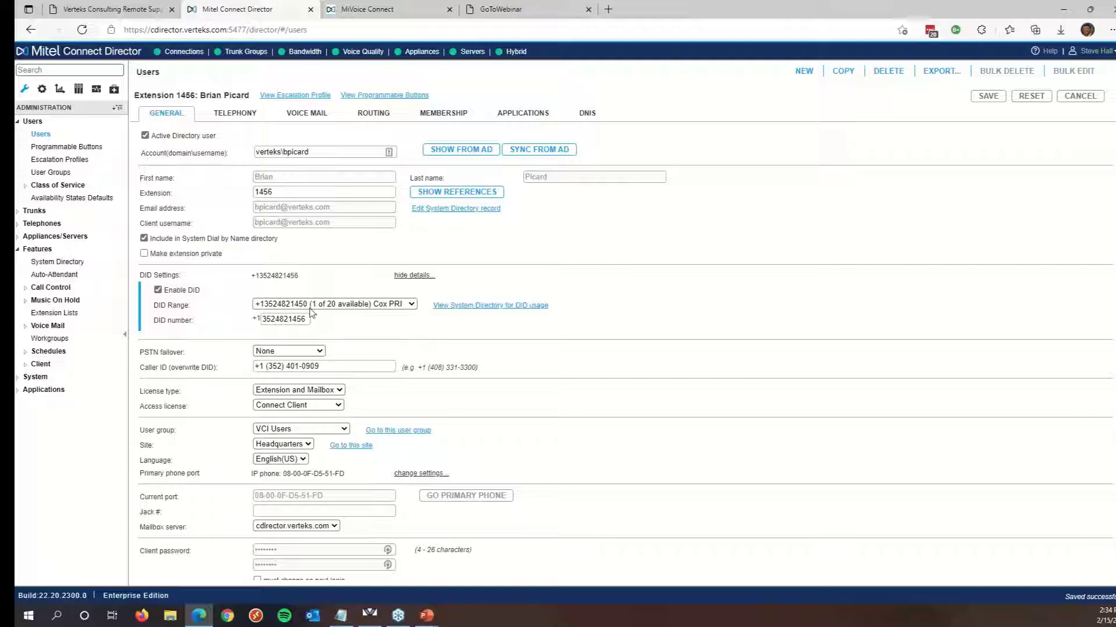
Try the DID and External Number options for the user's PSTN failover, and set it back to None.
click(299, 352)
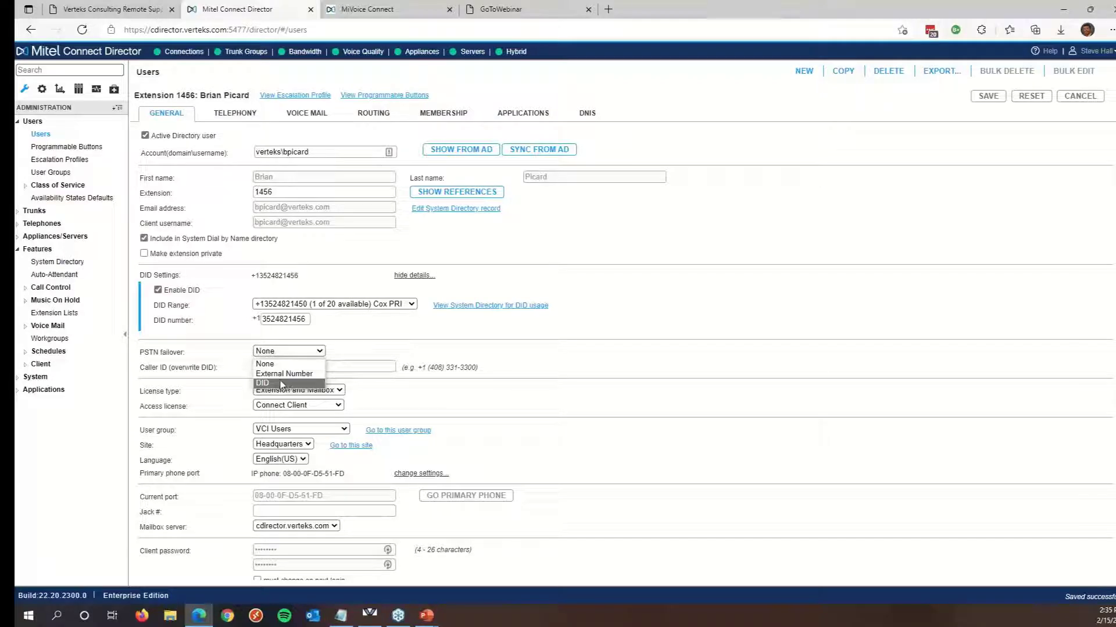
click(281, 385)
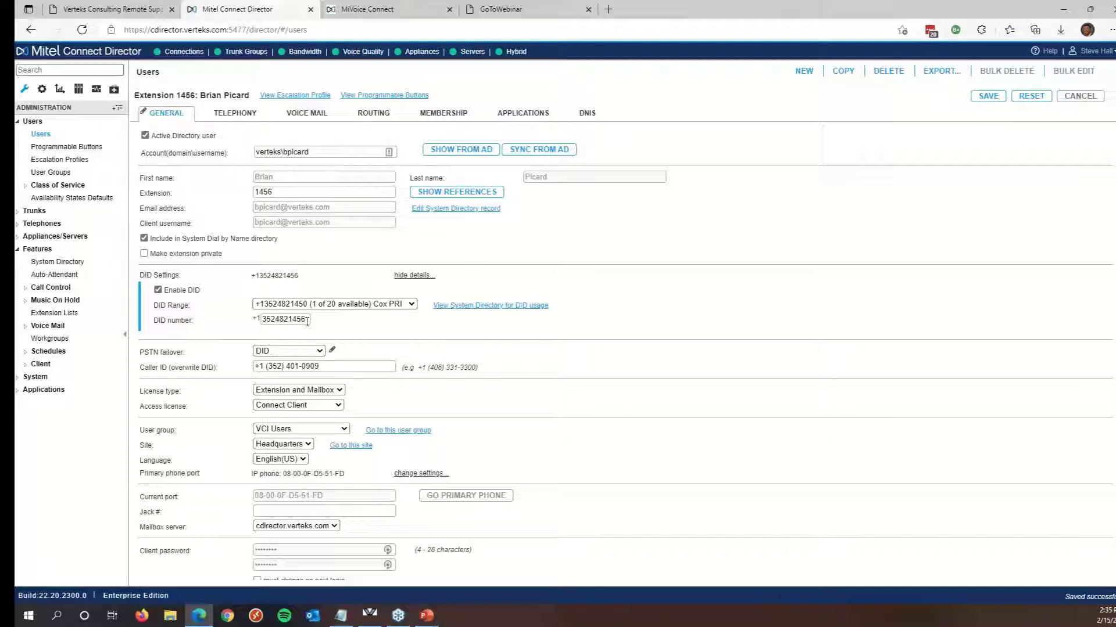
drag(306, 320, 280, 315)
click(298, 351)
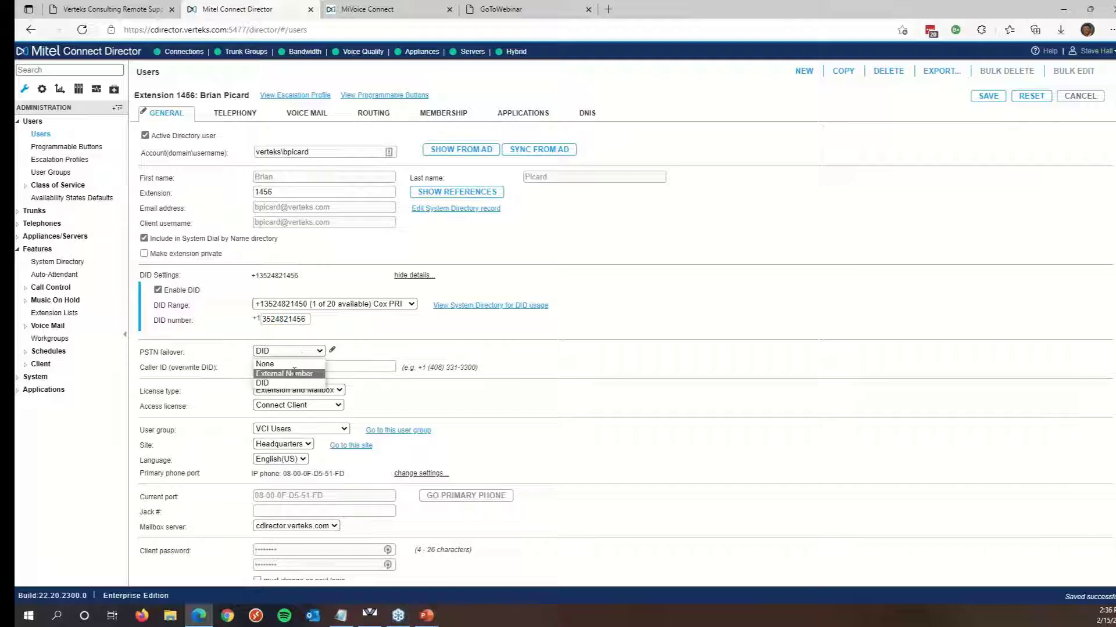
click(293, 373)
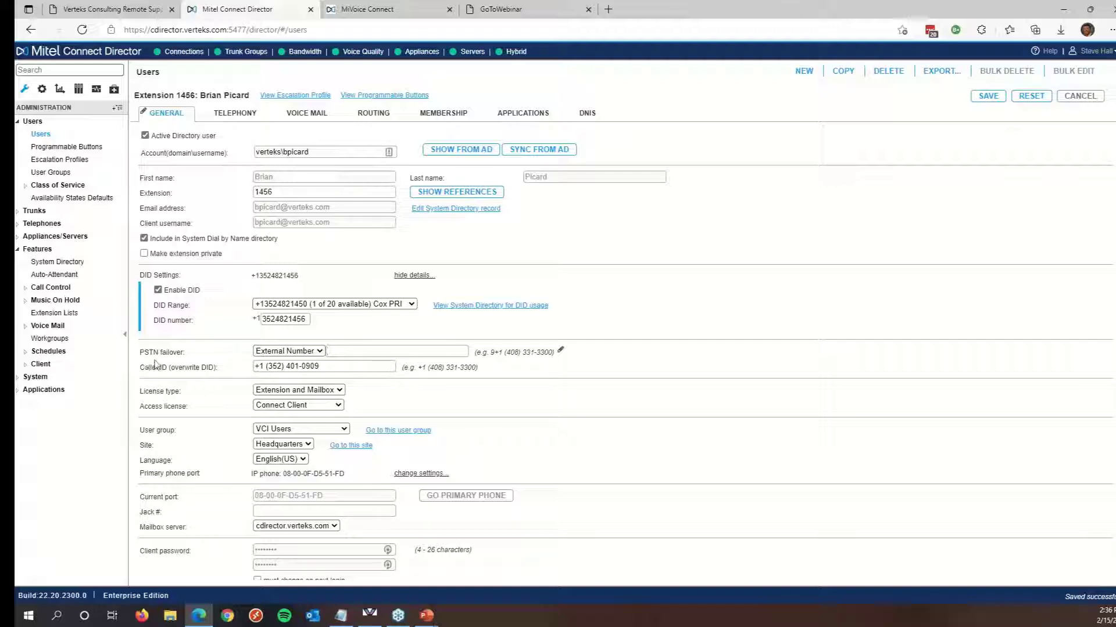
click(291, 352)
click(286, 363)
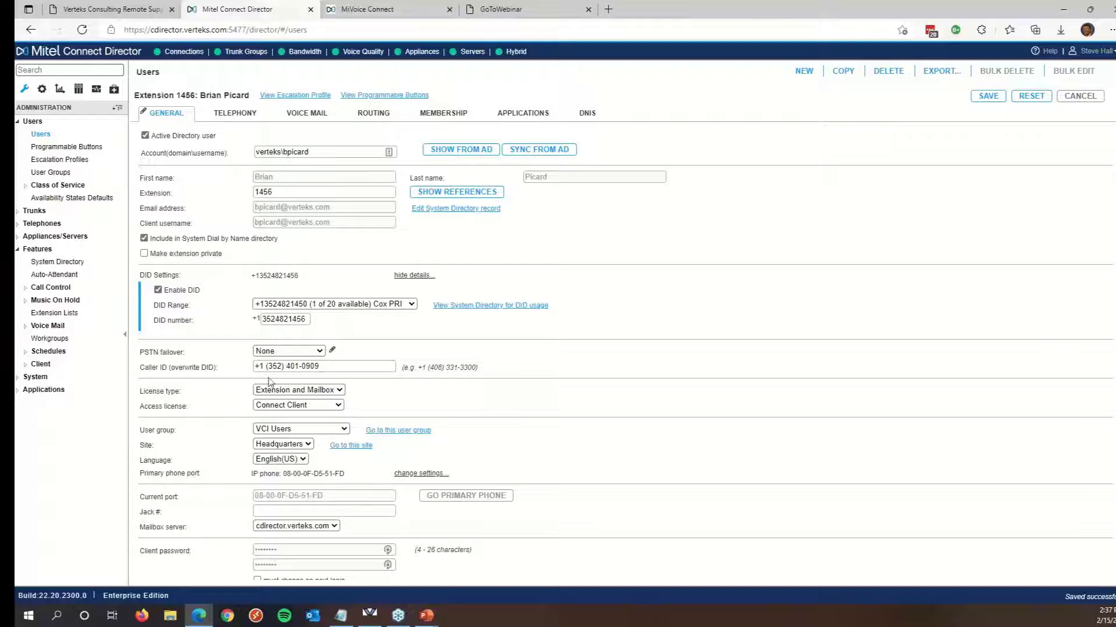
Review the available license types and user groups for the user without changing either selection.
scroll(241, 345, down, 2)
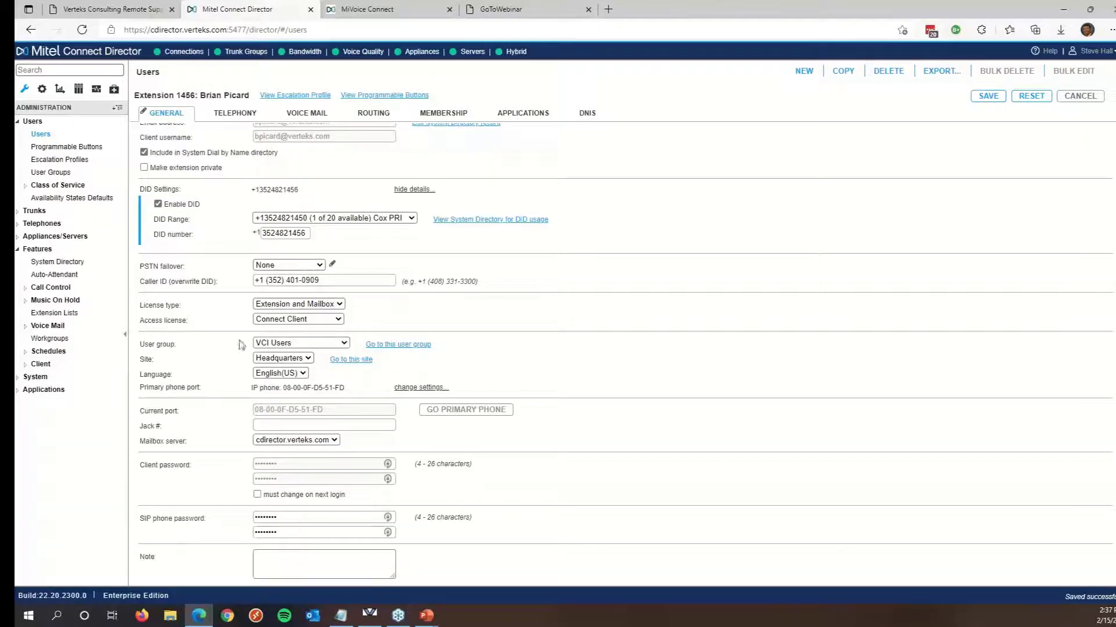
click(277, 306)
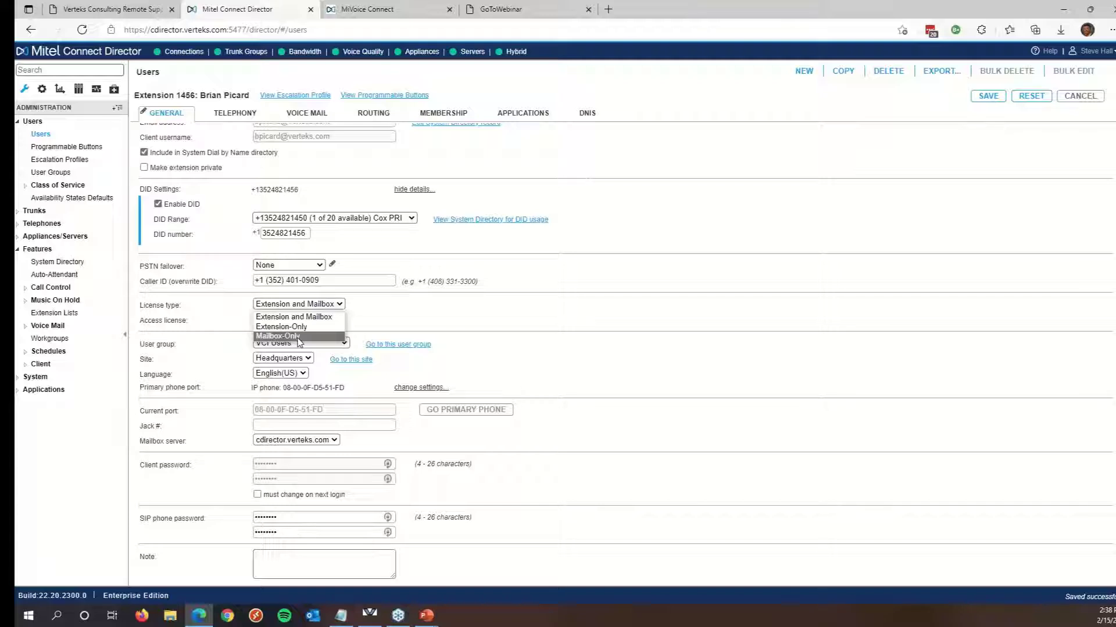
click(494, 321)
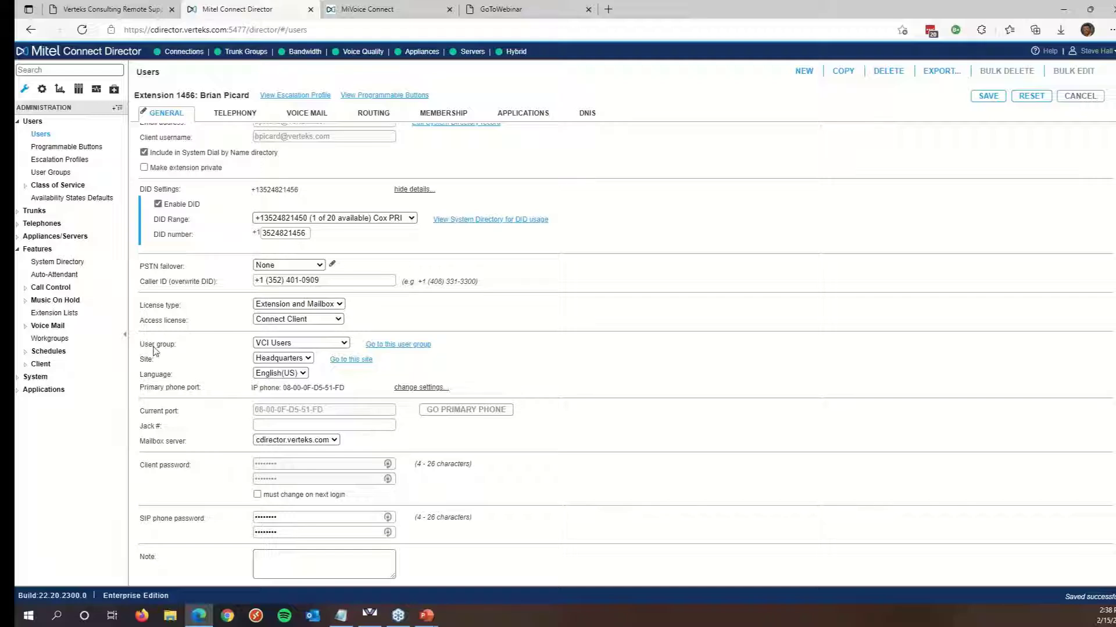
mouse_move(153, 347)
mouse_down()
mouse_move(174, 357)
mouse_move(171, 347)
mouse_up()
click(255, 345)
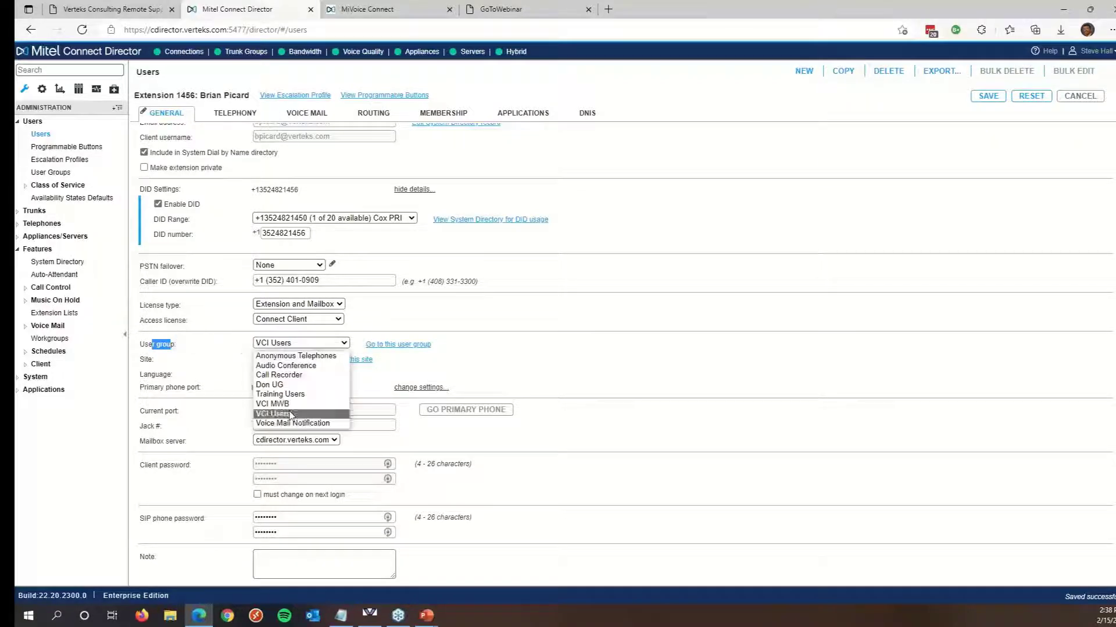
click(558, 367)
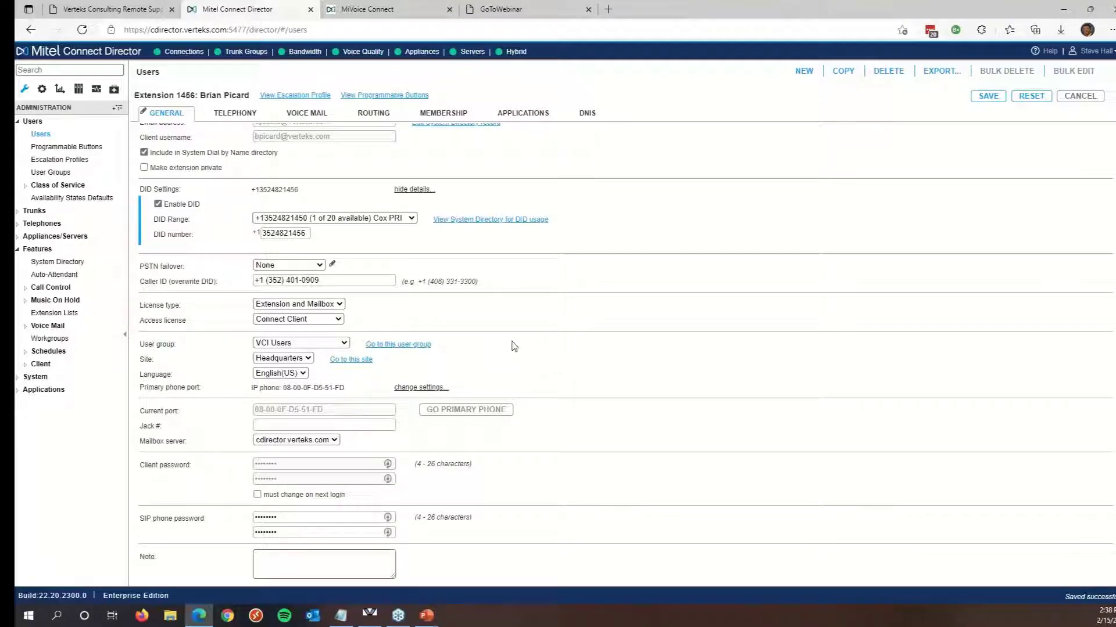
Open the User Groups page and compare the class of service settings of the VCI MWB and VCI Users groups.
click(51, 172)
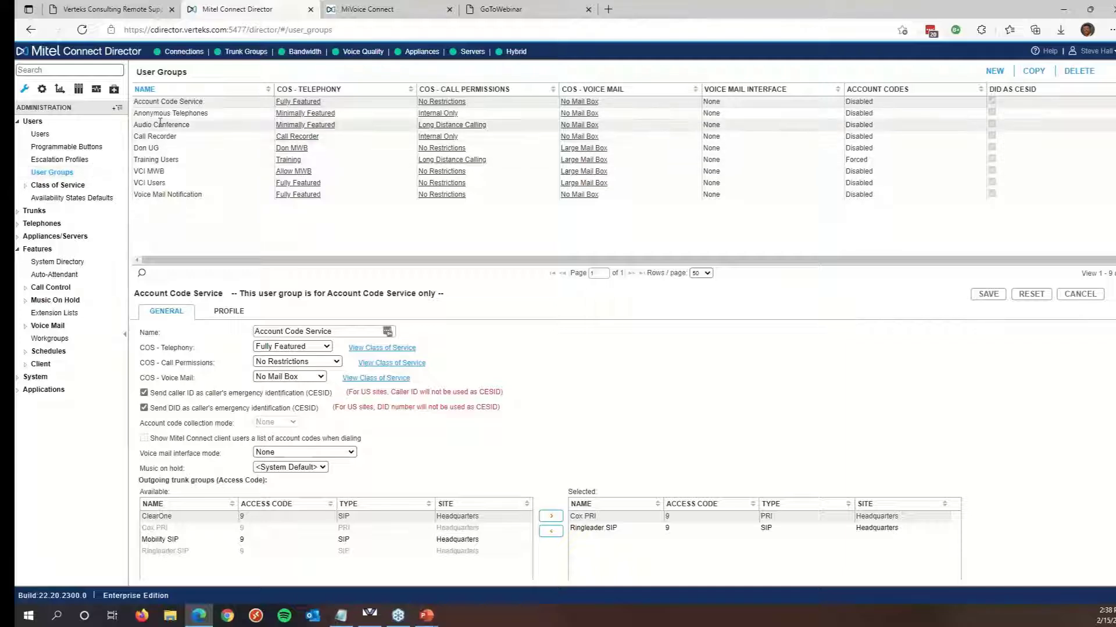
click(144, 173)
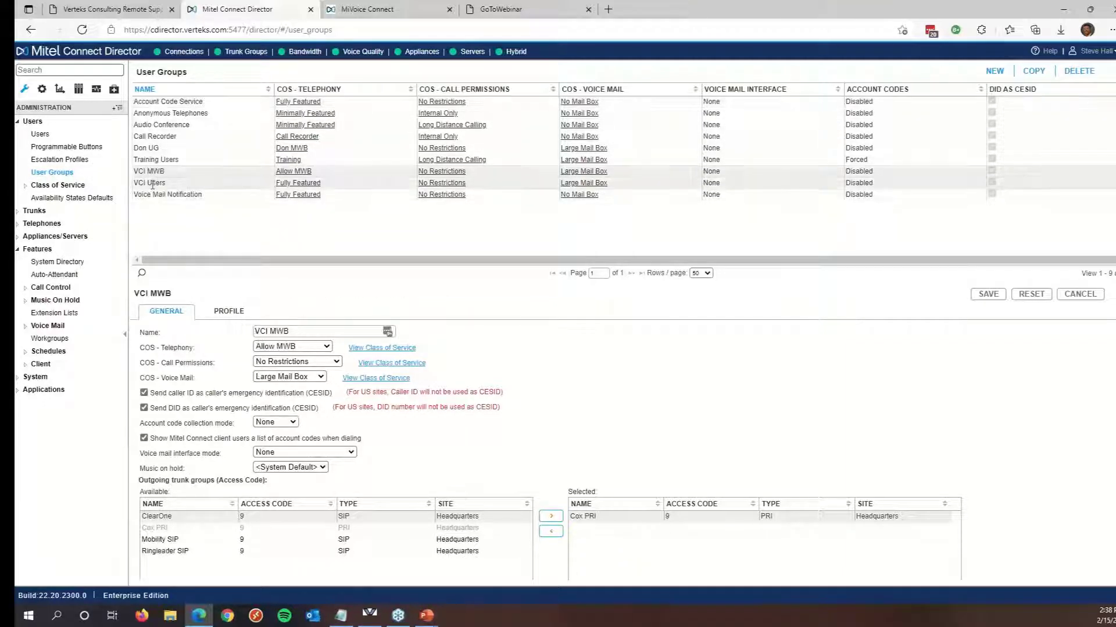
click(149, 185)
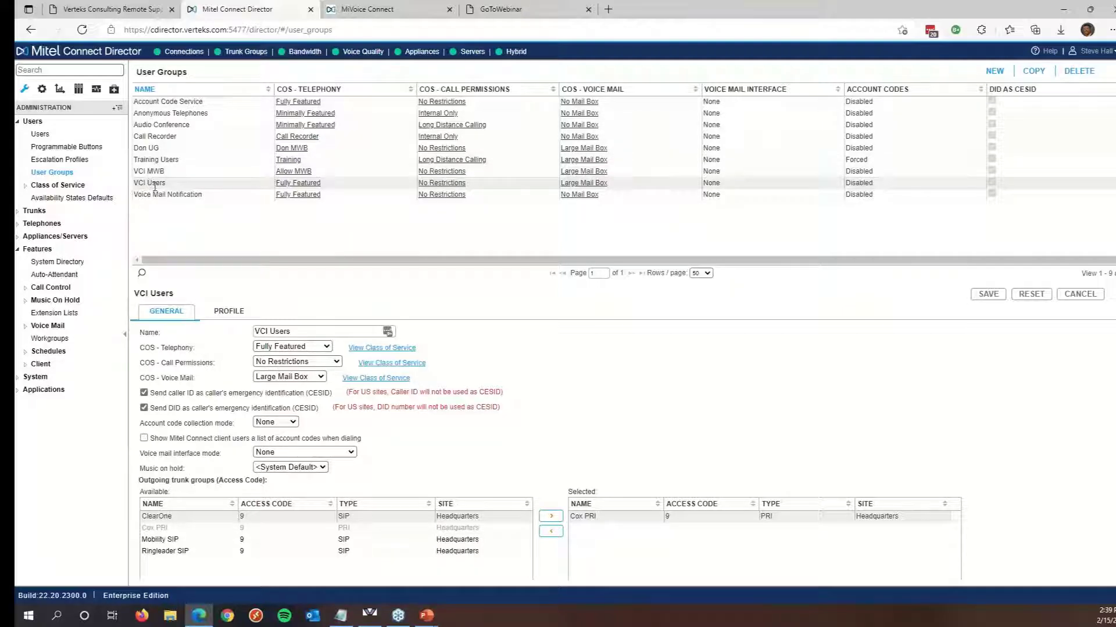
Return to the first listed user's record and review the user group, site, language and primary phone port settings.
click(49, 138)
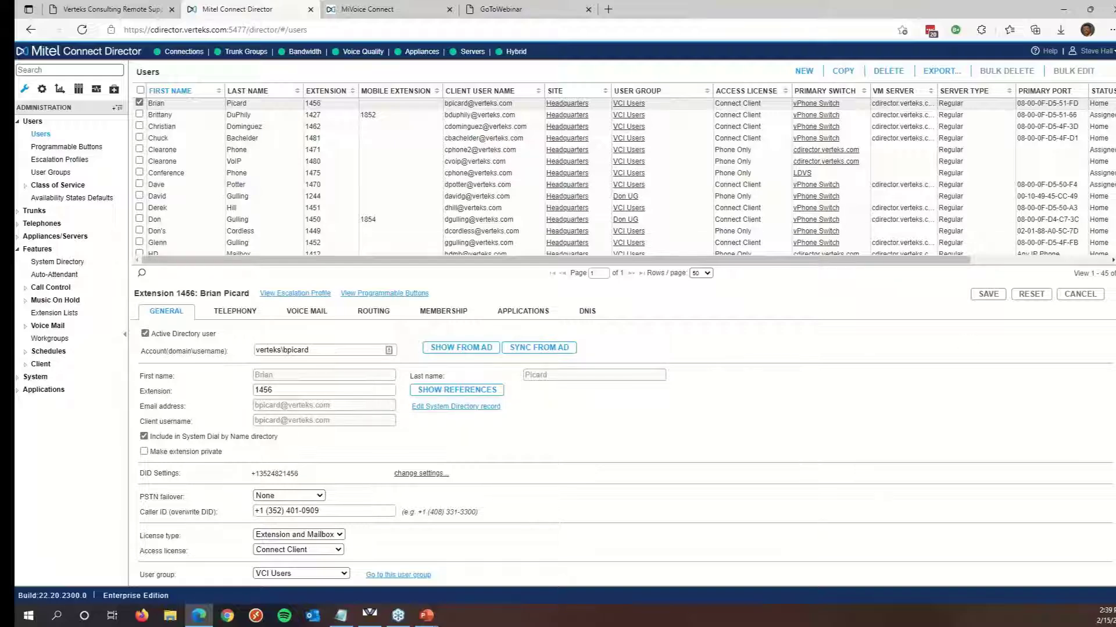
scroll(1085, 308, down, 3)
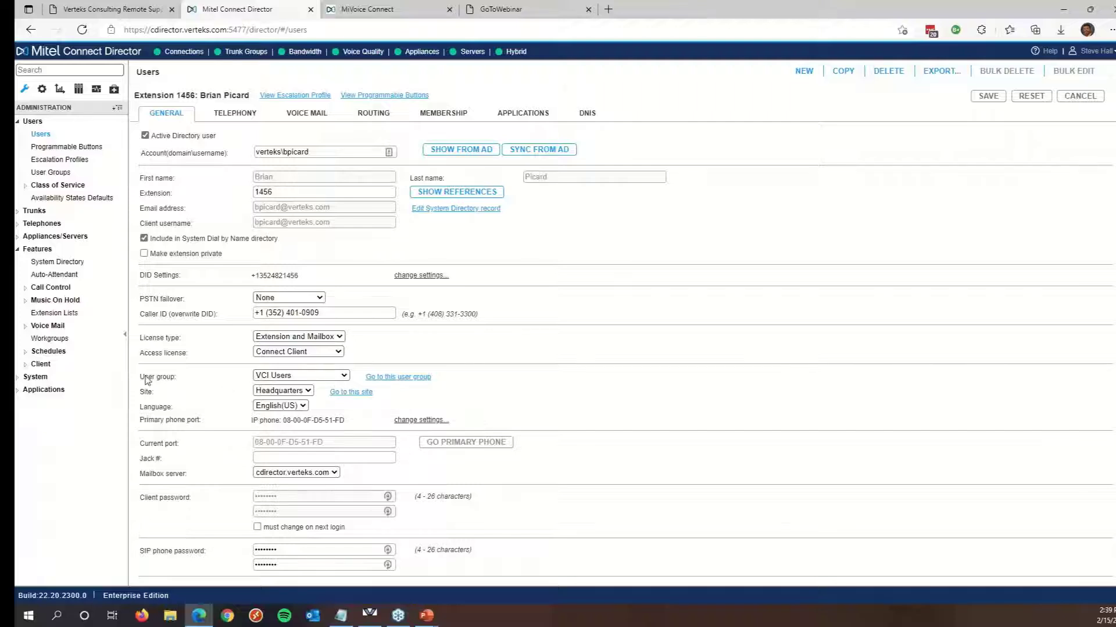
drag(146, 378, 171, 377)
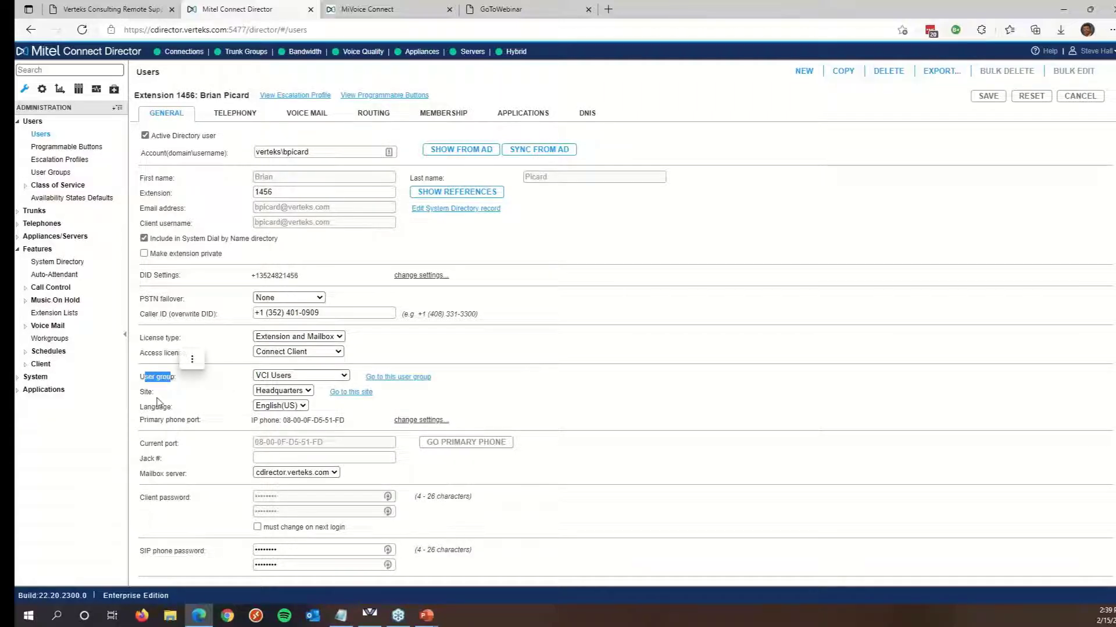
scroll(145, 415, down, 1)
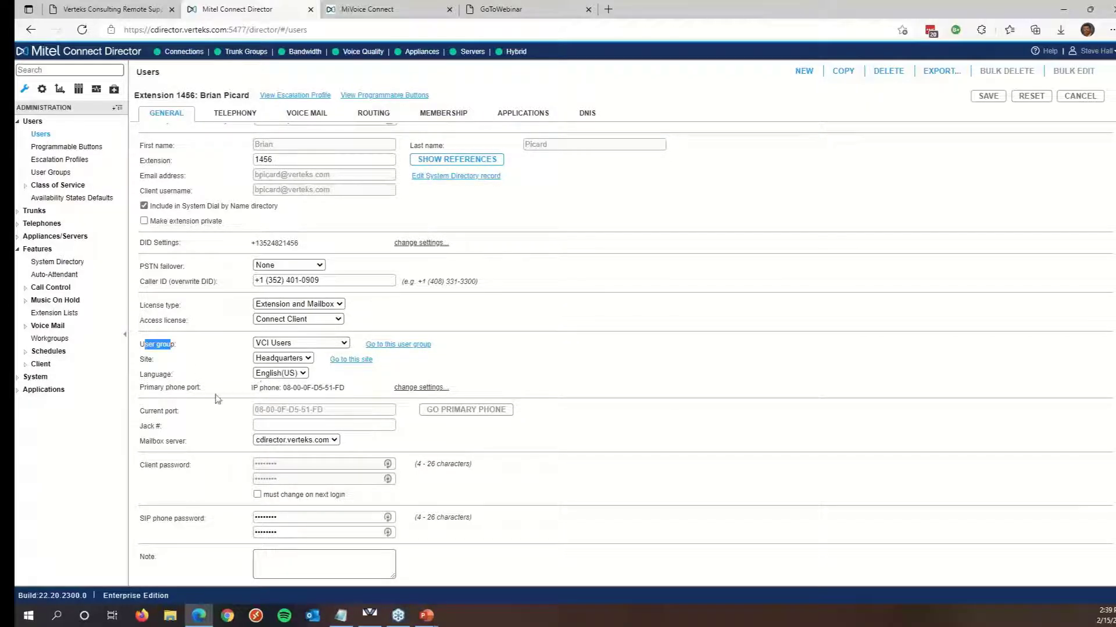
Review the available language and site options for the user without changing either selection.
click(268, 374)
click(268, 377)
click(279, 379)
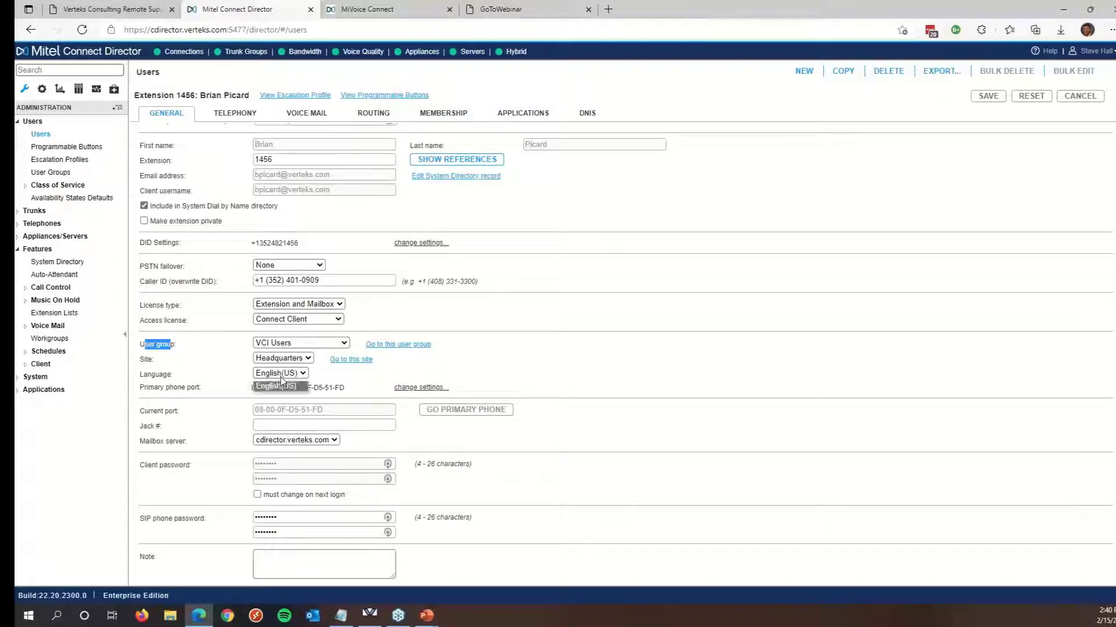
click(342, 375)
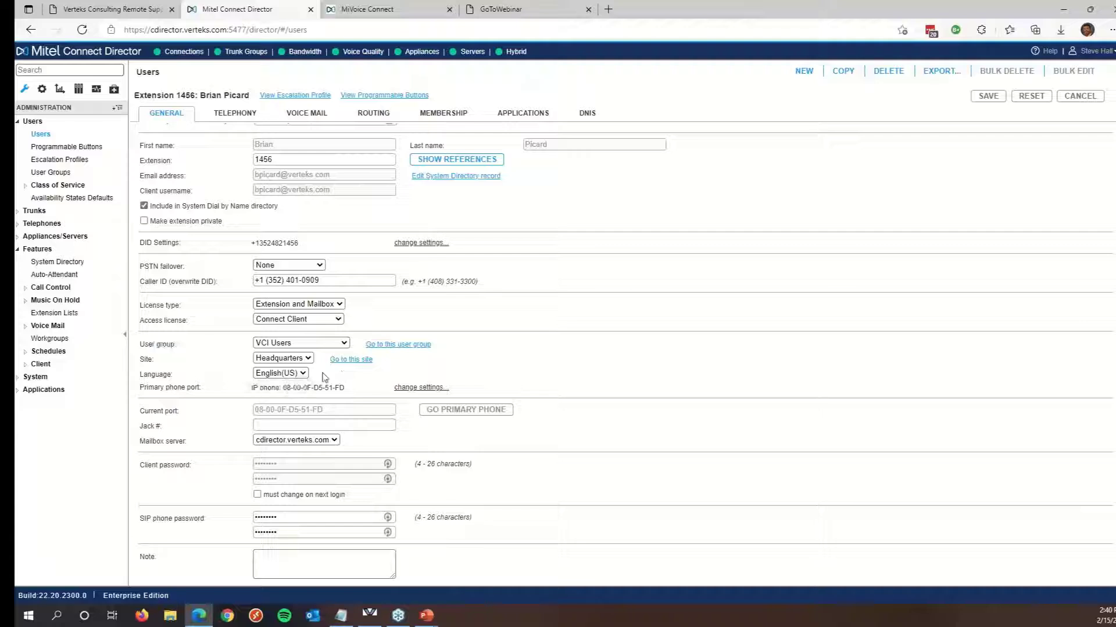
click(262, 363)
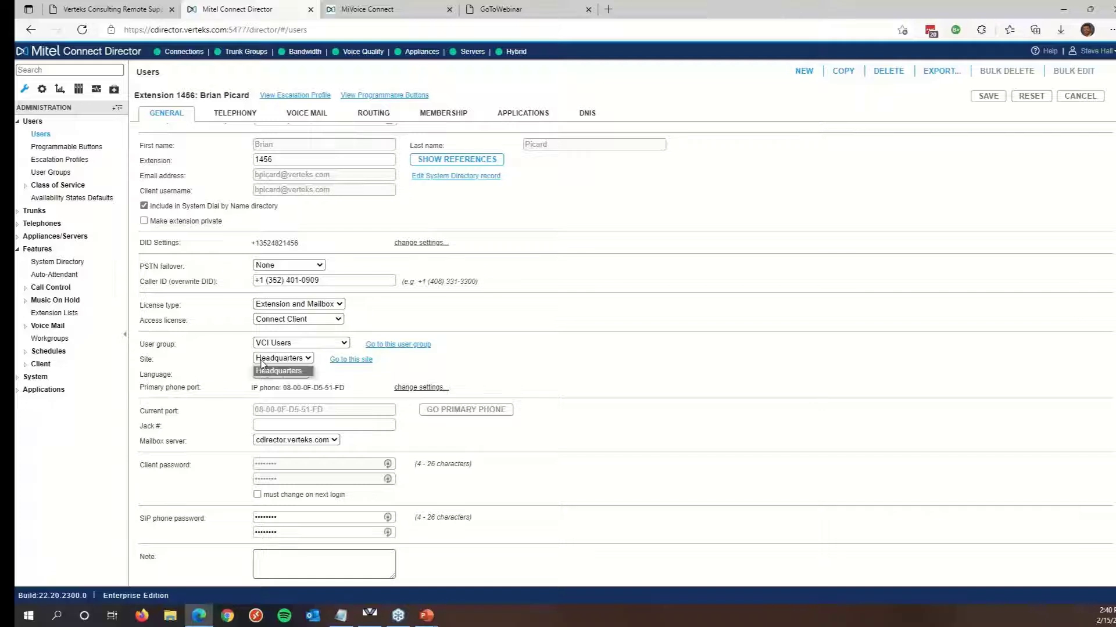
click(262, 363)
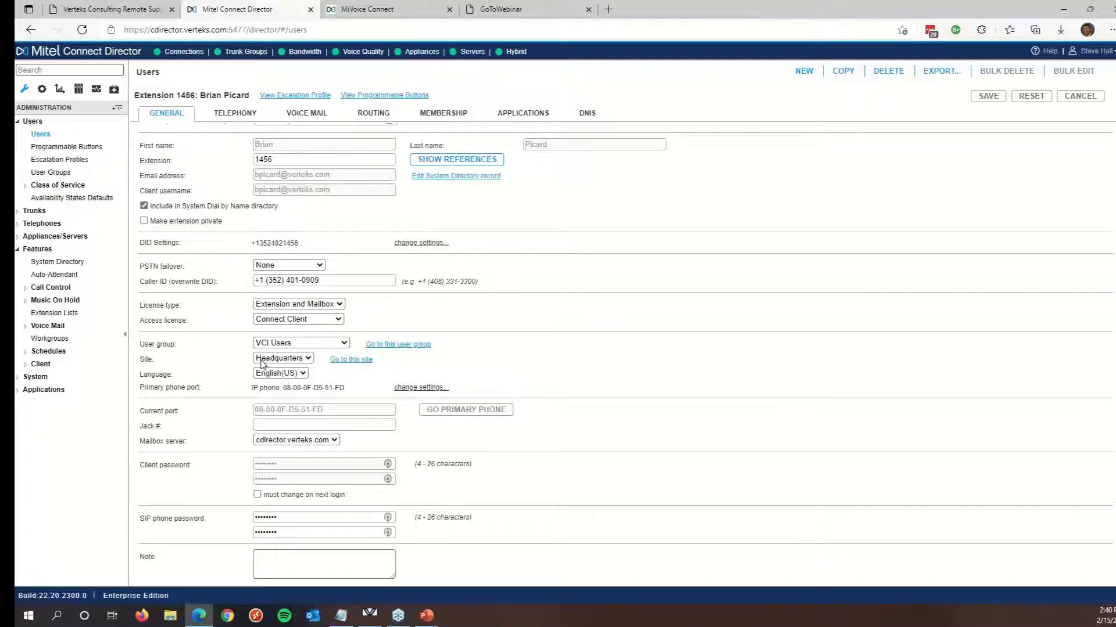
Expand the user's primary phone port settings and review the assignable IP phones and the Port & CESID option without changing the assignment.
drag(145, 387, 203, 401)
click(271, 391)
drag(283, 389, 350, 395)
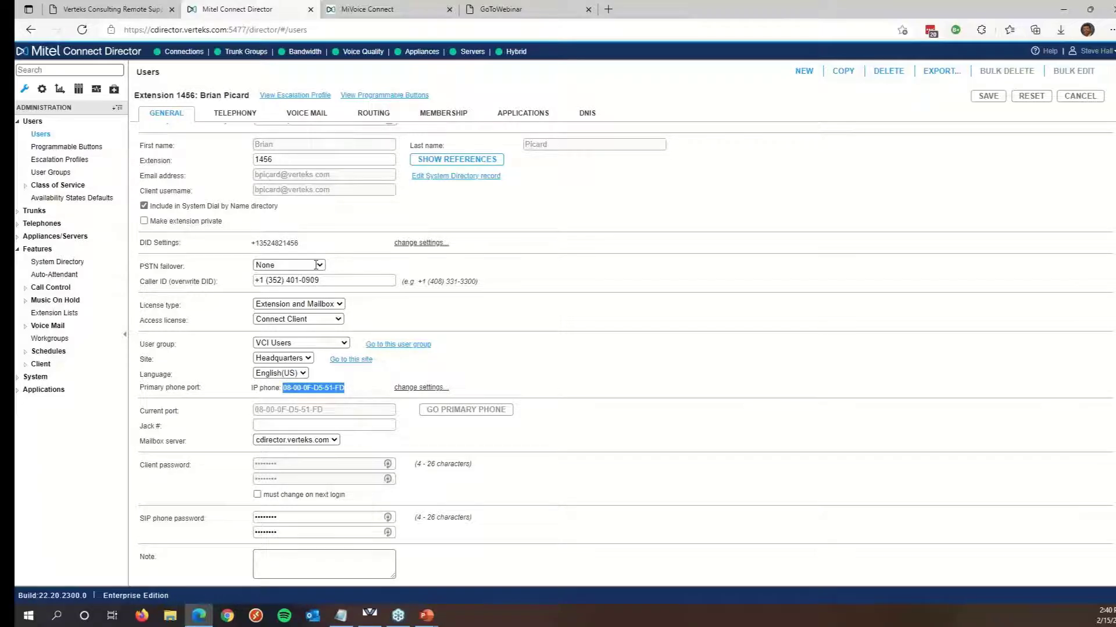
scroll(317, 269, up, 1)
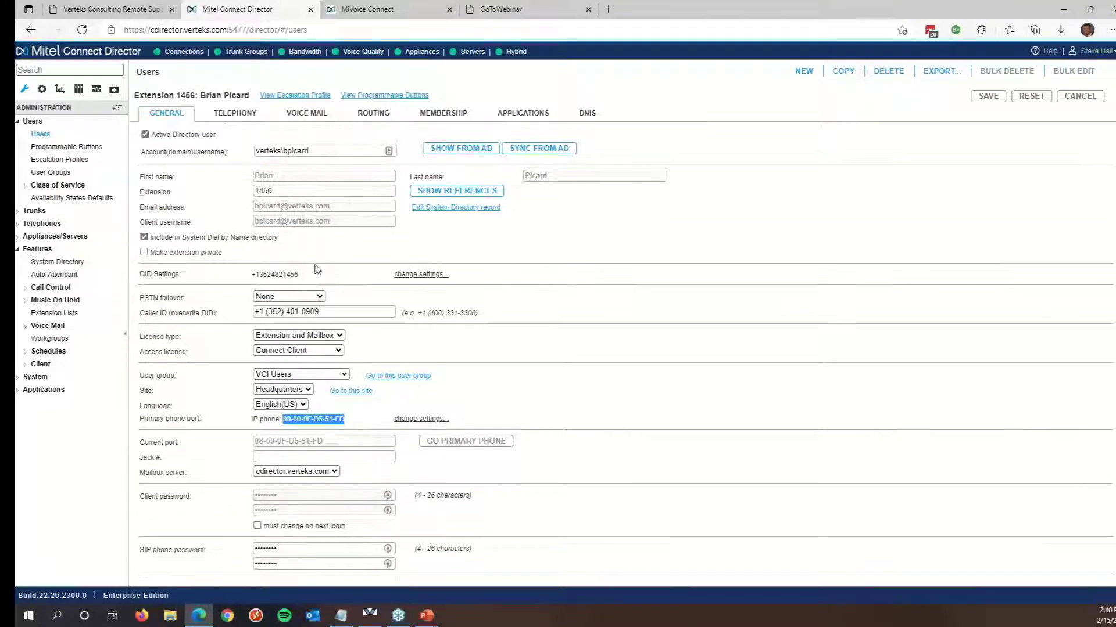
click(415, 422)
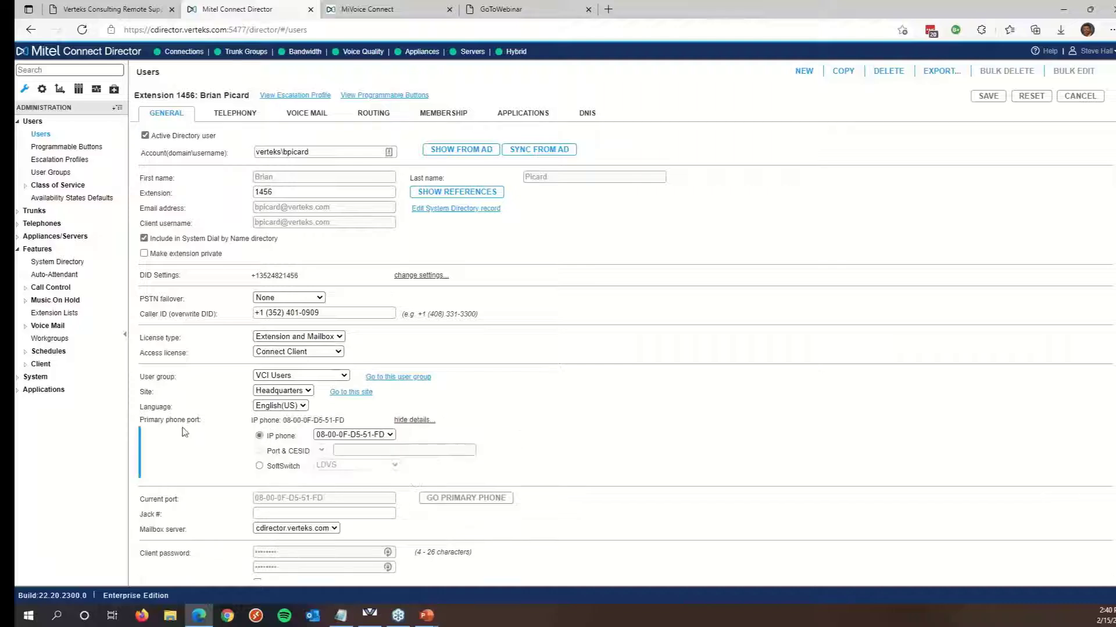
click(330, 437)
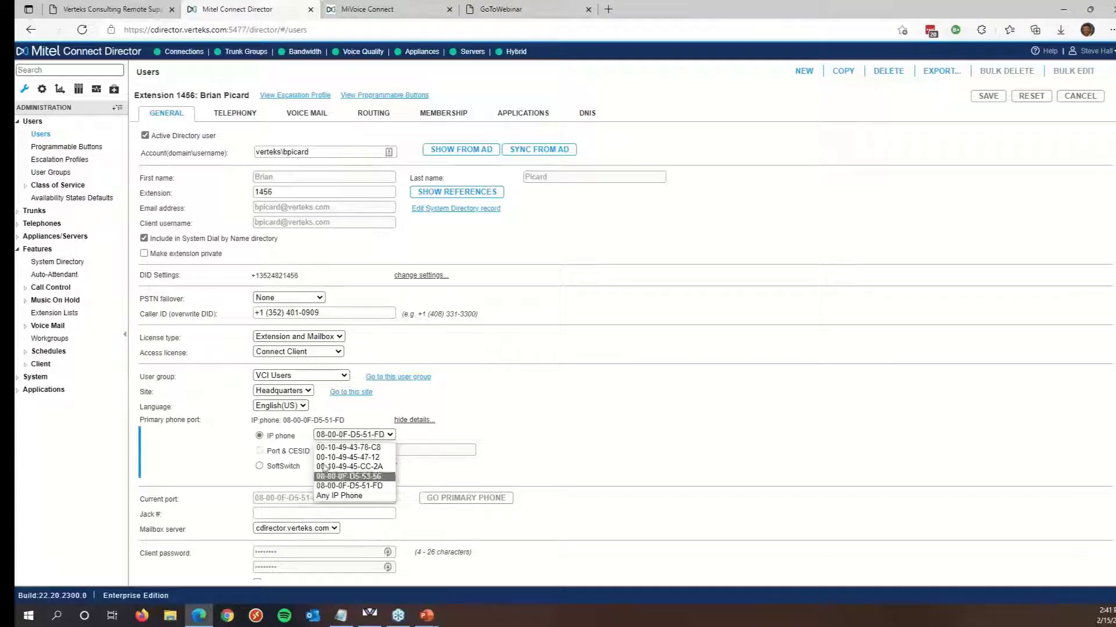
click(647, 402)
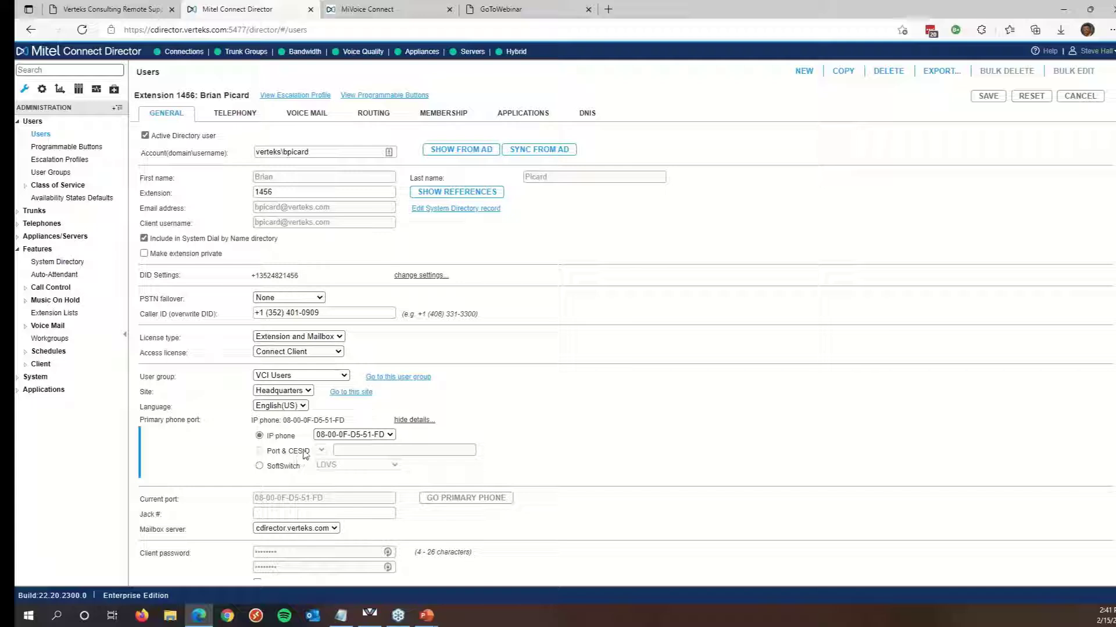
drag(304, 452, 268, 459)
Compare the user's assigned primary phone port with the current port field.
scroll(174, 473, down, 3)
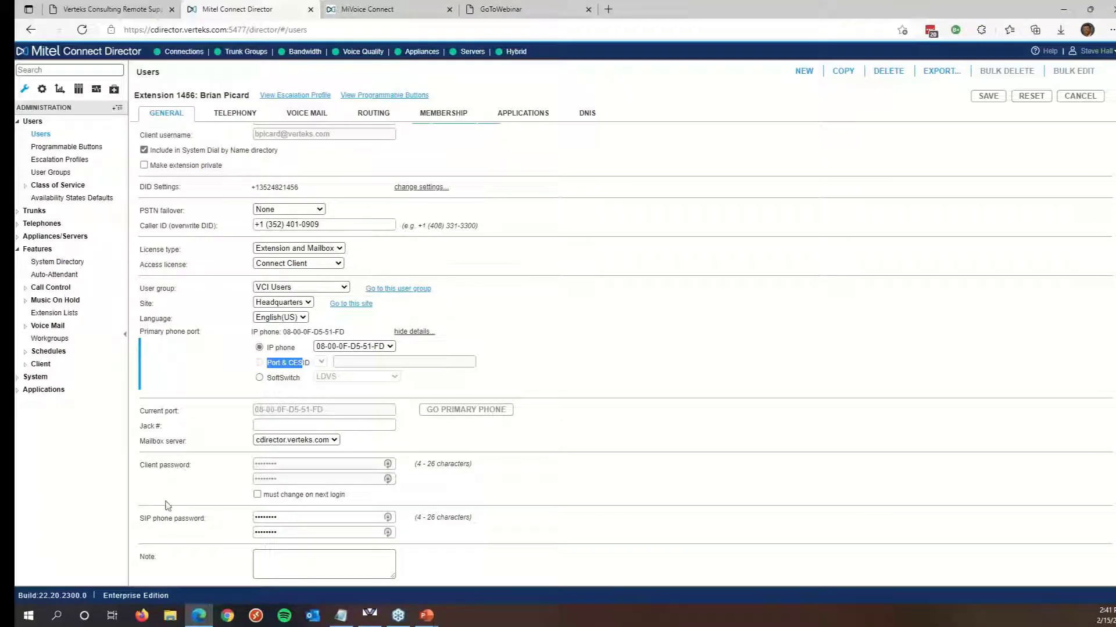
click(365, 415)
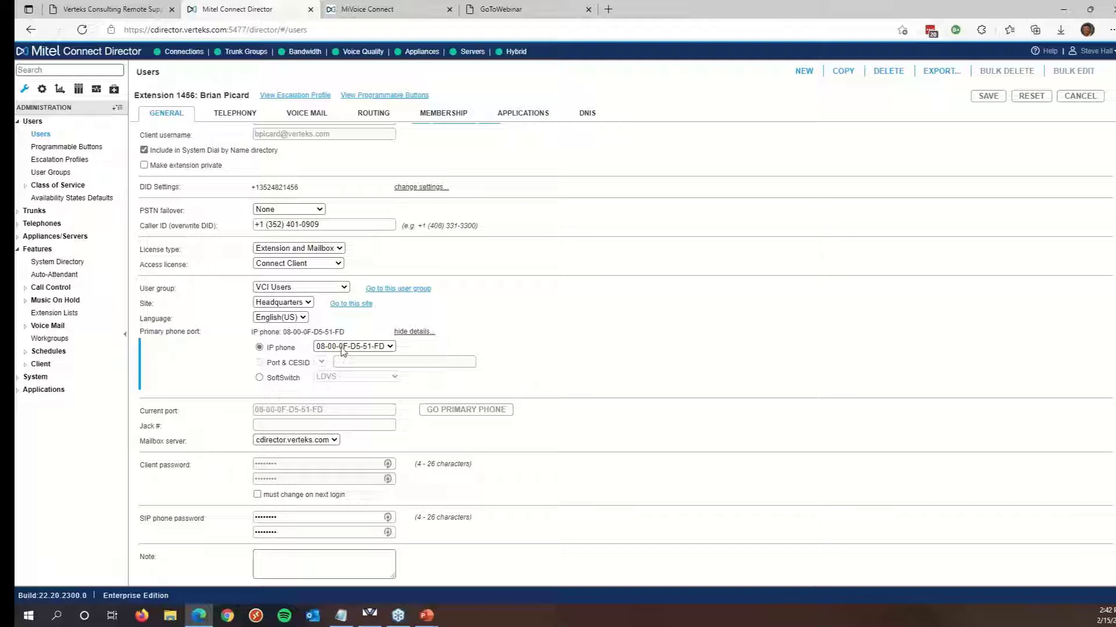
drag(291, 332, 345, 336)
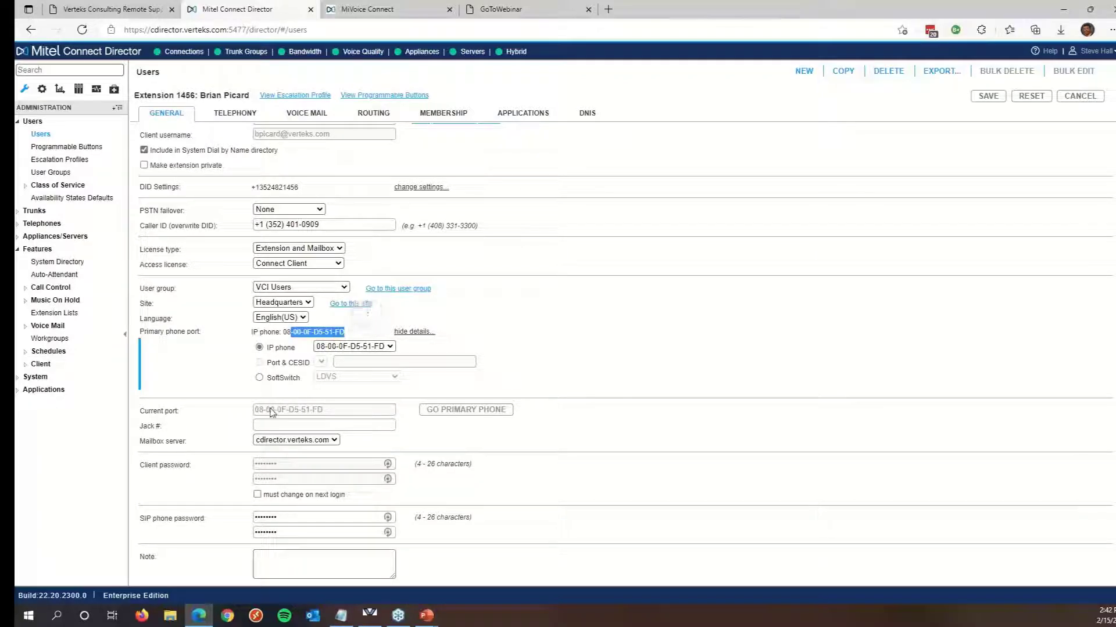
click(327, 414)
drag(327, 414, 249, 413)
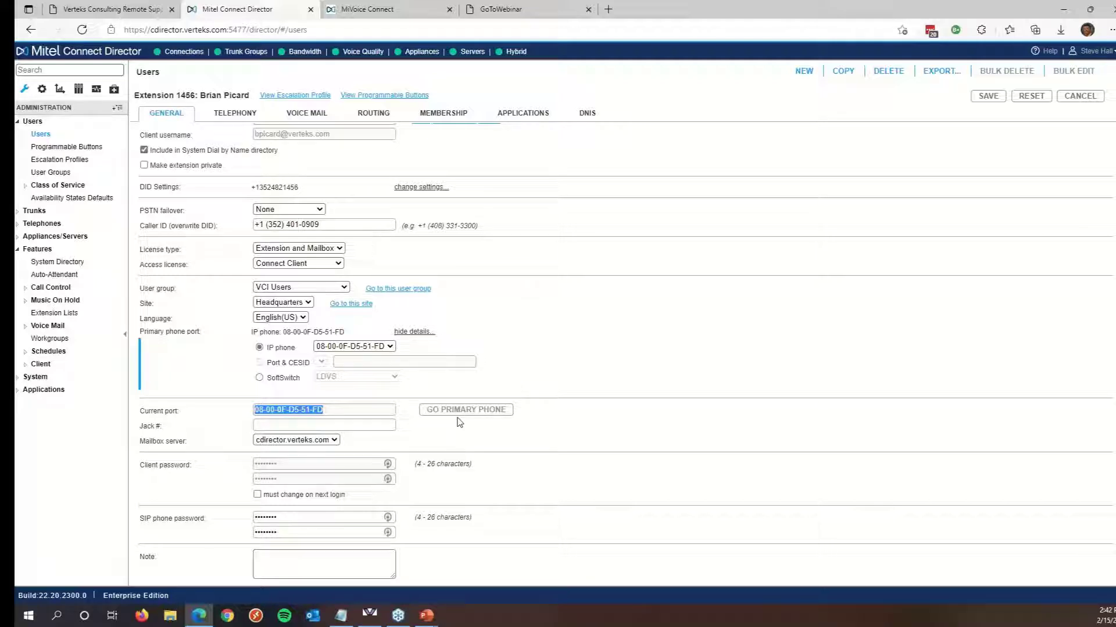
drag(153, 332, 273, 337)
click(265, 335)
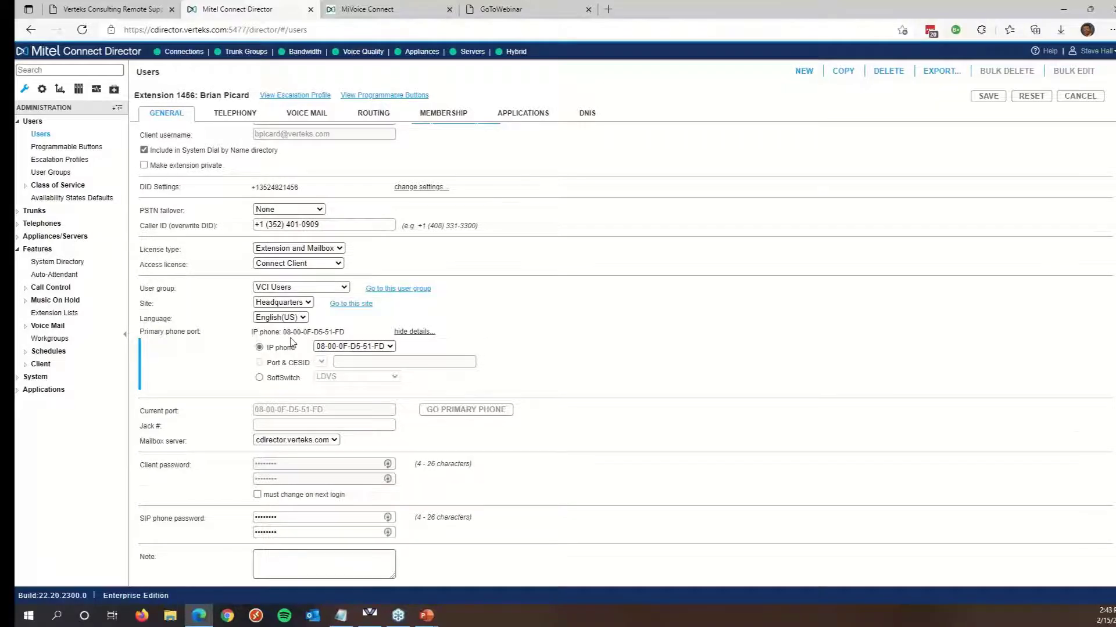
Examine the user's extension together with the client password and SIP phone password fields.
scroll(292, 343, up, 3)
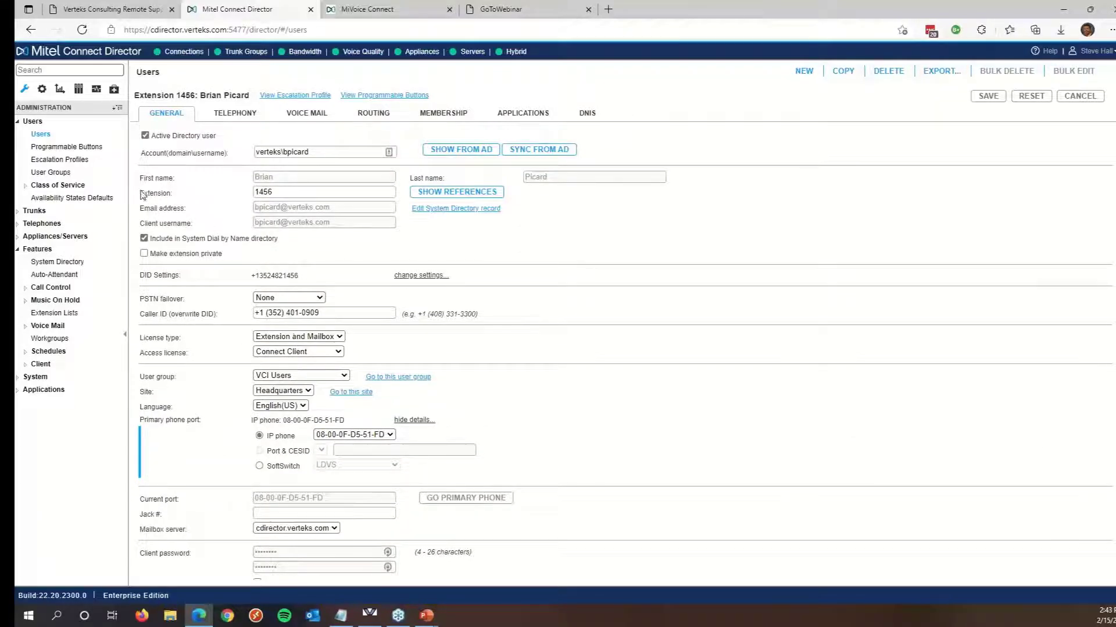
click(279, 193)
double_click(279, 193)
scroll(247, 213, down, 2)
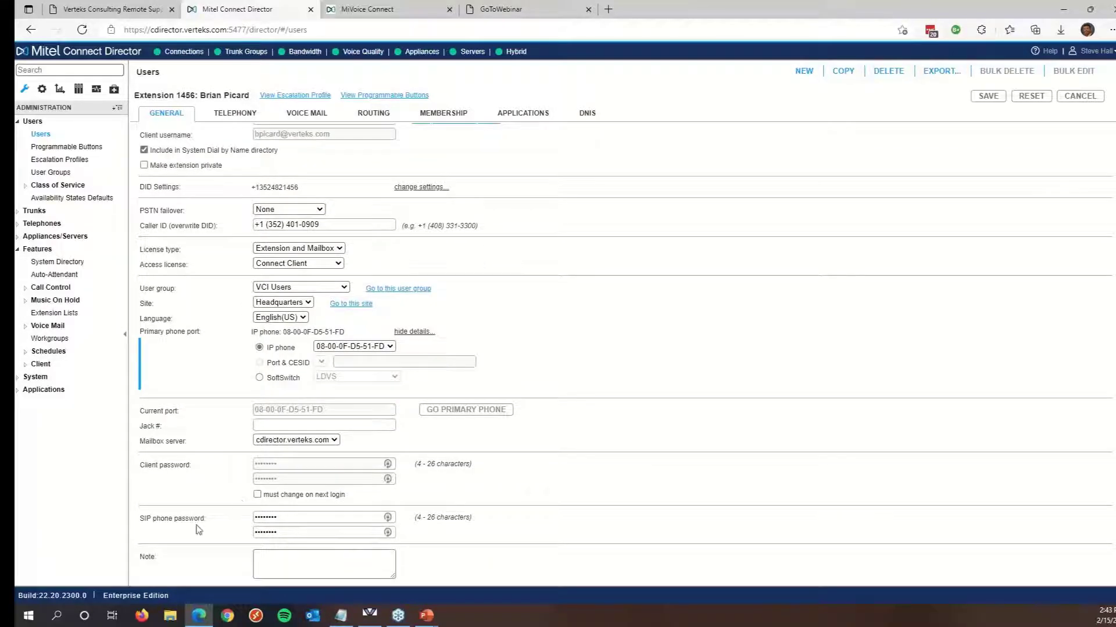
drag(145, 524, 206, 521)
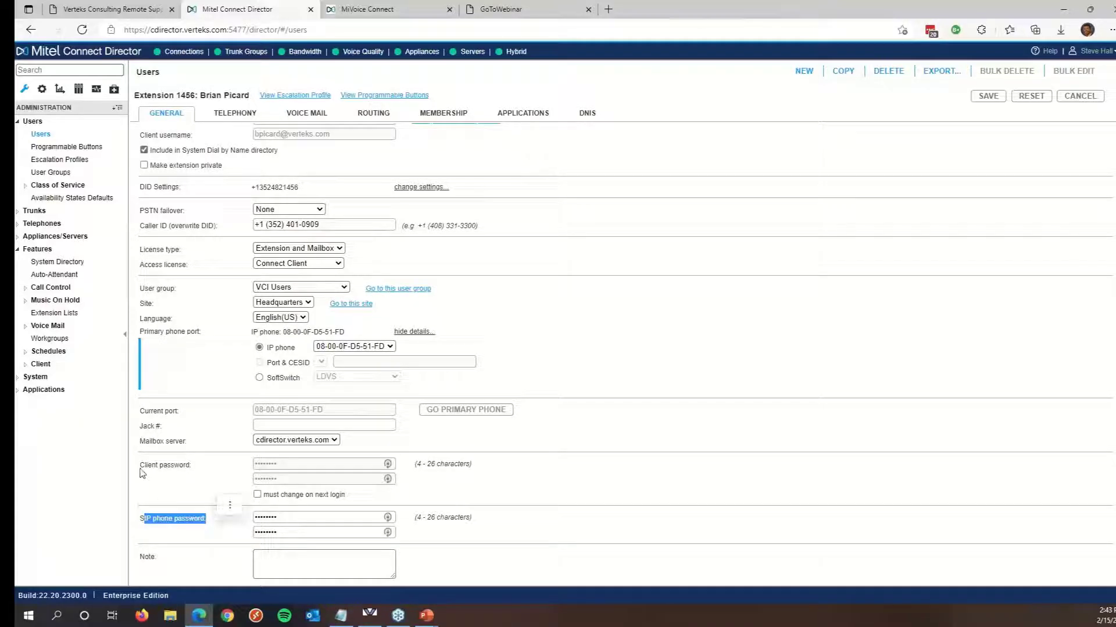
drag(141, 466, 198, 474)
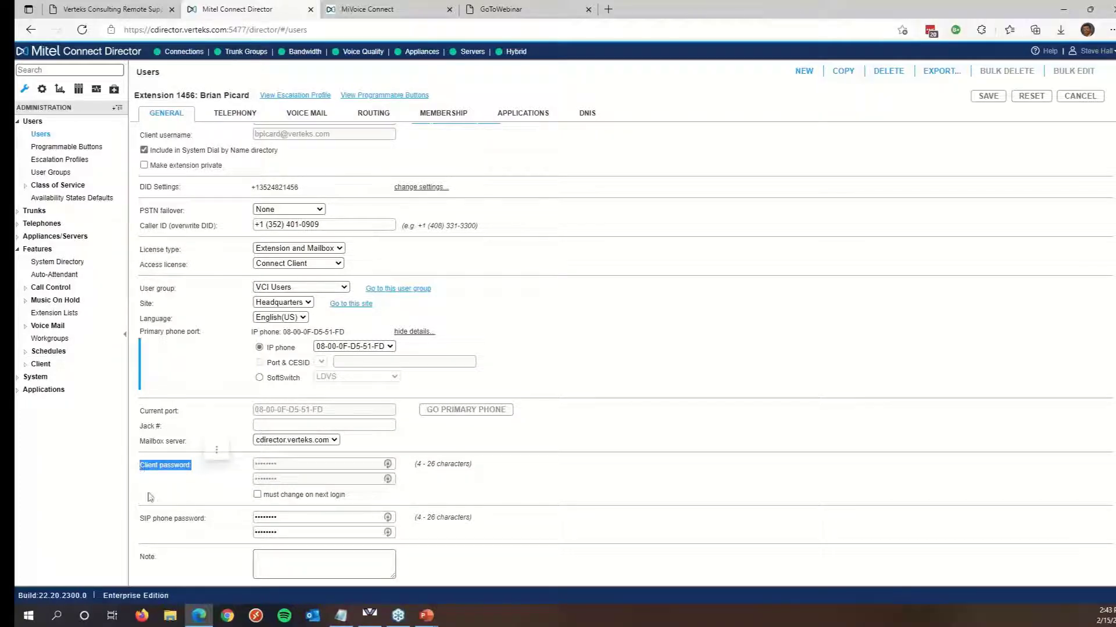
drag(140, 518, 211, 522)
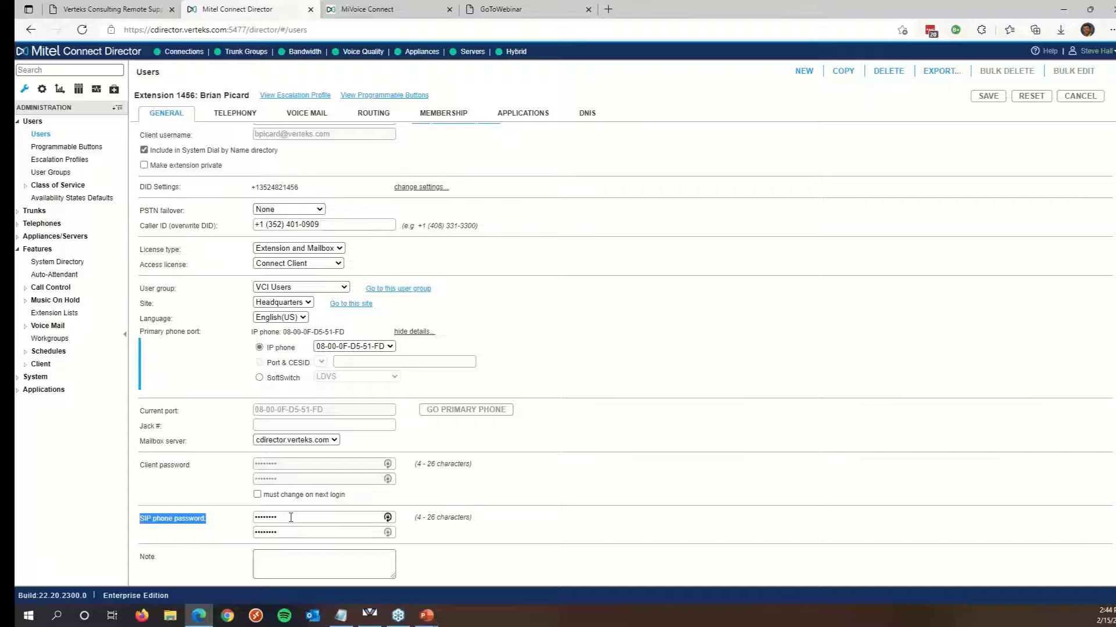
scroll(344, 442, up, 3)
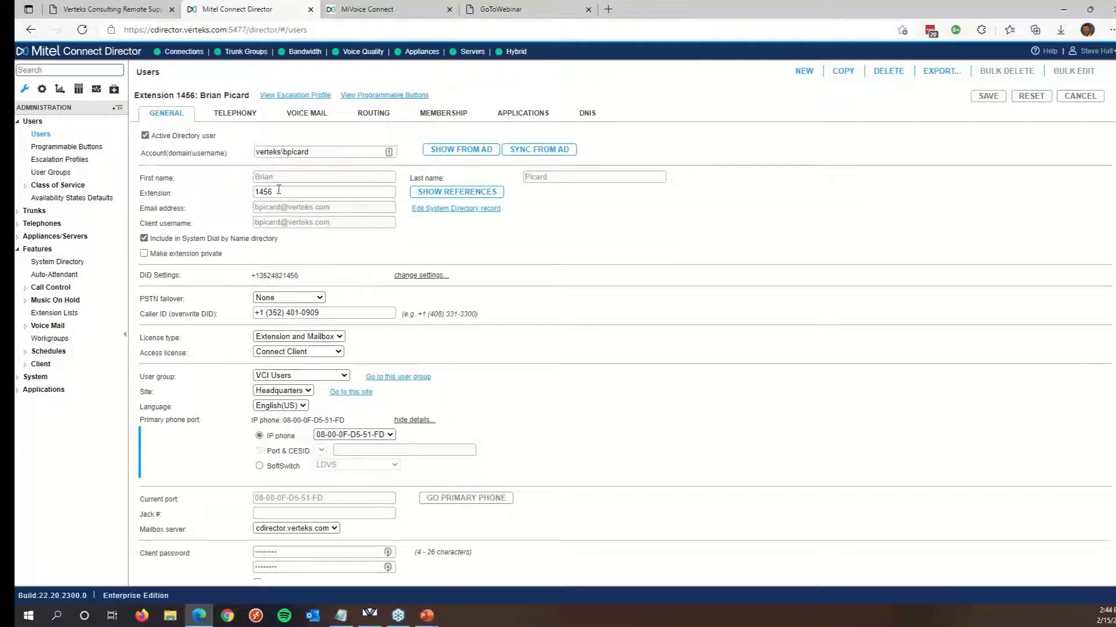
scroll(244, 341, down, 3)
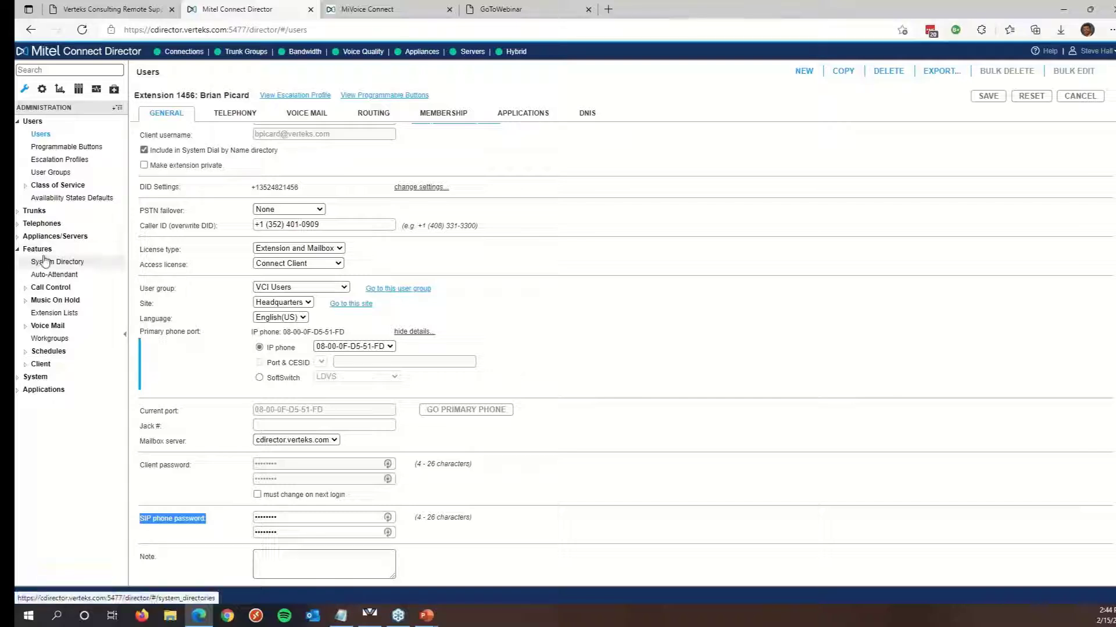
Open the vPhone Switch in Platform Equipment and examine its IP address and built-in SIP proxy ports.
click(46, 236)
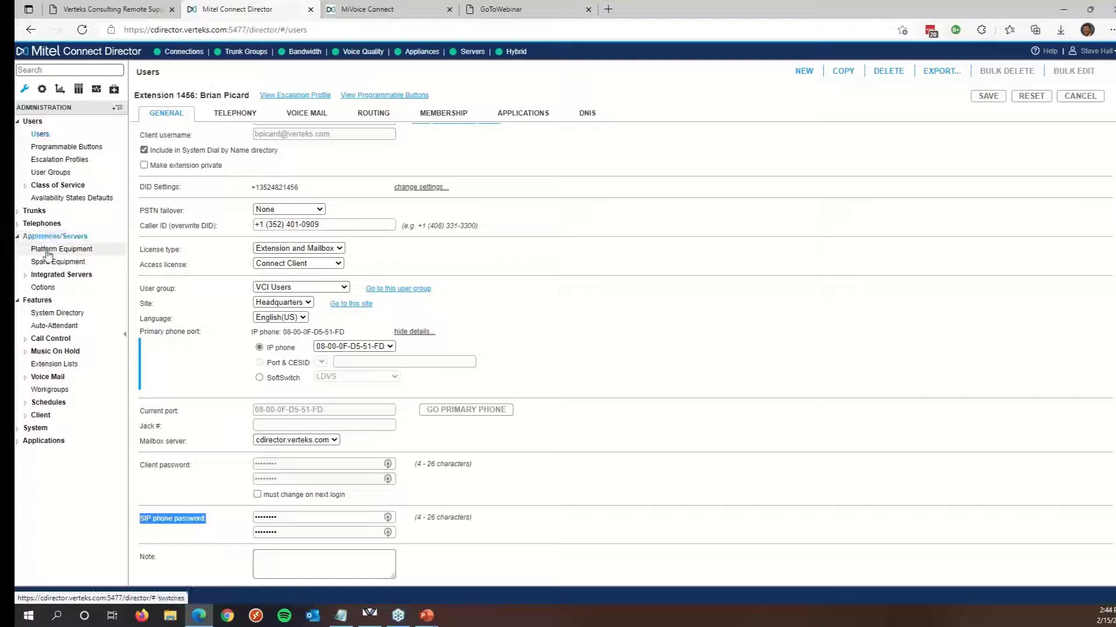
click(48, 251)
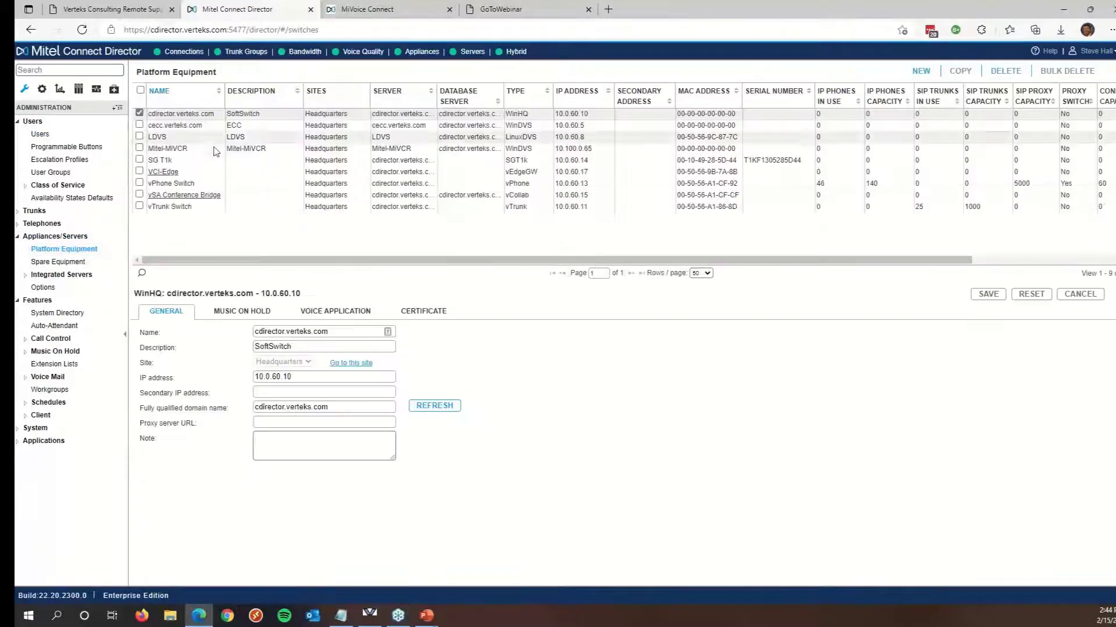
click(174, 183)
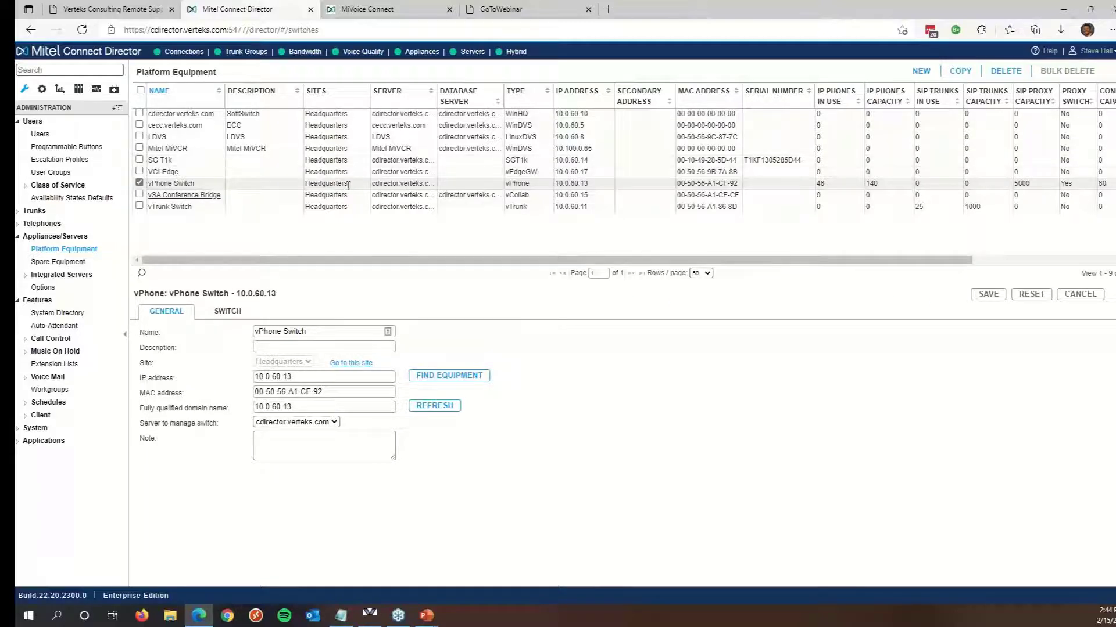
click(211, 318)
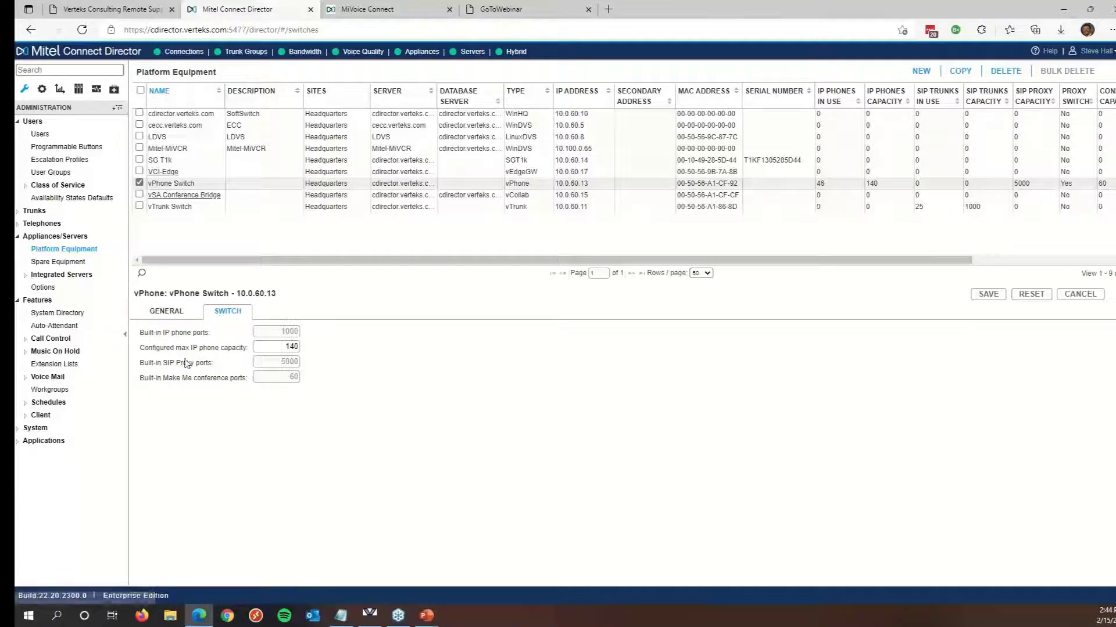
drag(140, 366, 302, 373)
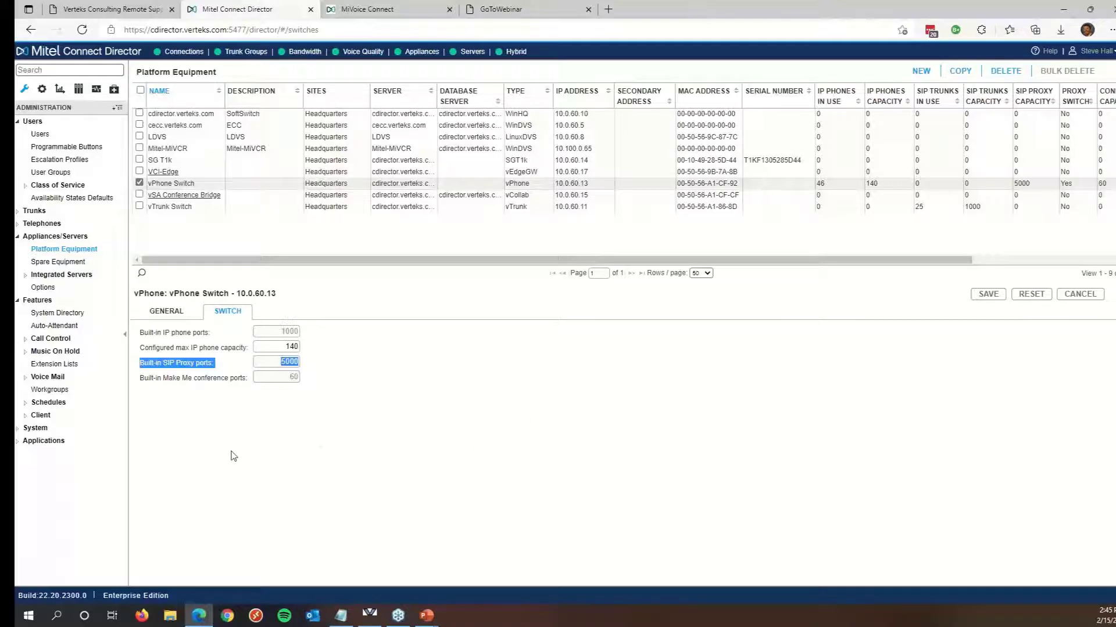
click(285, 370)
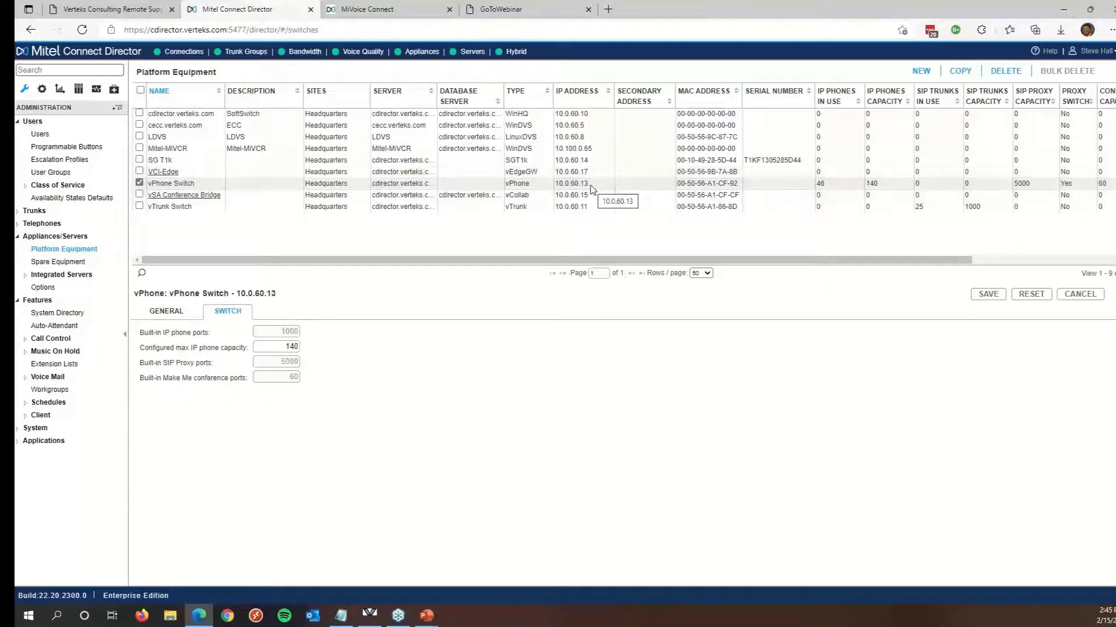
drag(591, 189, 555, 185)
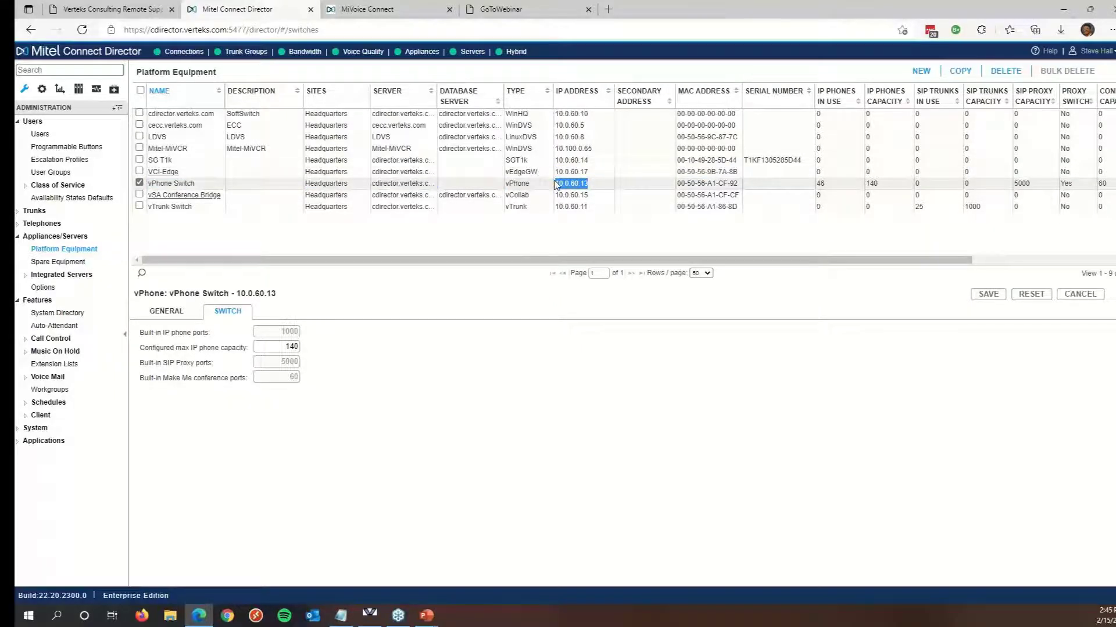
click(374, 458)
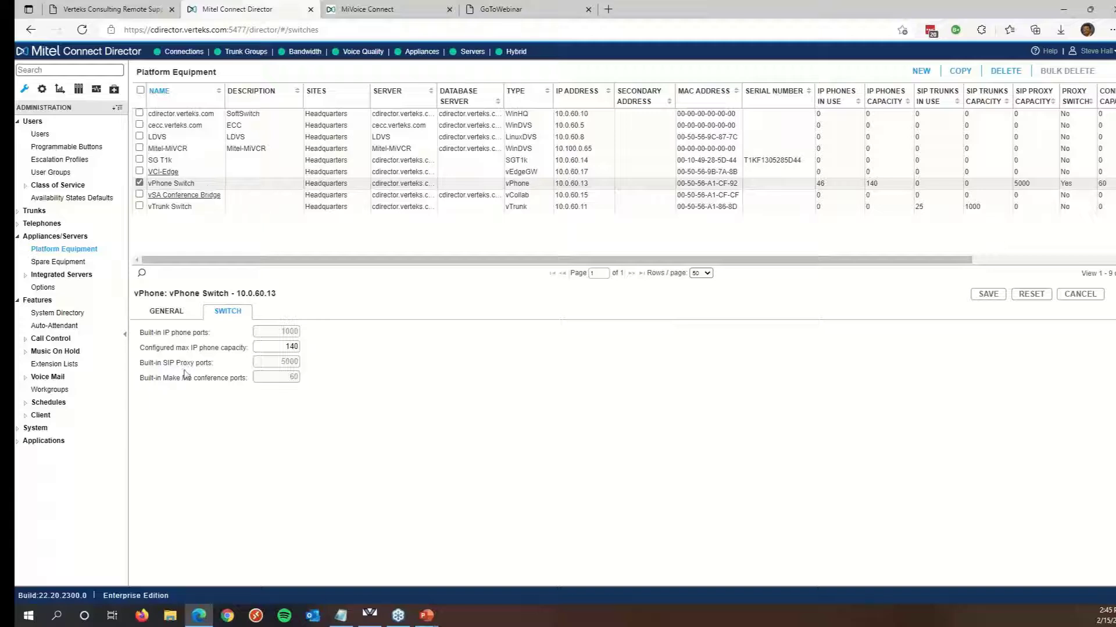
drag(152, 364, 224, 367)
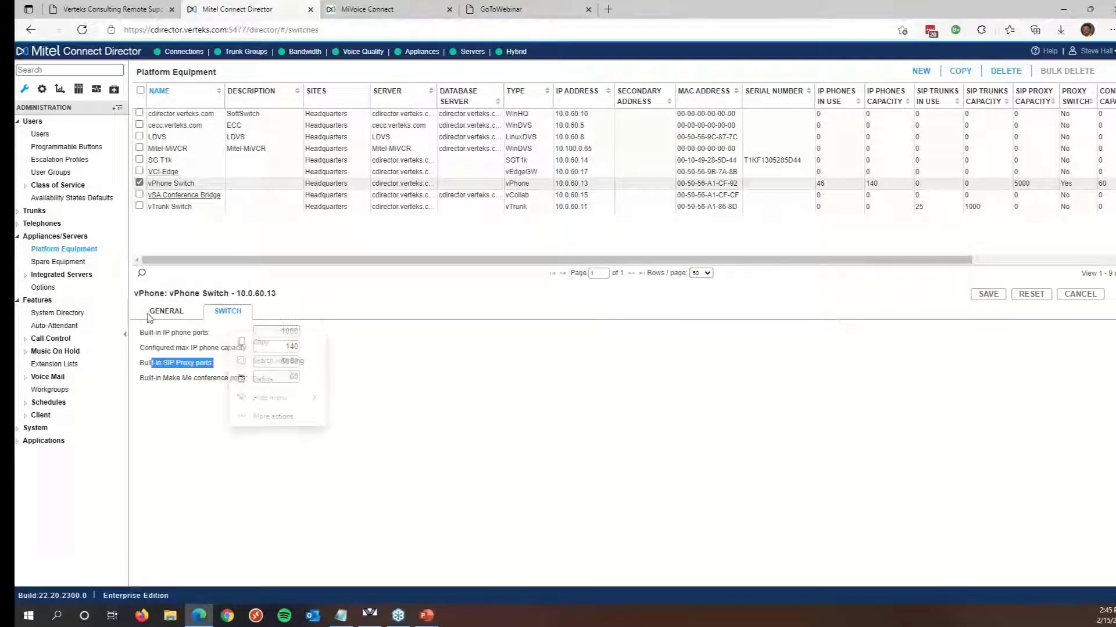
Open the Headquarters site settings and examine the Proxy switch 1 assignment.
click(36, 428)
click(46, 445)
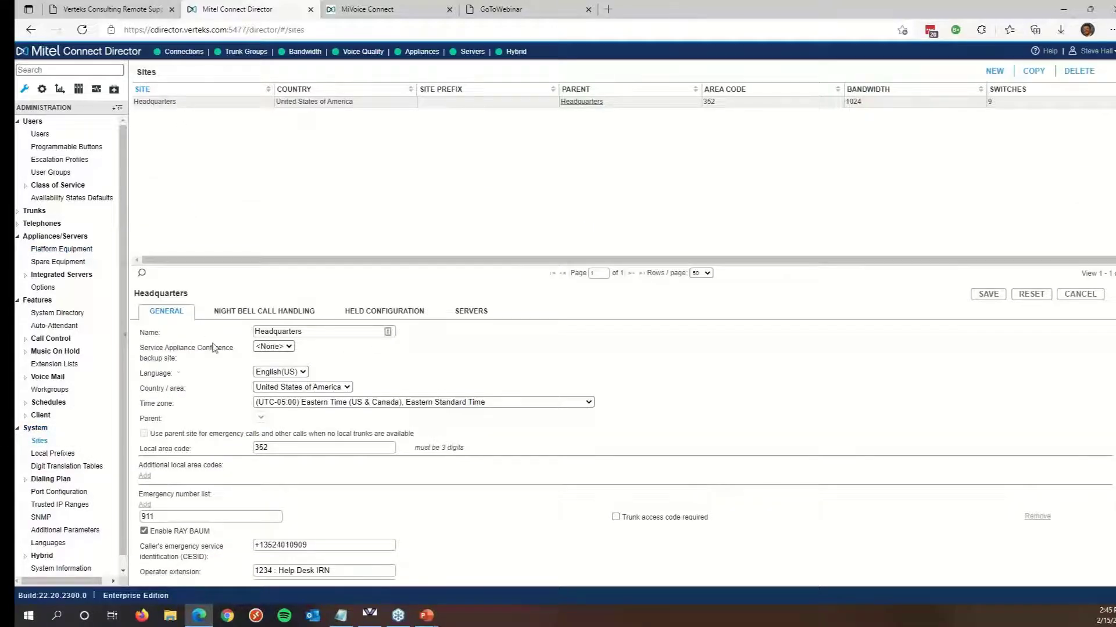
scroll(210, 349, down, 3)
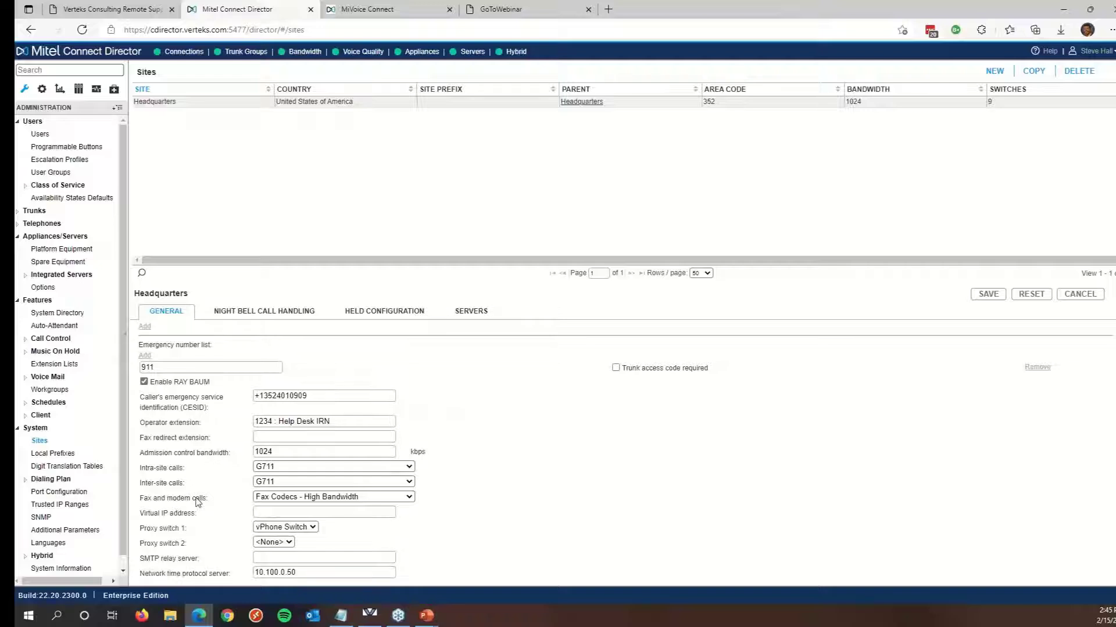
drag(143, 532, 286, 534)
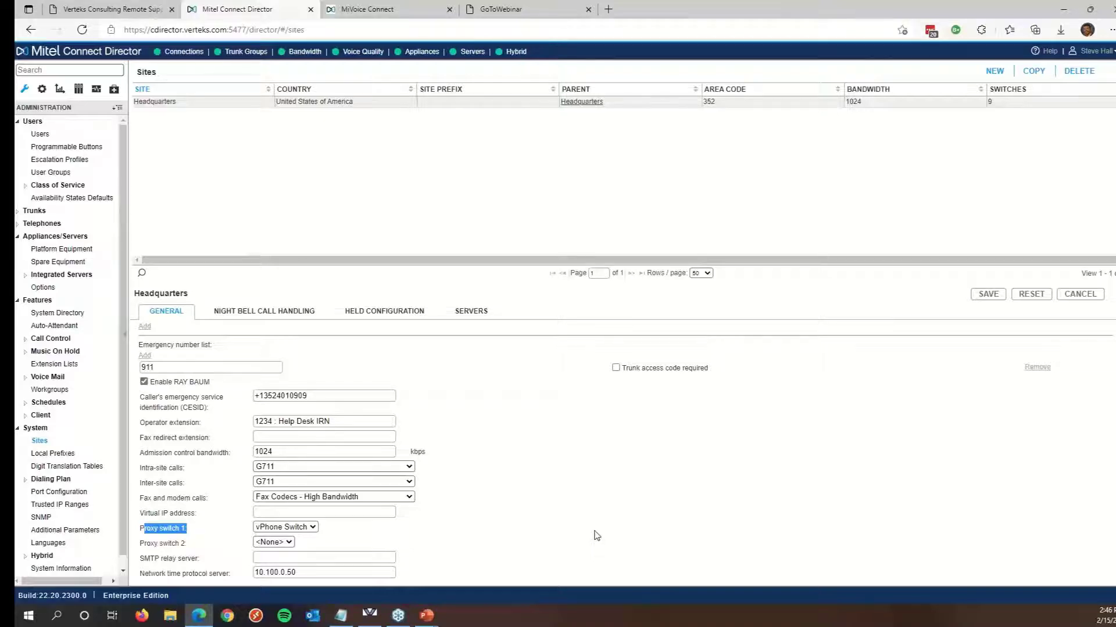
Return to the Users list and examine the selected user's primary phone port.
click(41, 134)
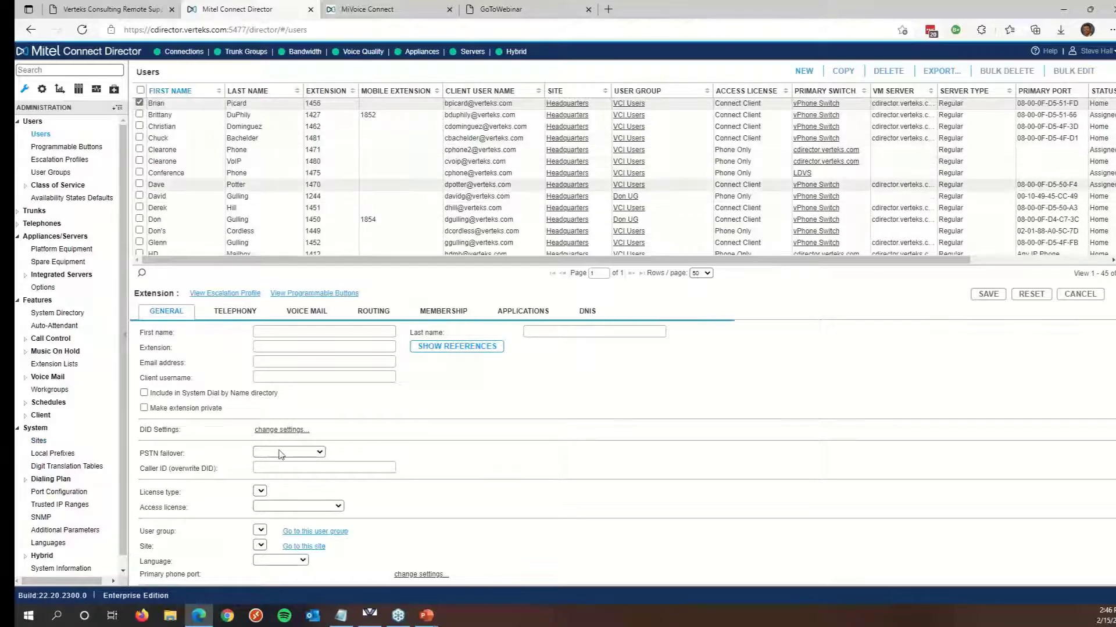
scroll(273, 459, down, 2)
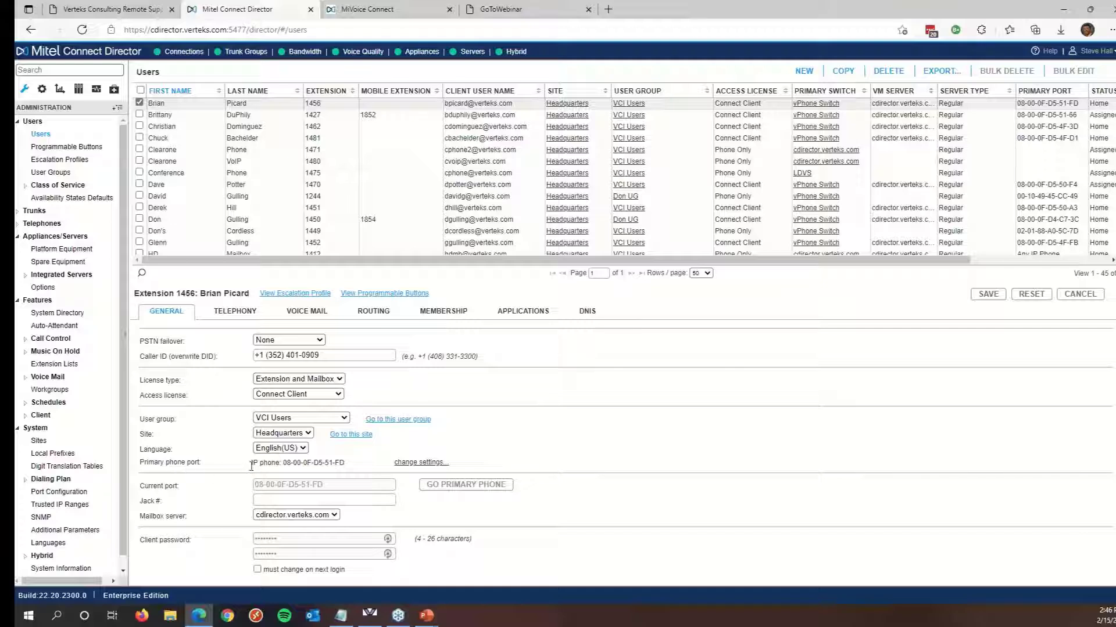
drag(251, 464, 361, 471)
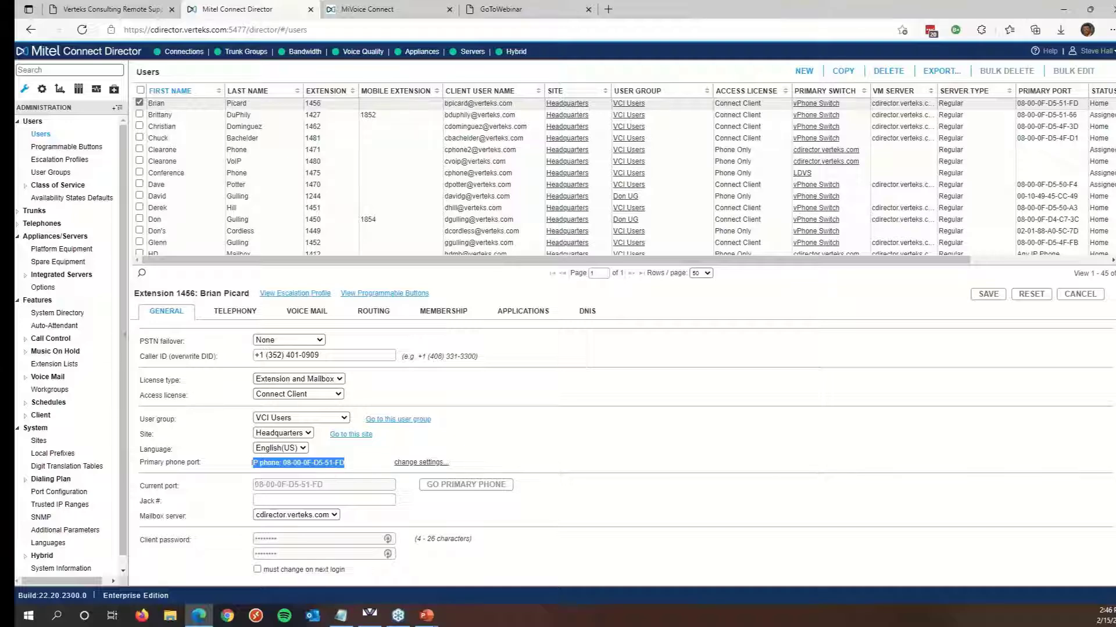
click(156, 465)
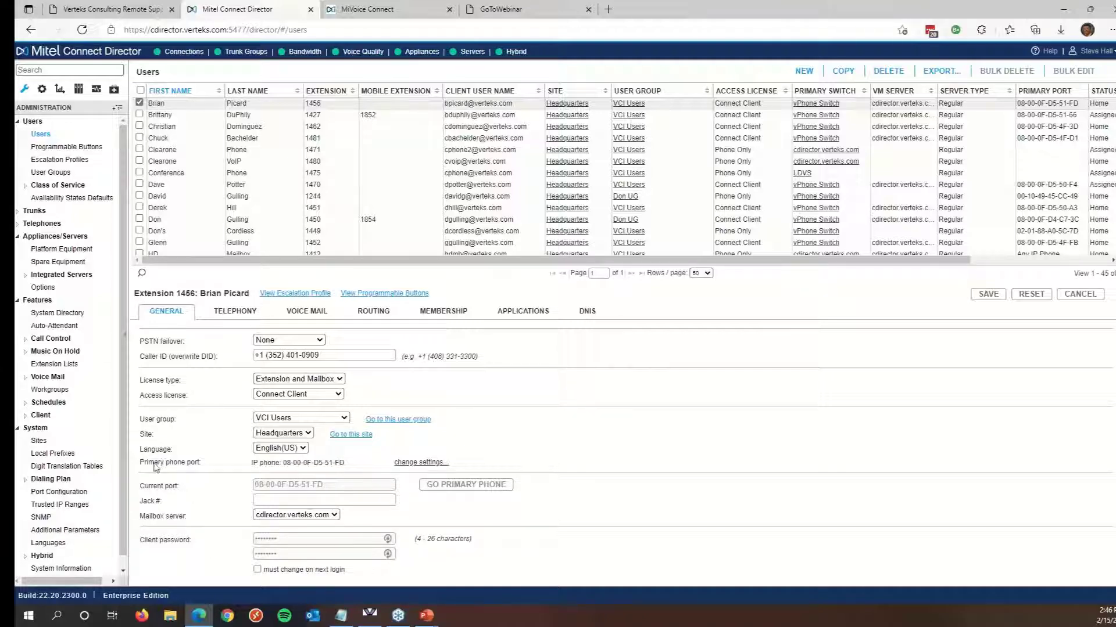
drag(139, 465, 194, 466)
click(195, 466)
key(alt+Tab)
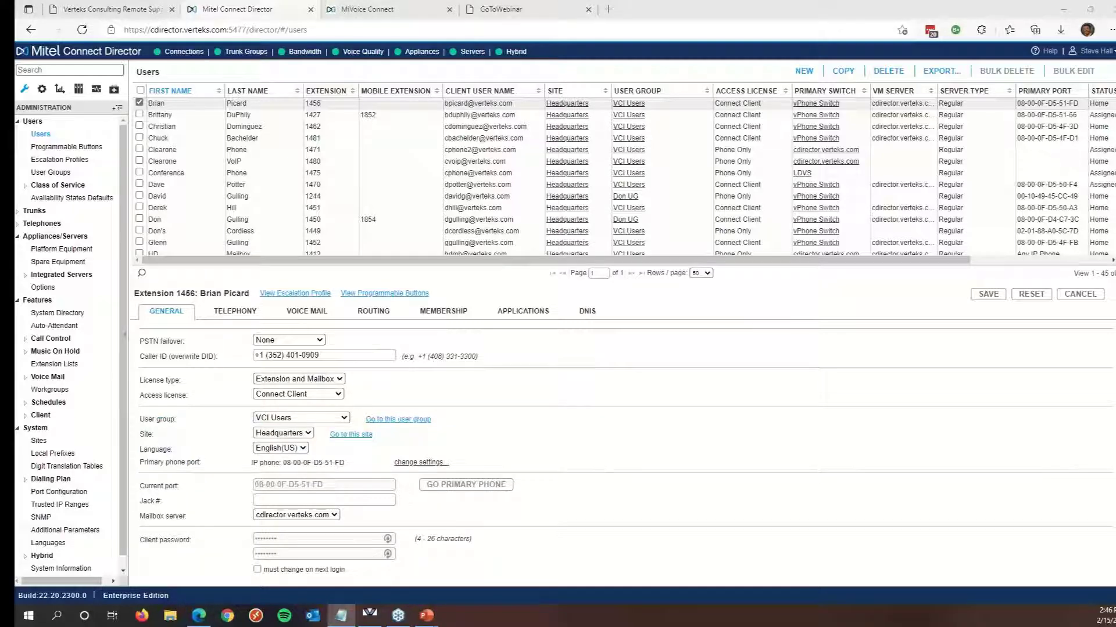
key(alt+Tab)
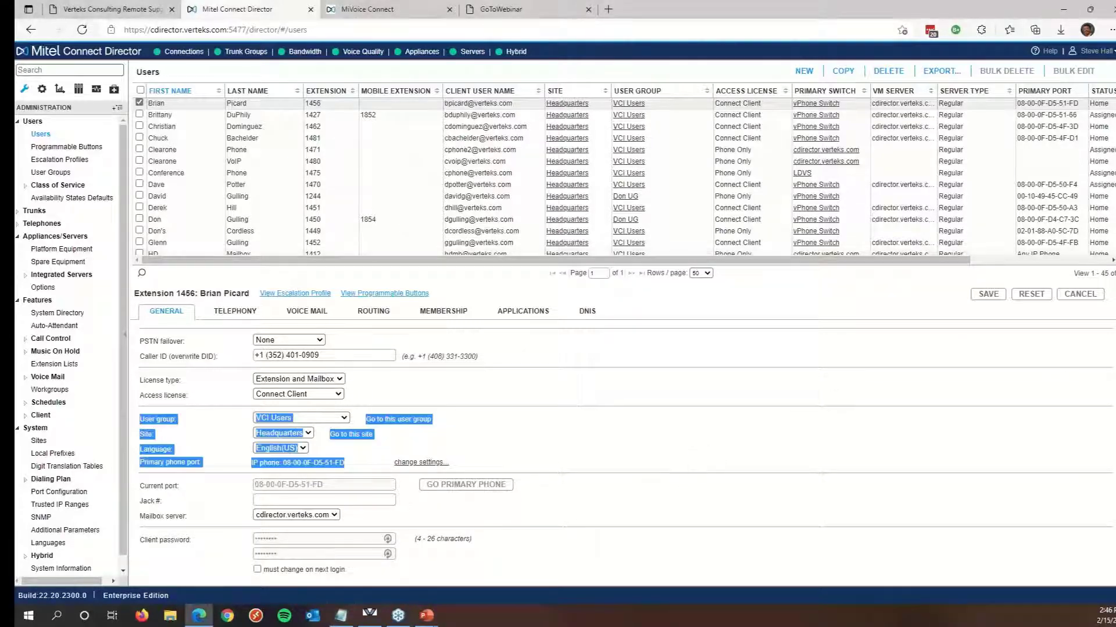
Expand the user details, show the references to the user's extension, review its hunt group and programmable button entries, and close the list.
click(630, 283)
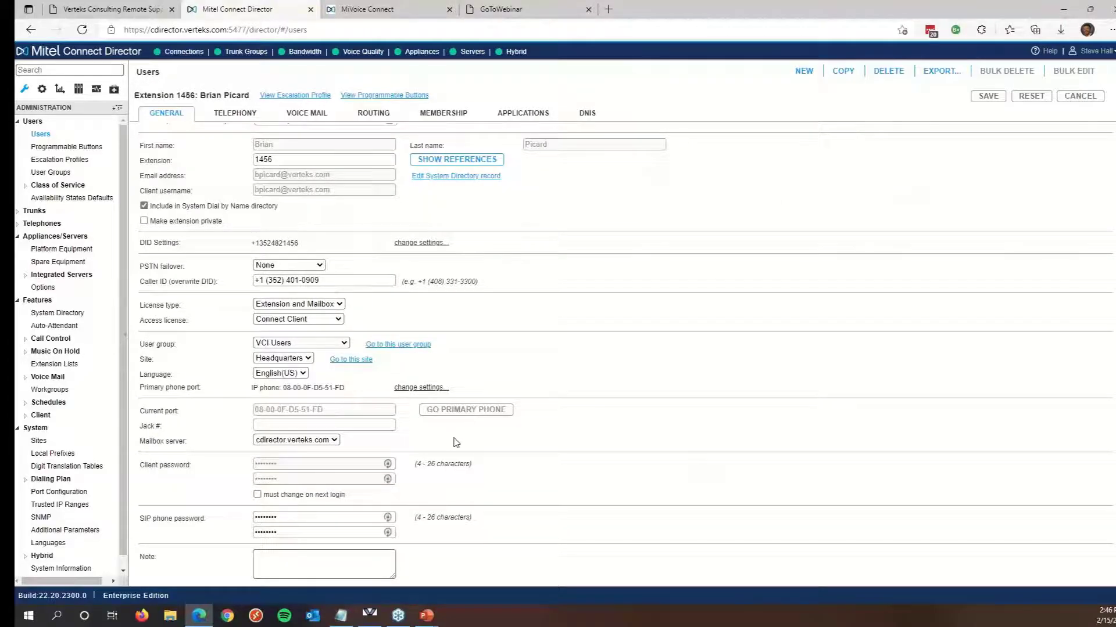
scroll(459, 435, up, 1)
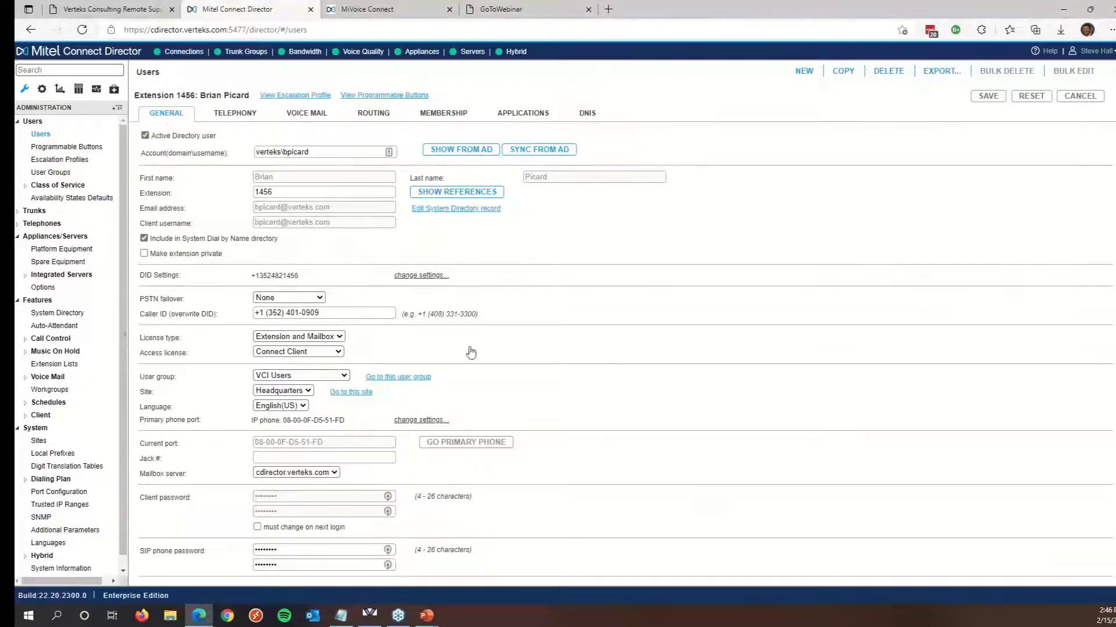
click(462, 192)
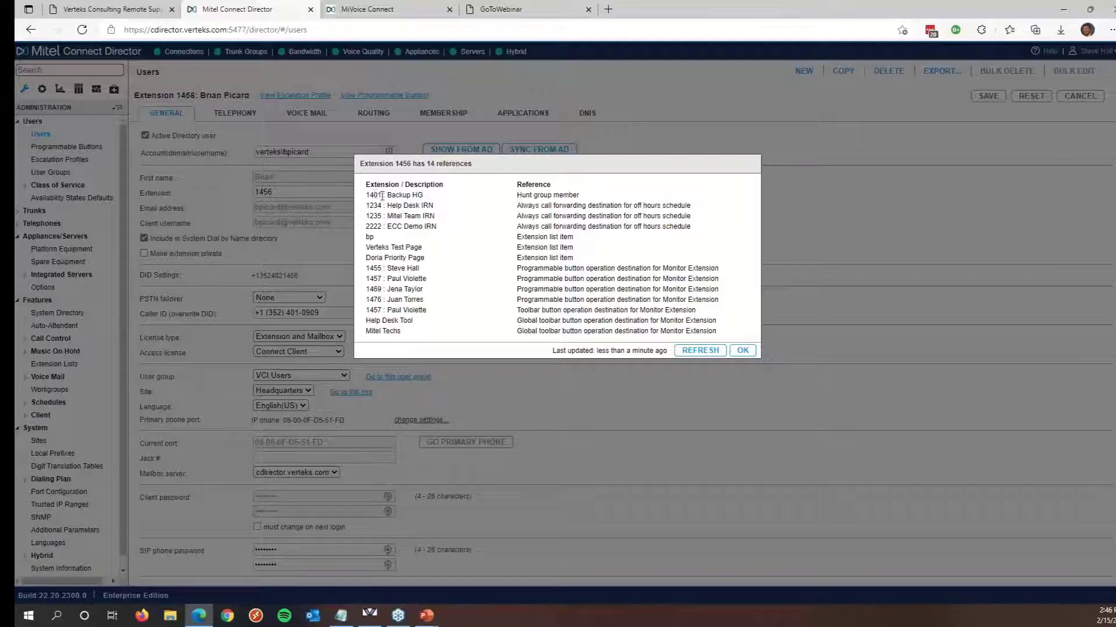
drag(382, 196, 423, 199)
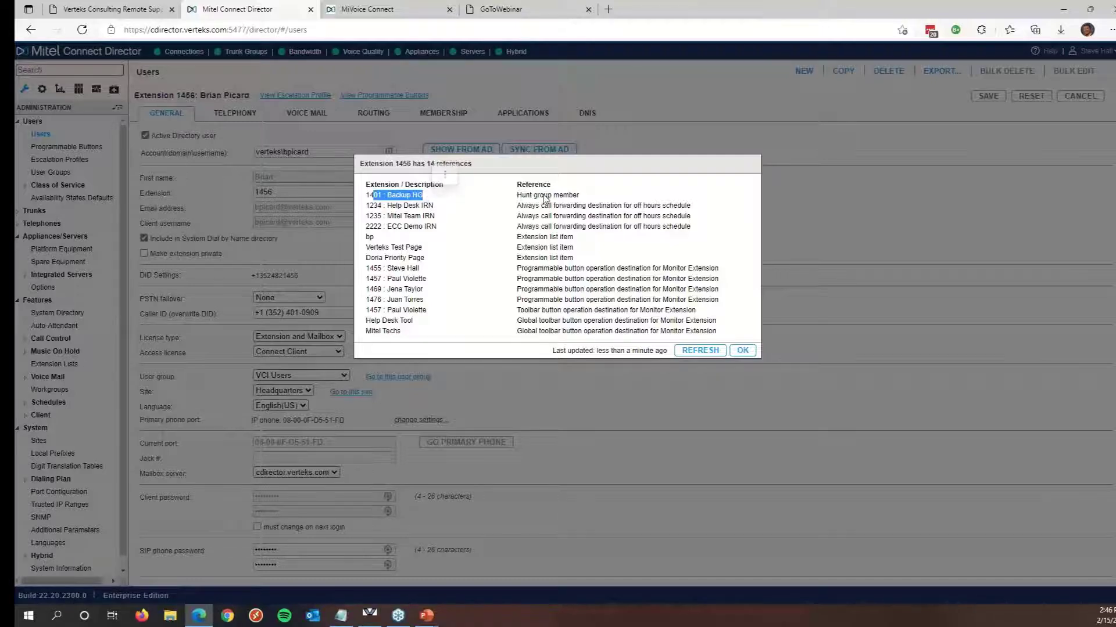
click(378, 197)
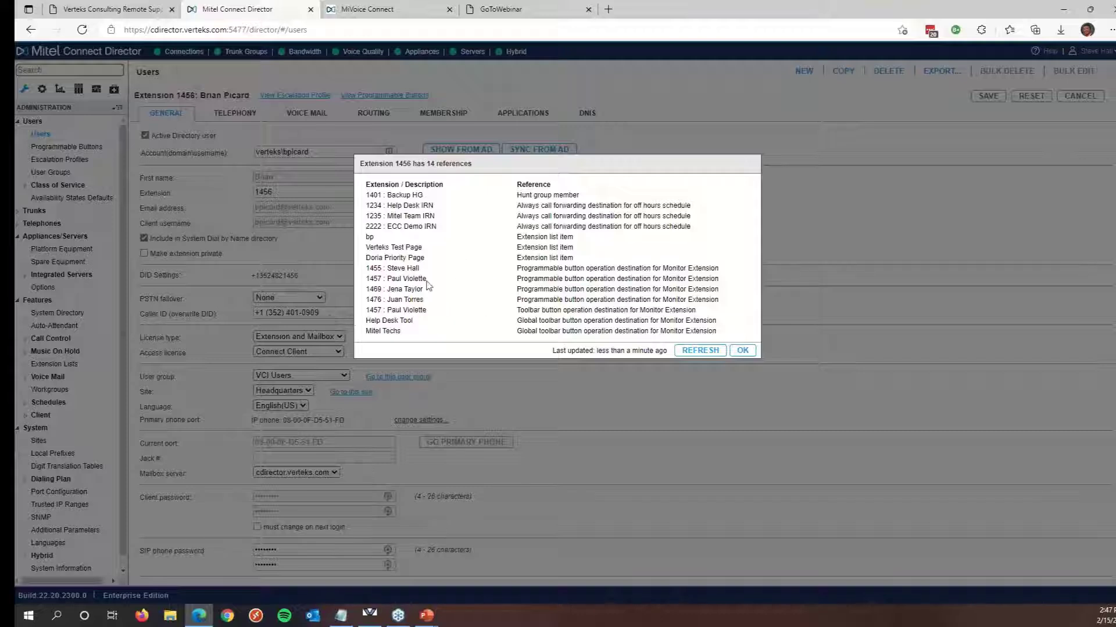
drag(544, 269, 554, 312)
click(554, 312)
click(743, 350)
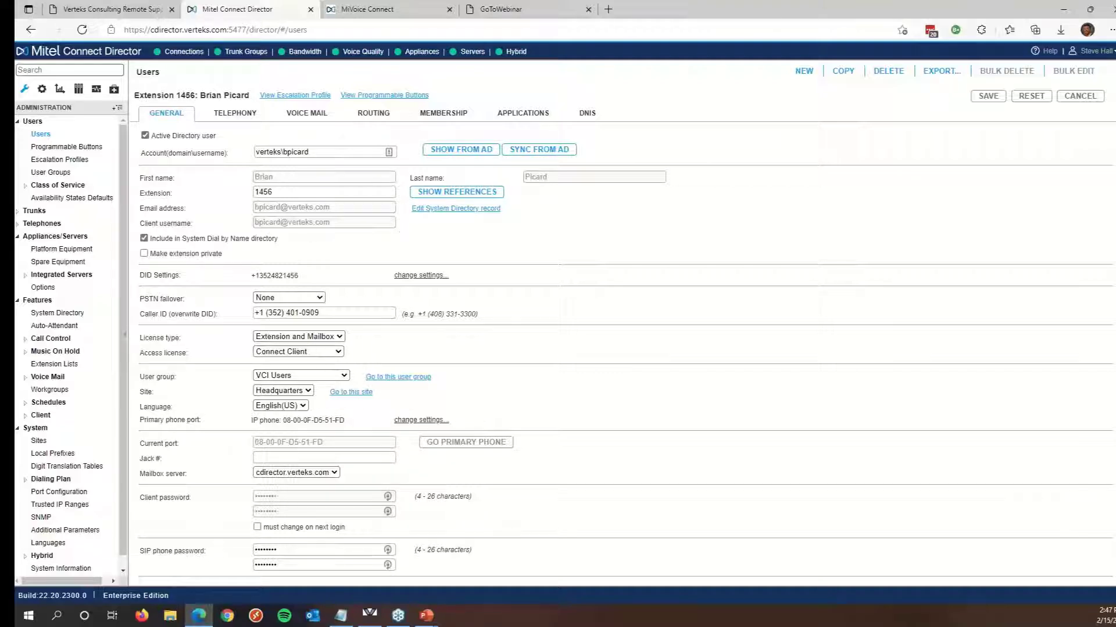
key(alt+Tab)
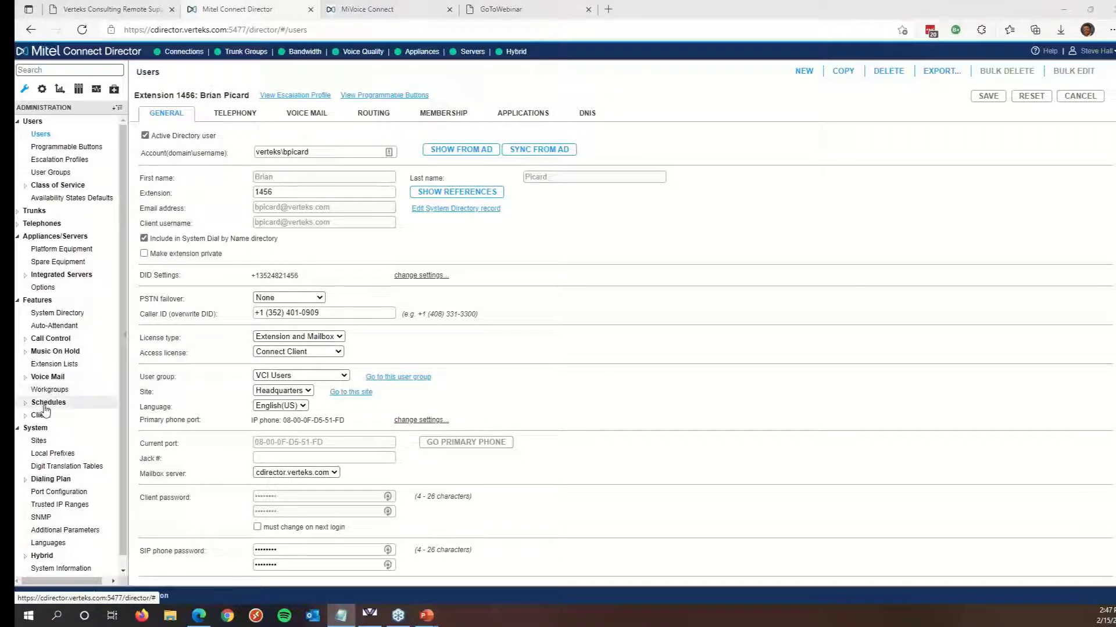
Open the Hunt Groups page under Call Control and compare it with the Workgroups page.
click(42, 340)
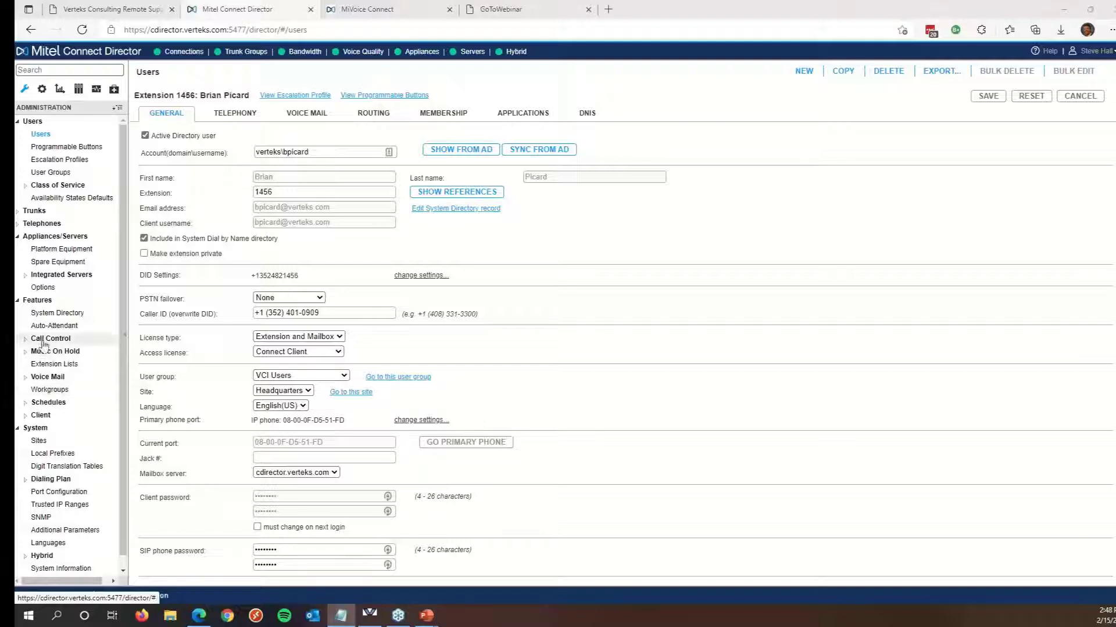
click(58, 377)
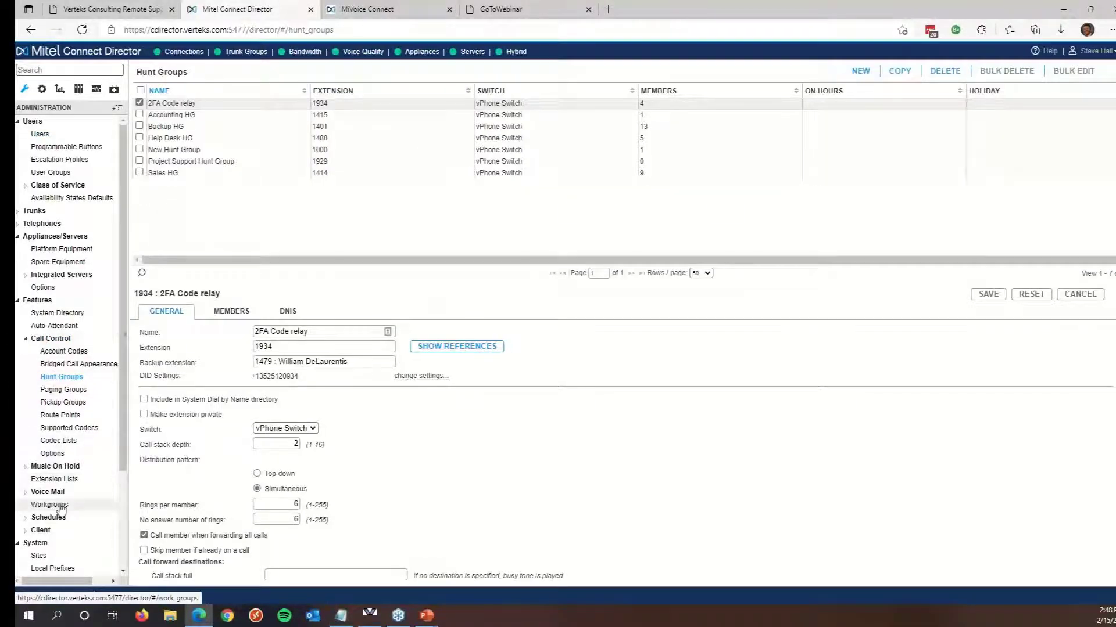
click(60, 507)
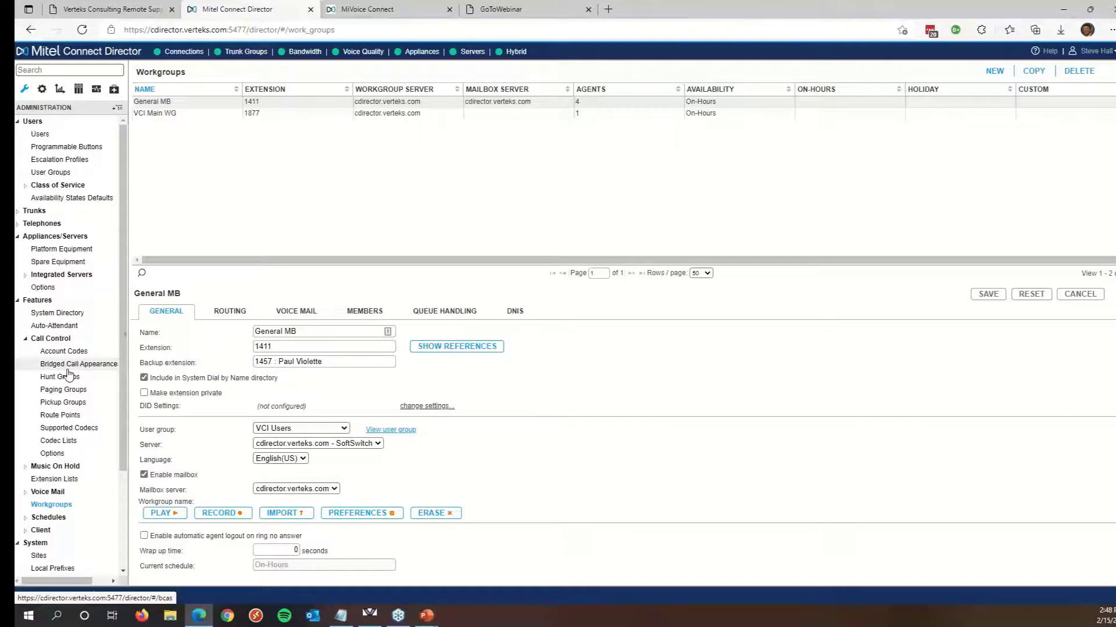
Try the Top-down distribution pattern on the 2FA Code relay hunt group.
click(62, 378)
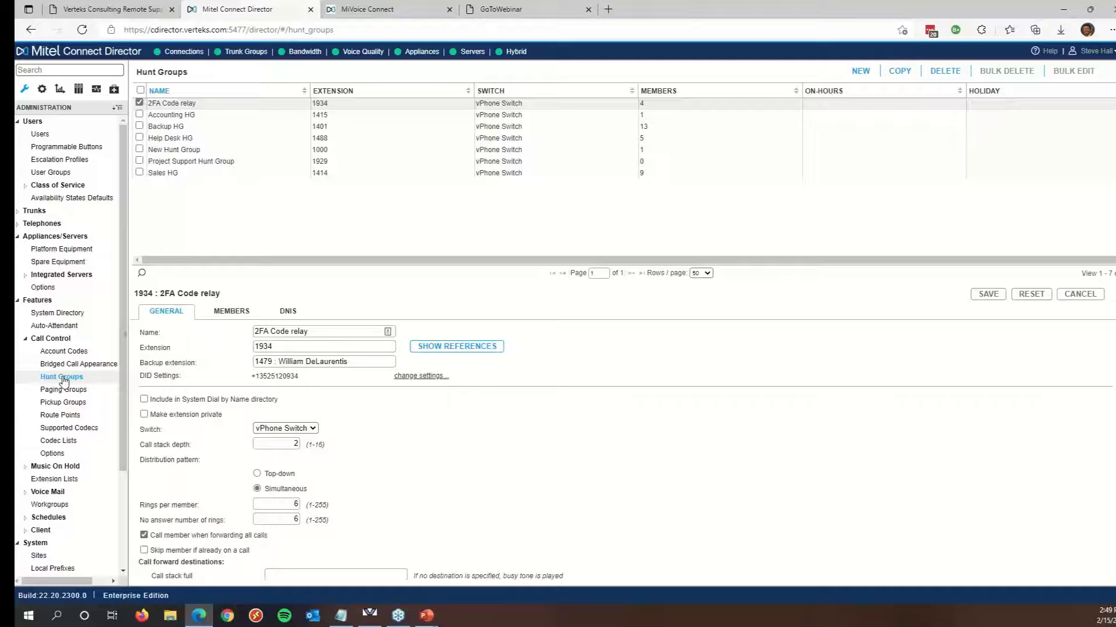
click(257, 475)
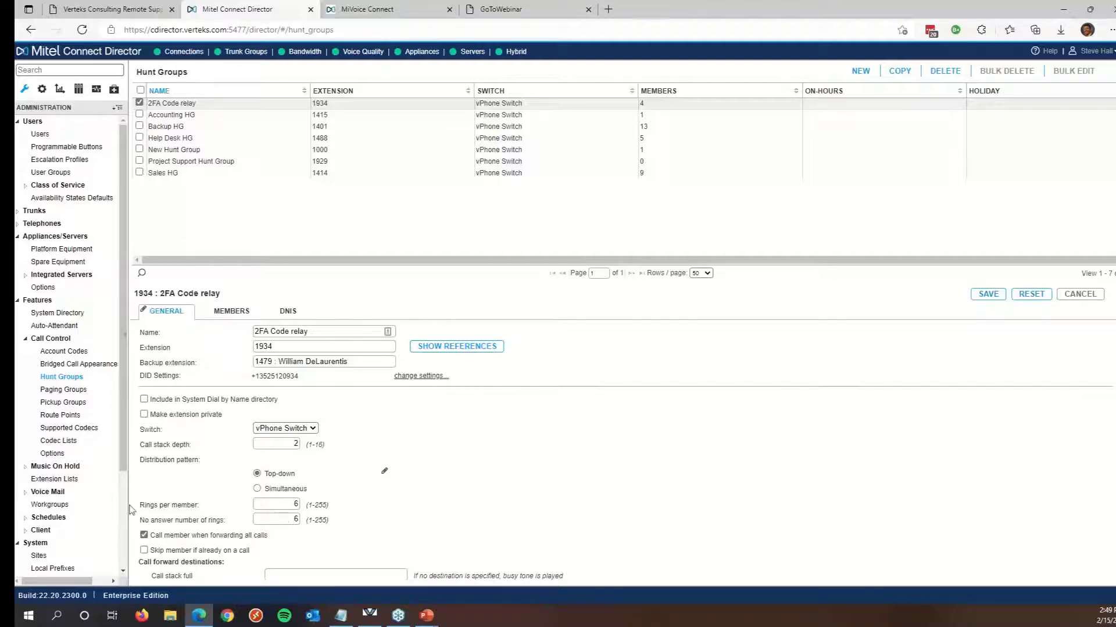
Open the General MB workgroup's on-hours routing and examine its distribution patterns, including Longest Idle.
click(69, 507)
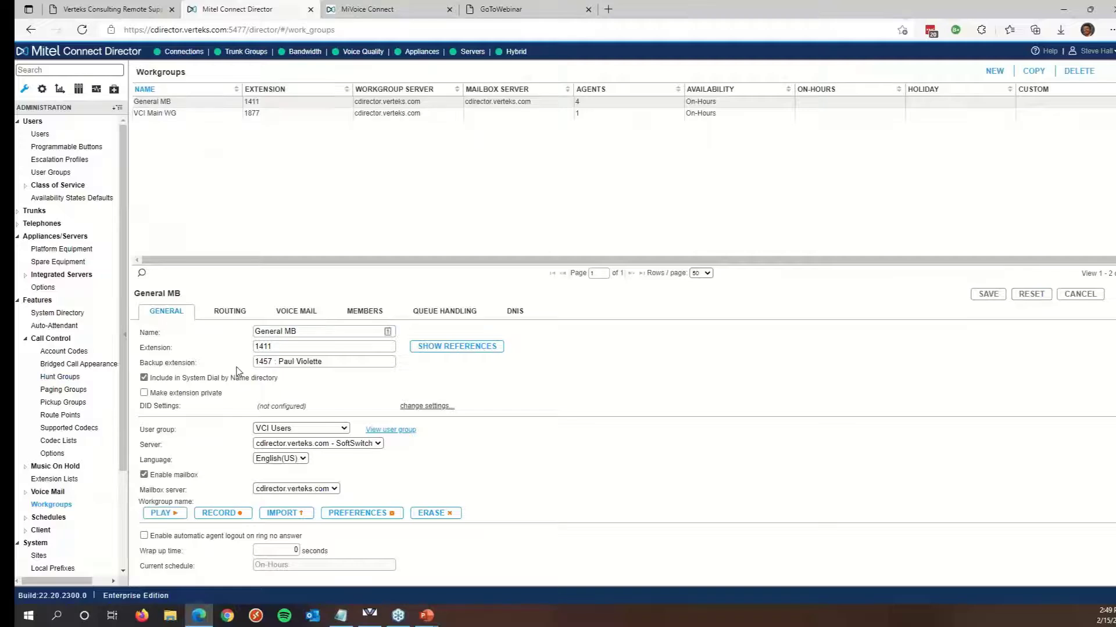
click(230, 314)
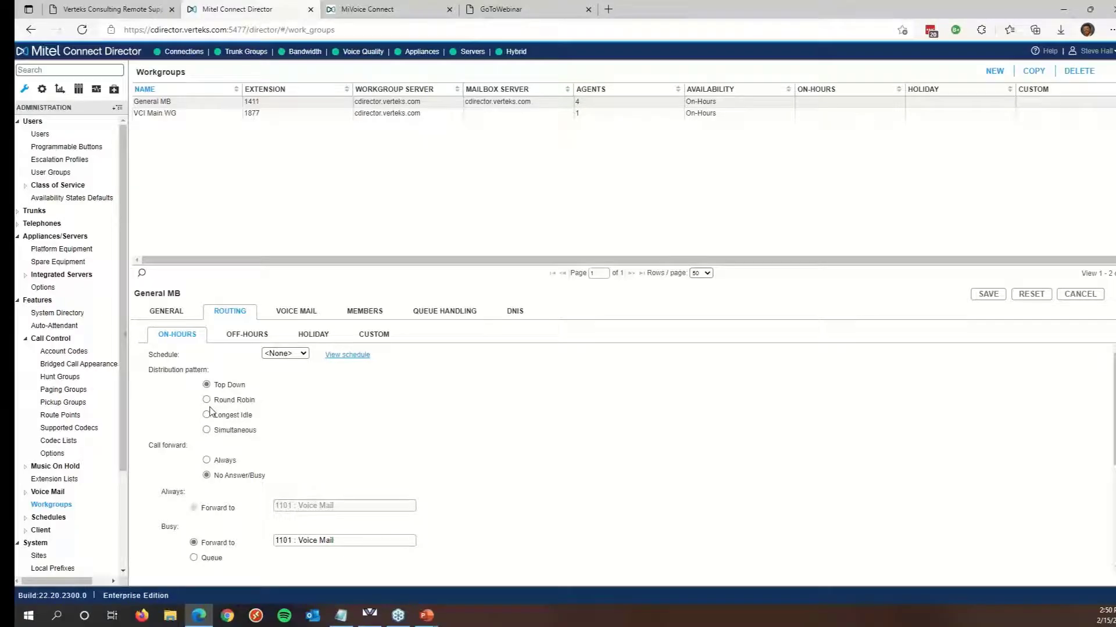
drag(226, 415, 256, 423)
click(248, 422)
Examine step 1 of the General MB workgroup's queue handling, including the prompt settings and the operations available for digit 1.
click(414, 314)
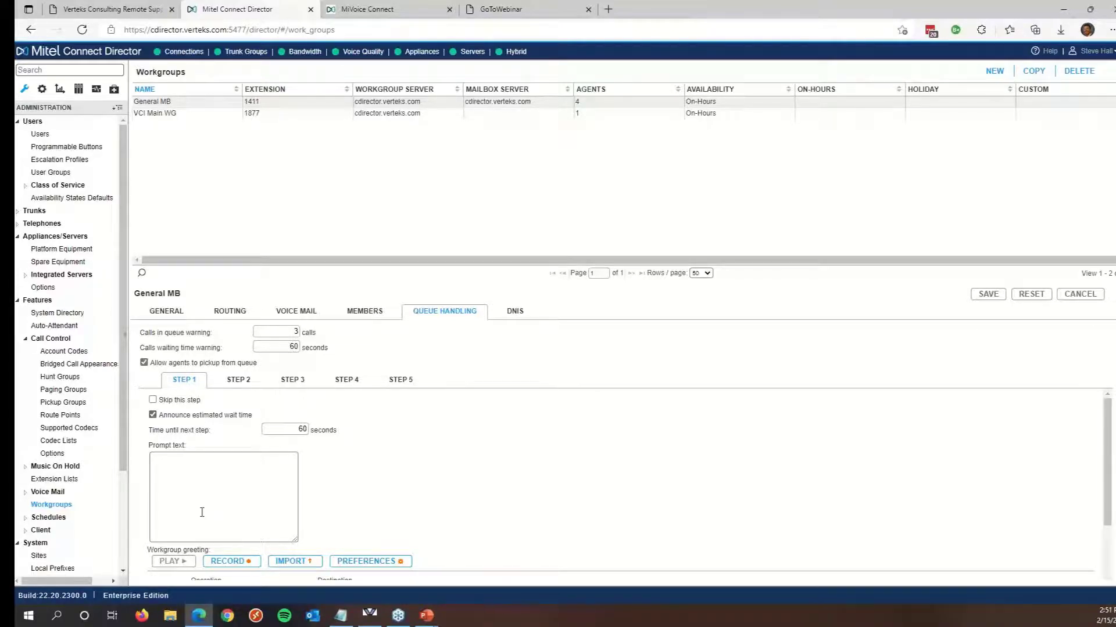
scroll(201, 516, down, 2)
scroll(202, 518, down, 1)
scroll(200, 493, up, 3)
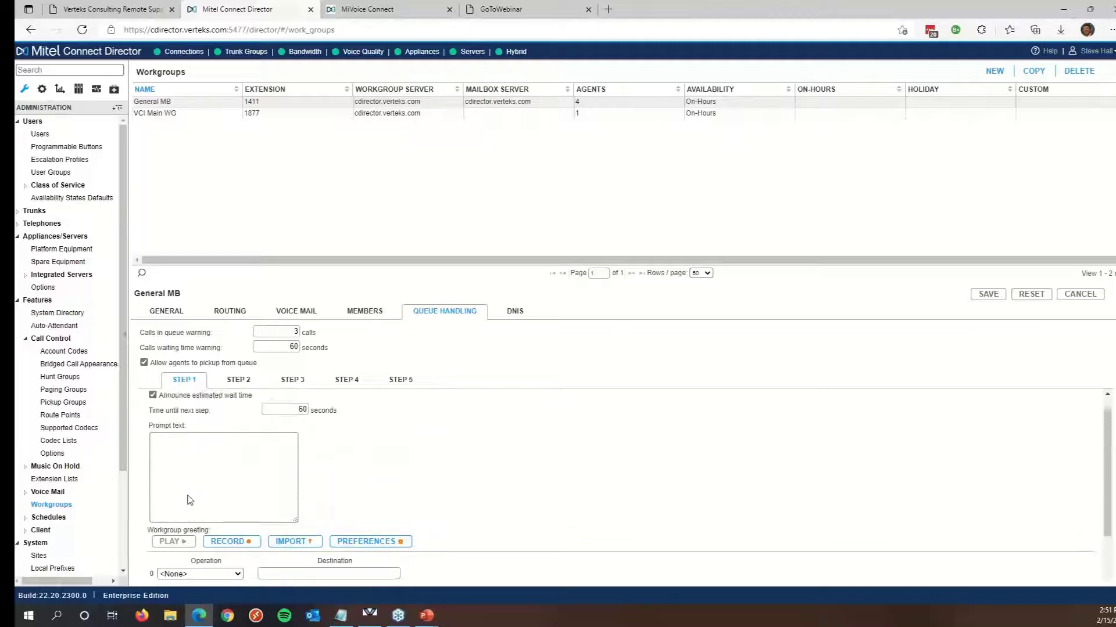
scroll(199, 477, down, 3)
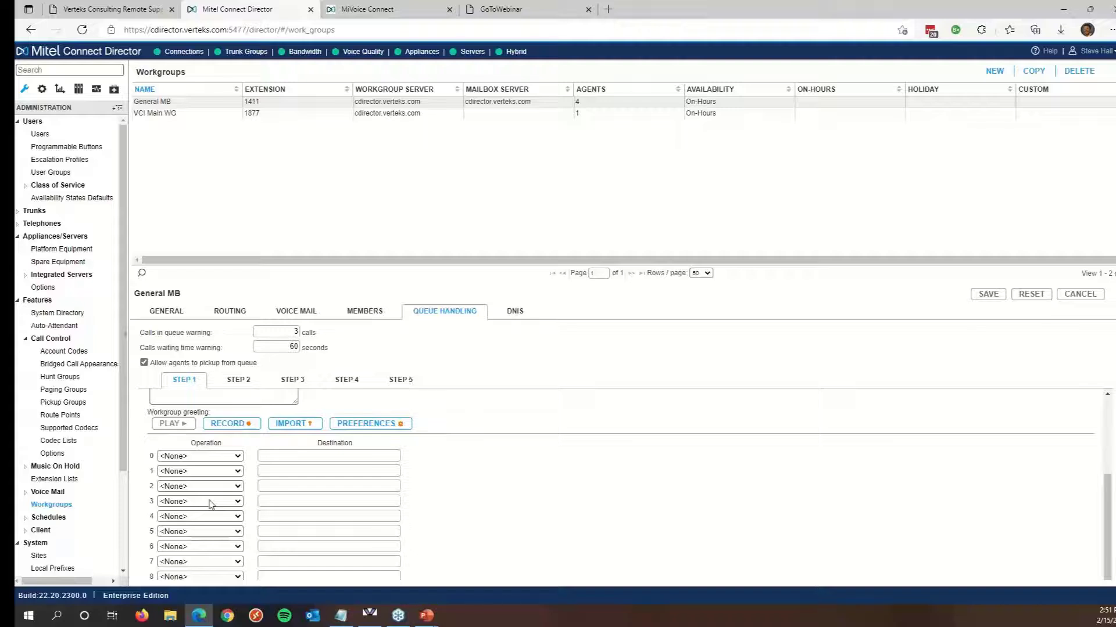
click(202, 473)
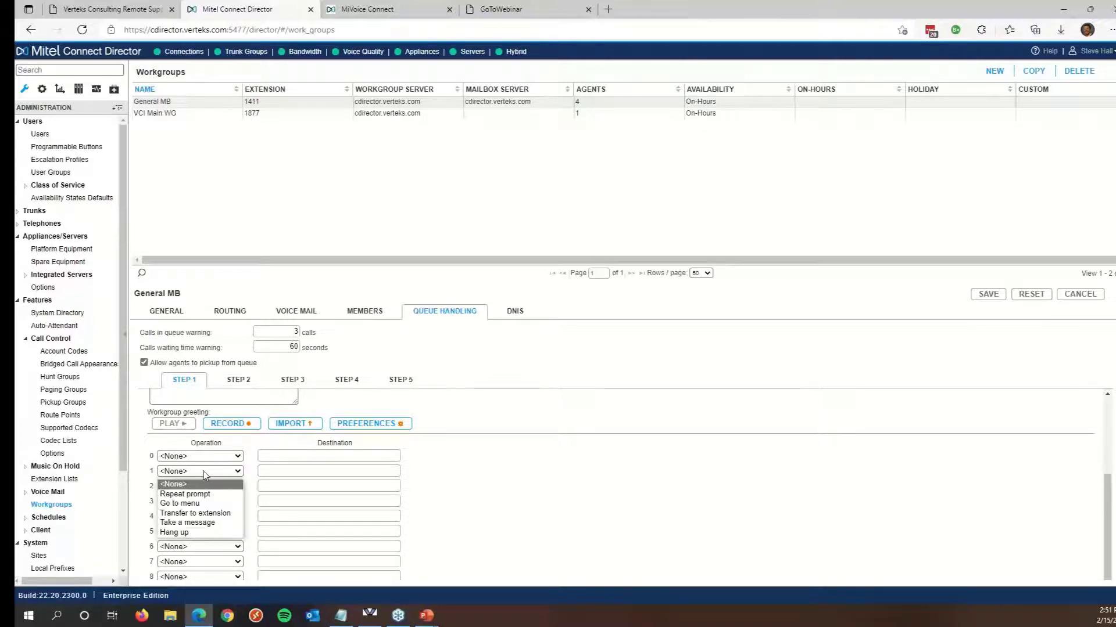
click(679, 499)
scroll(680, 499, up, 3)
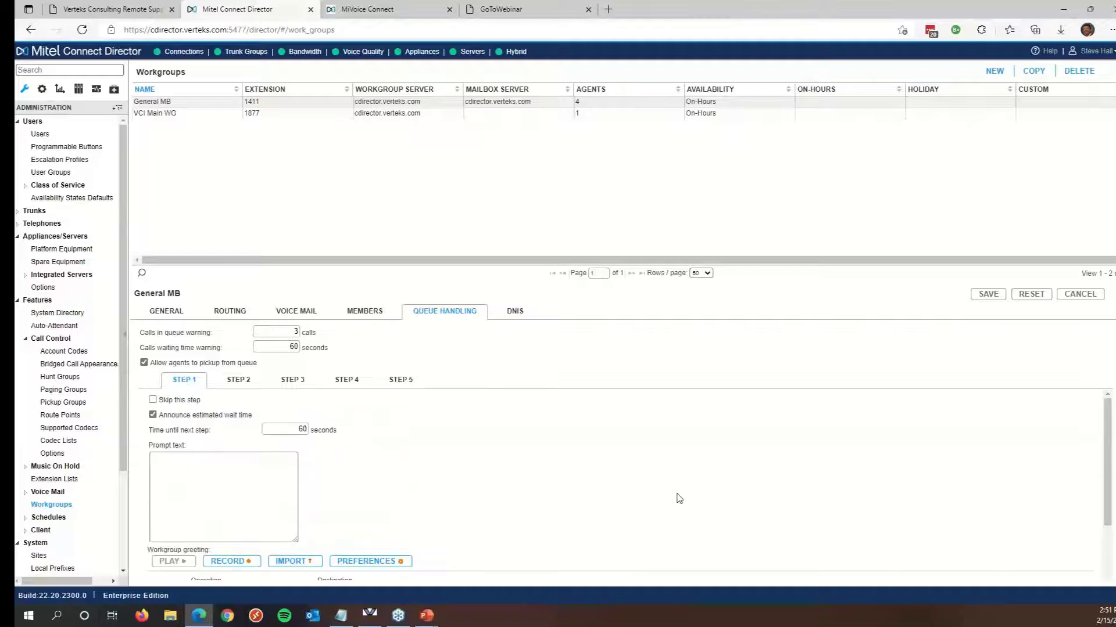